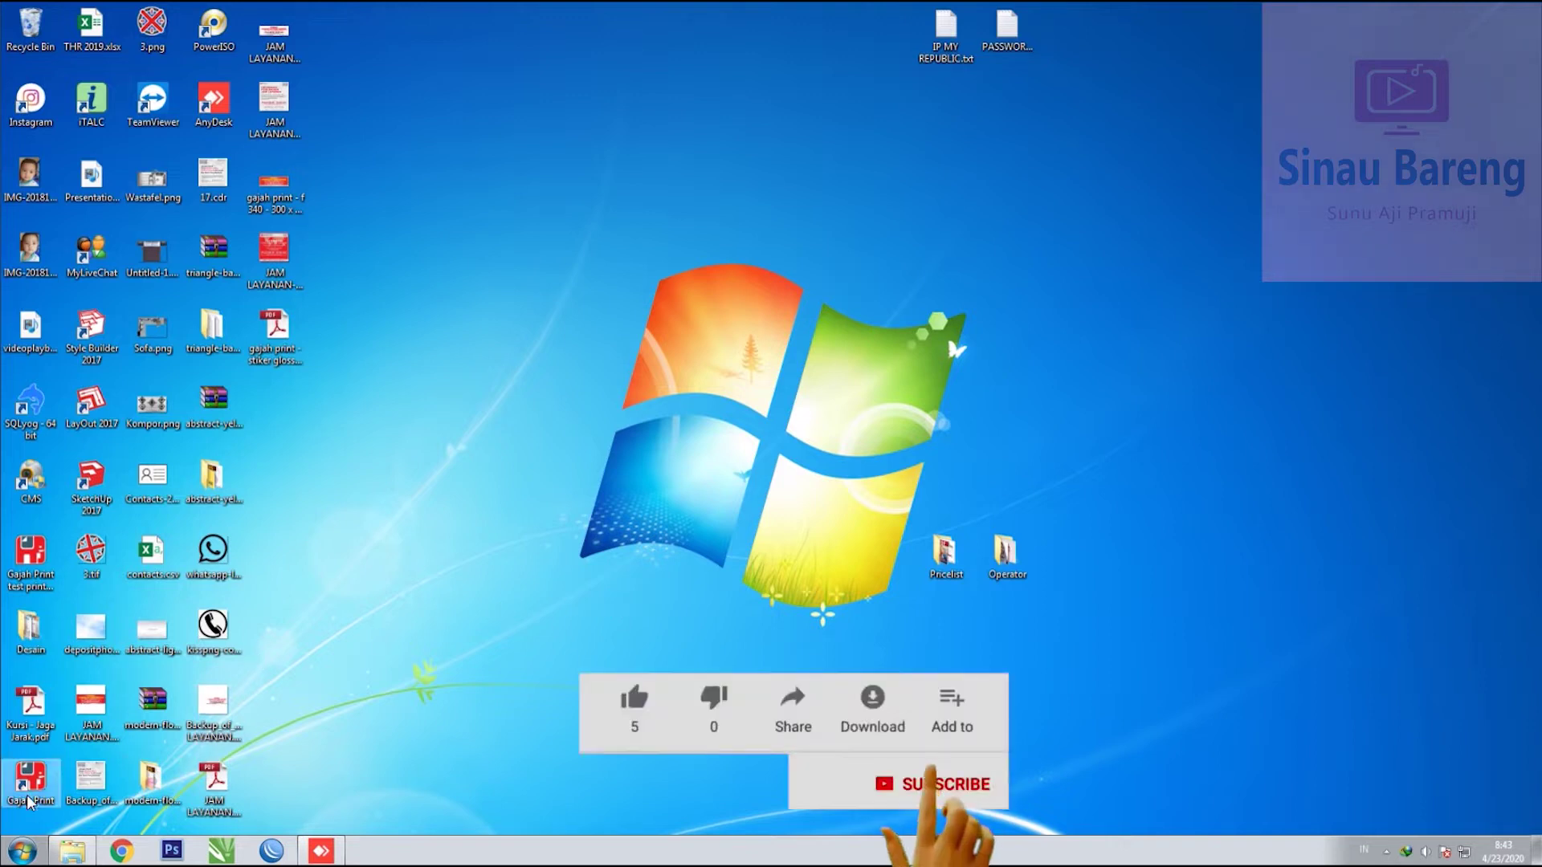
Find and launch CorelDRAW X7 from the Windows desktop.
{"action": "left_click", "coordinate": [22, 851]}
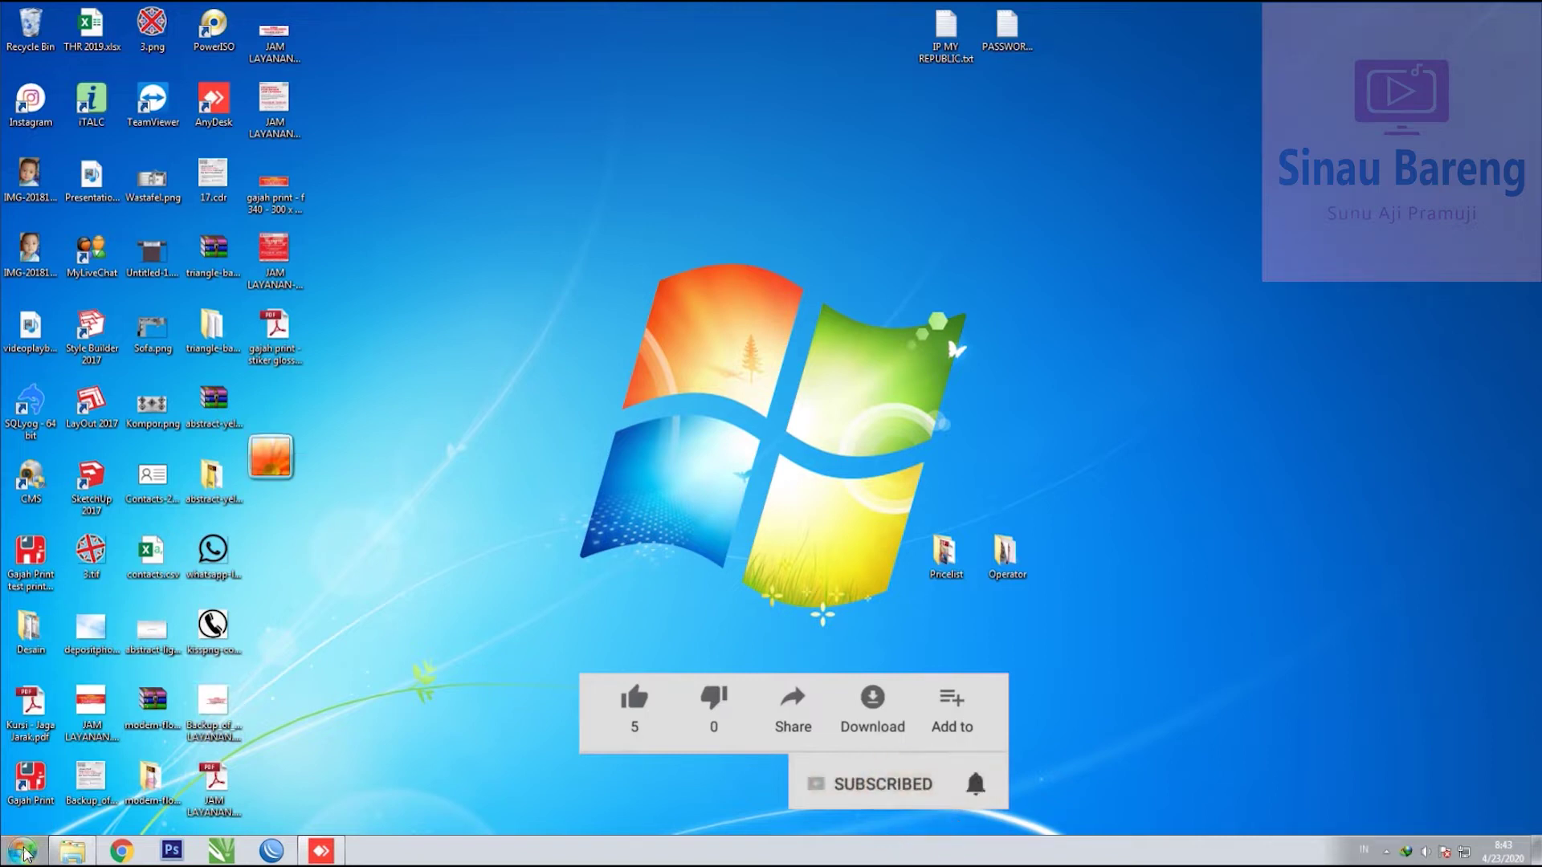
{"action": "type", "text": "corel"}
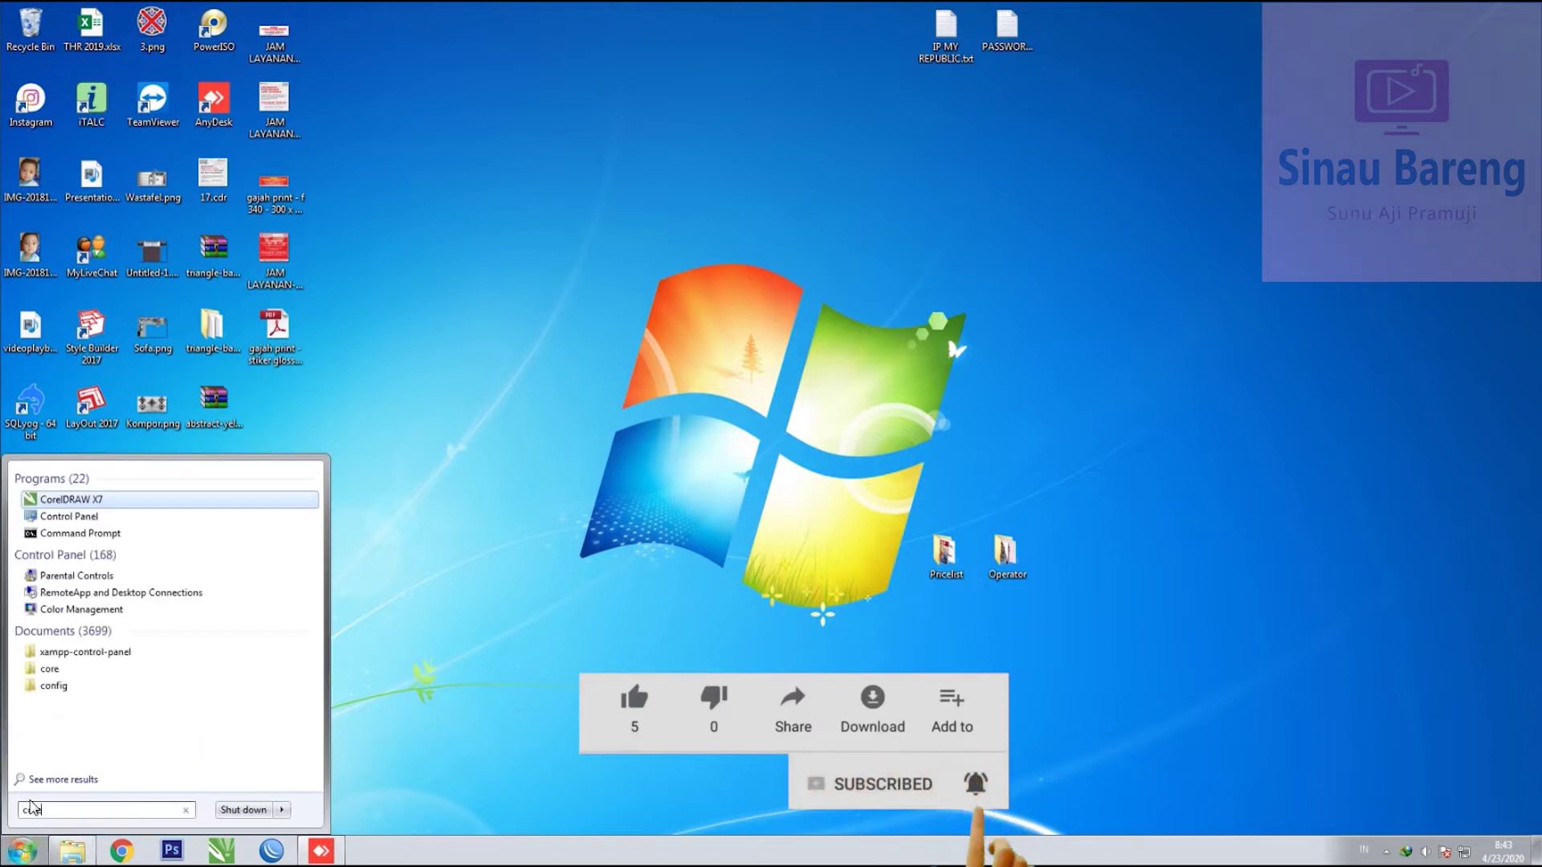
{"action": "left_click", "coordinate": [98, 500]}
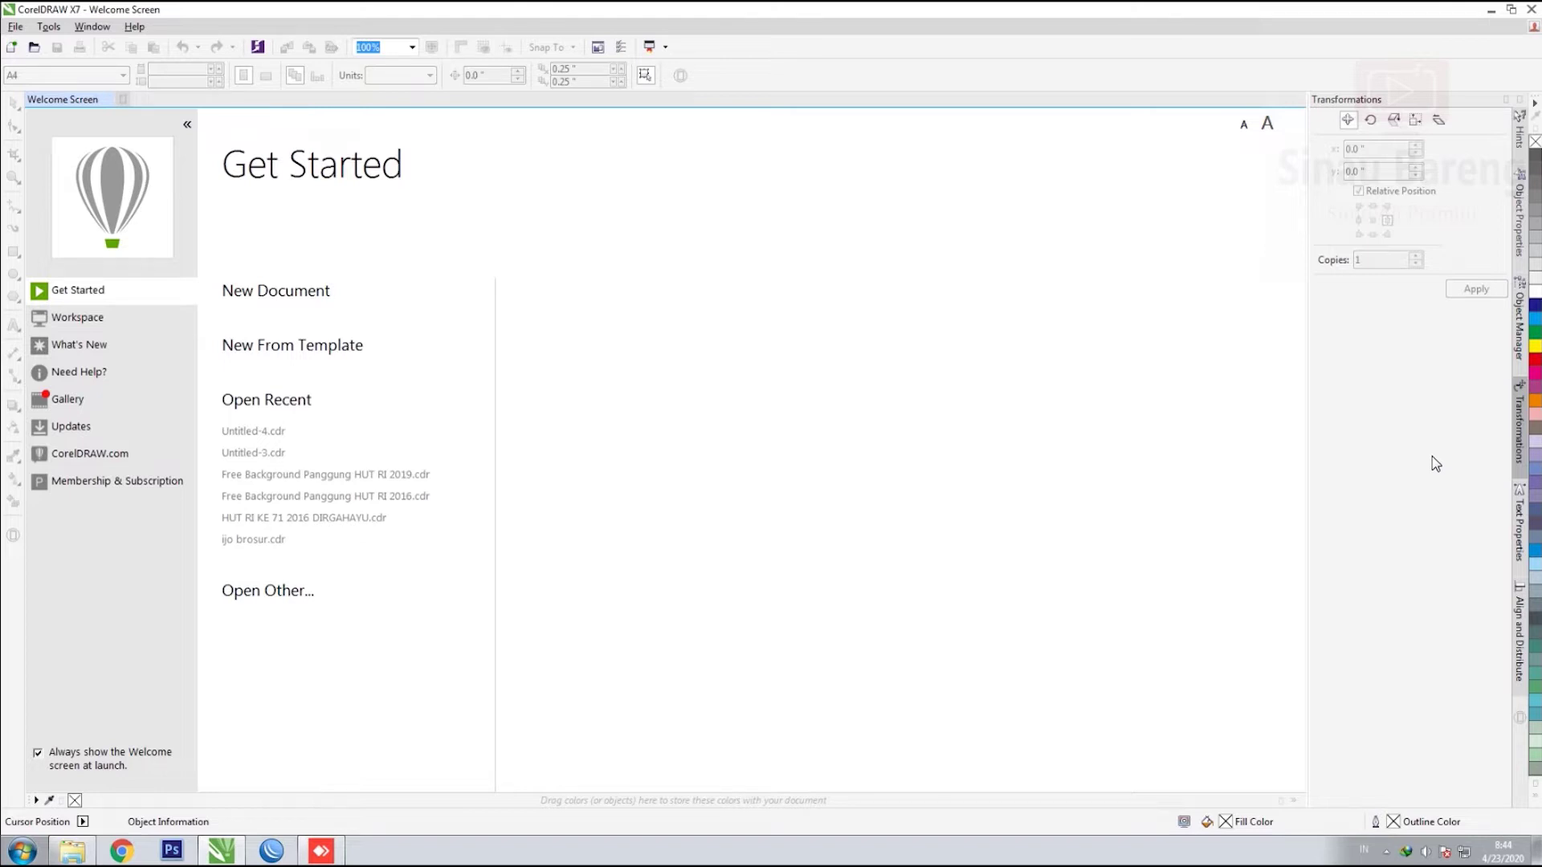
Create a new A4 document in millimetres with CMYK as its primary color mode.
{"action": "left_click", "coordinate": [16, 27]}
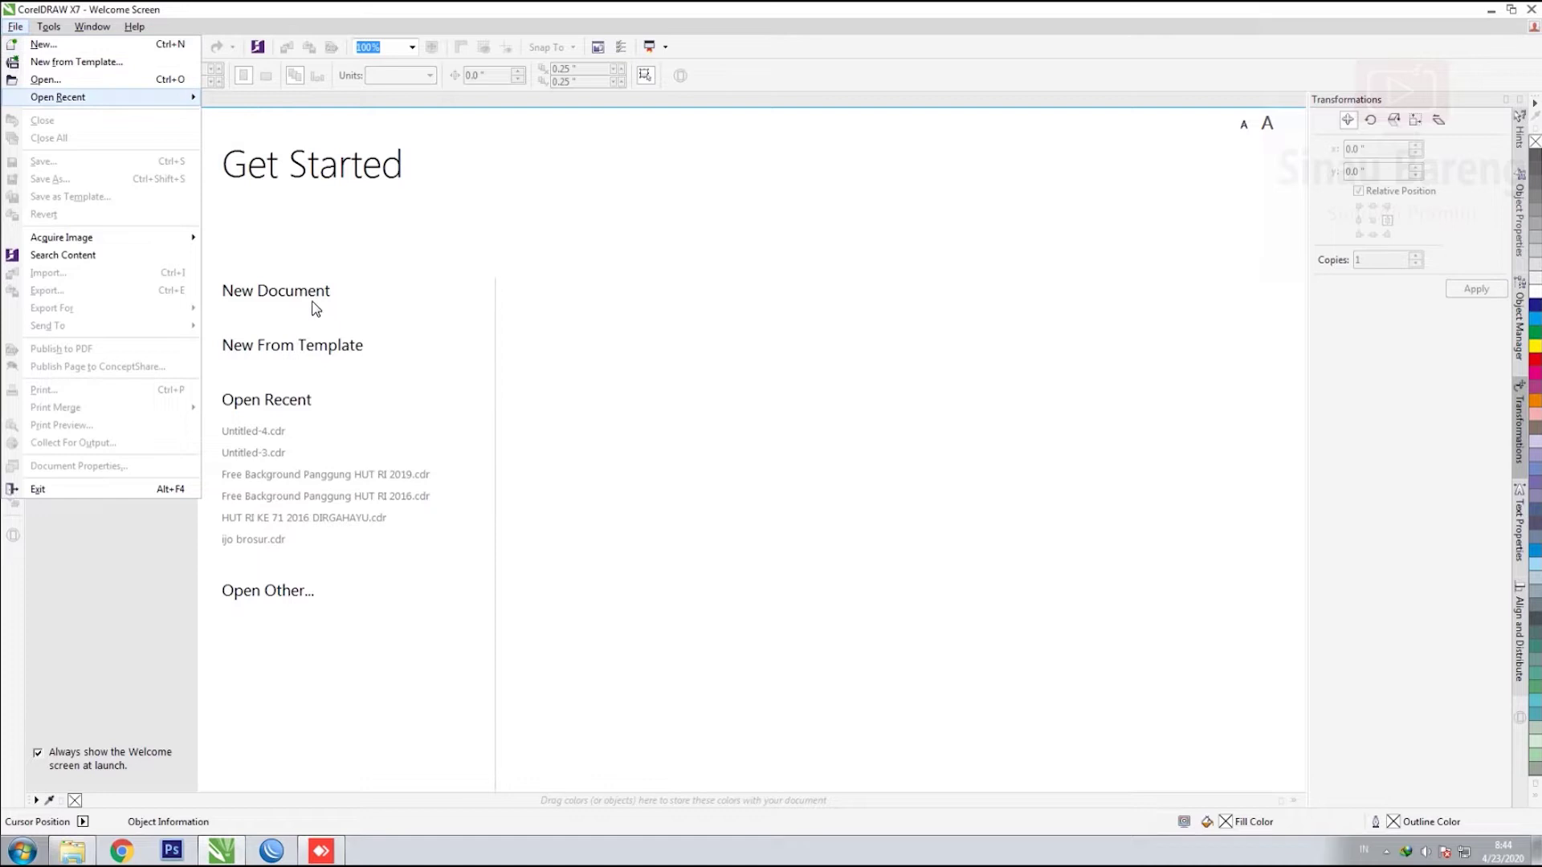
{"action": "left_click", "coordinate": [924, 496]}
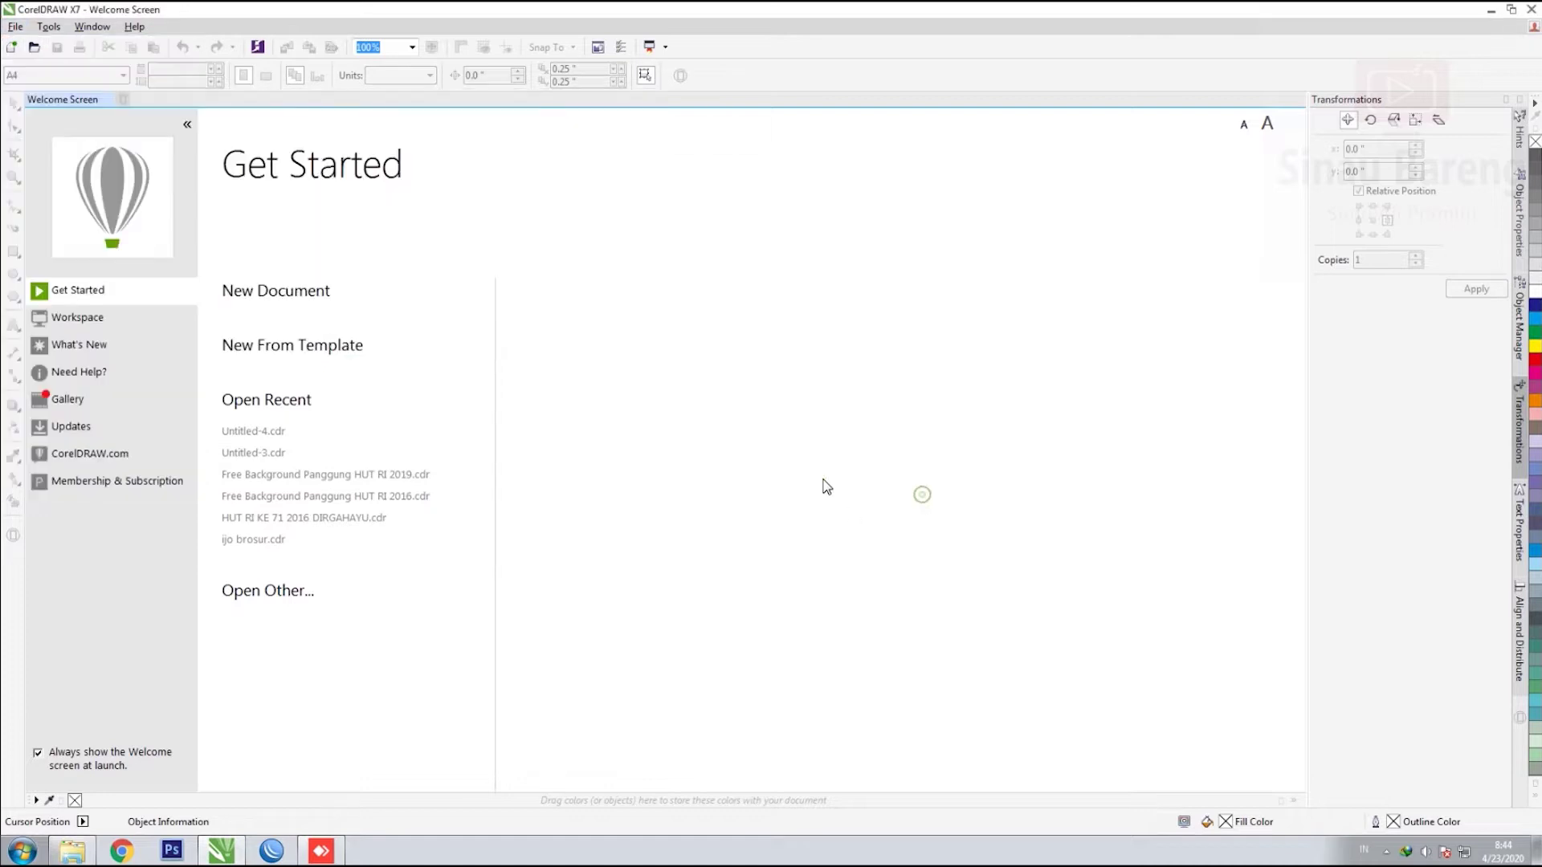
{"action": "left_click", "coordinate": [269, 295]}
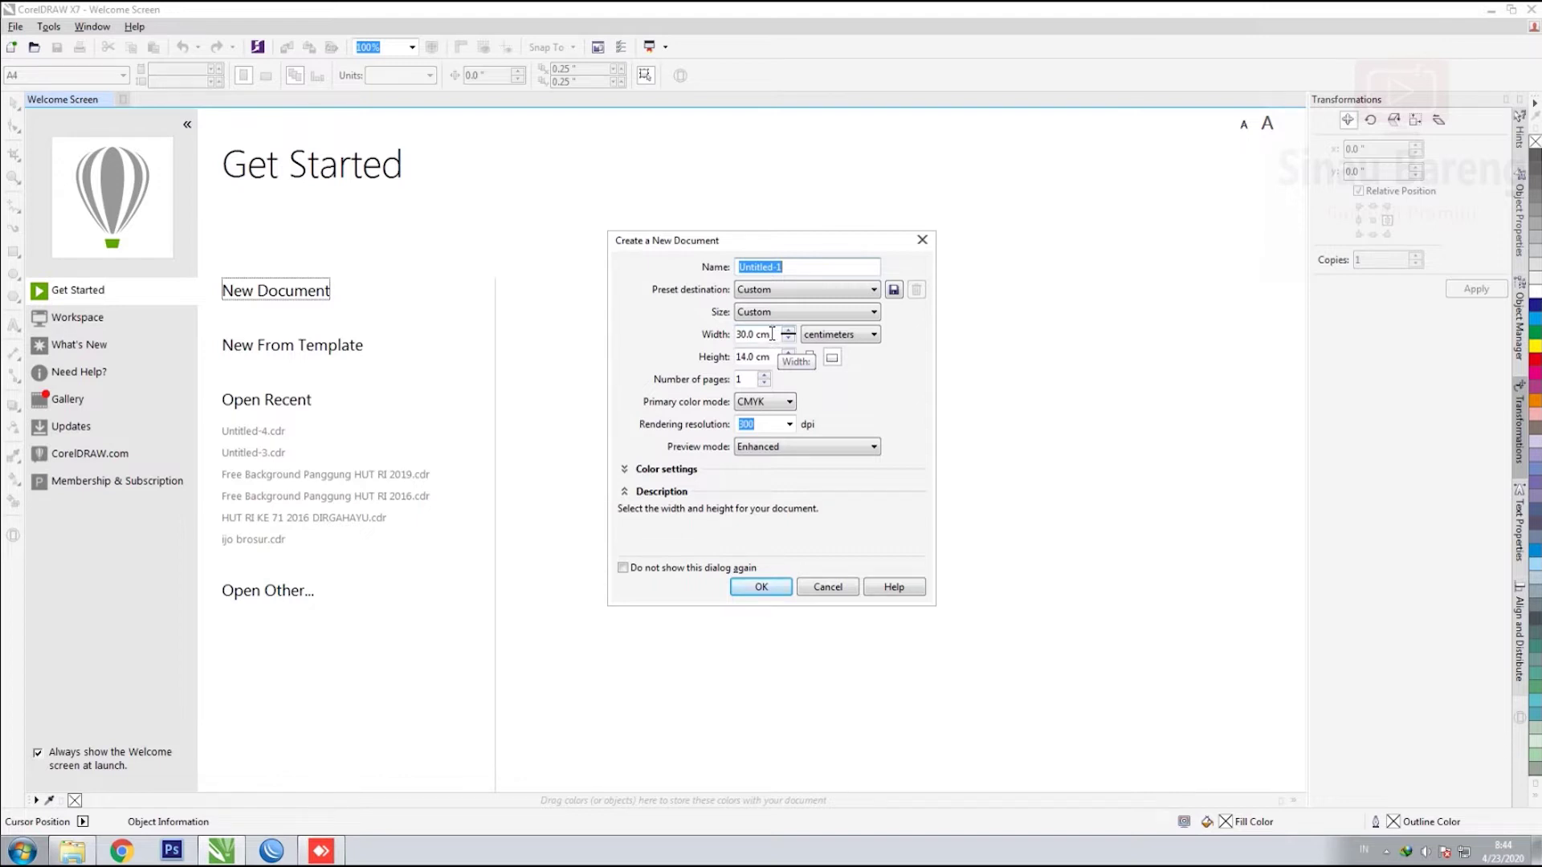
{"action": "left_click", "coordinate": [815, 314]}
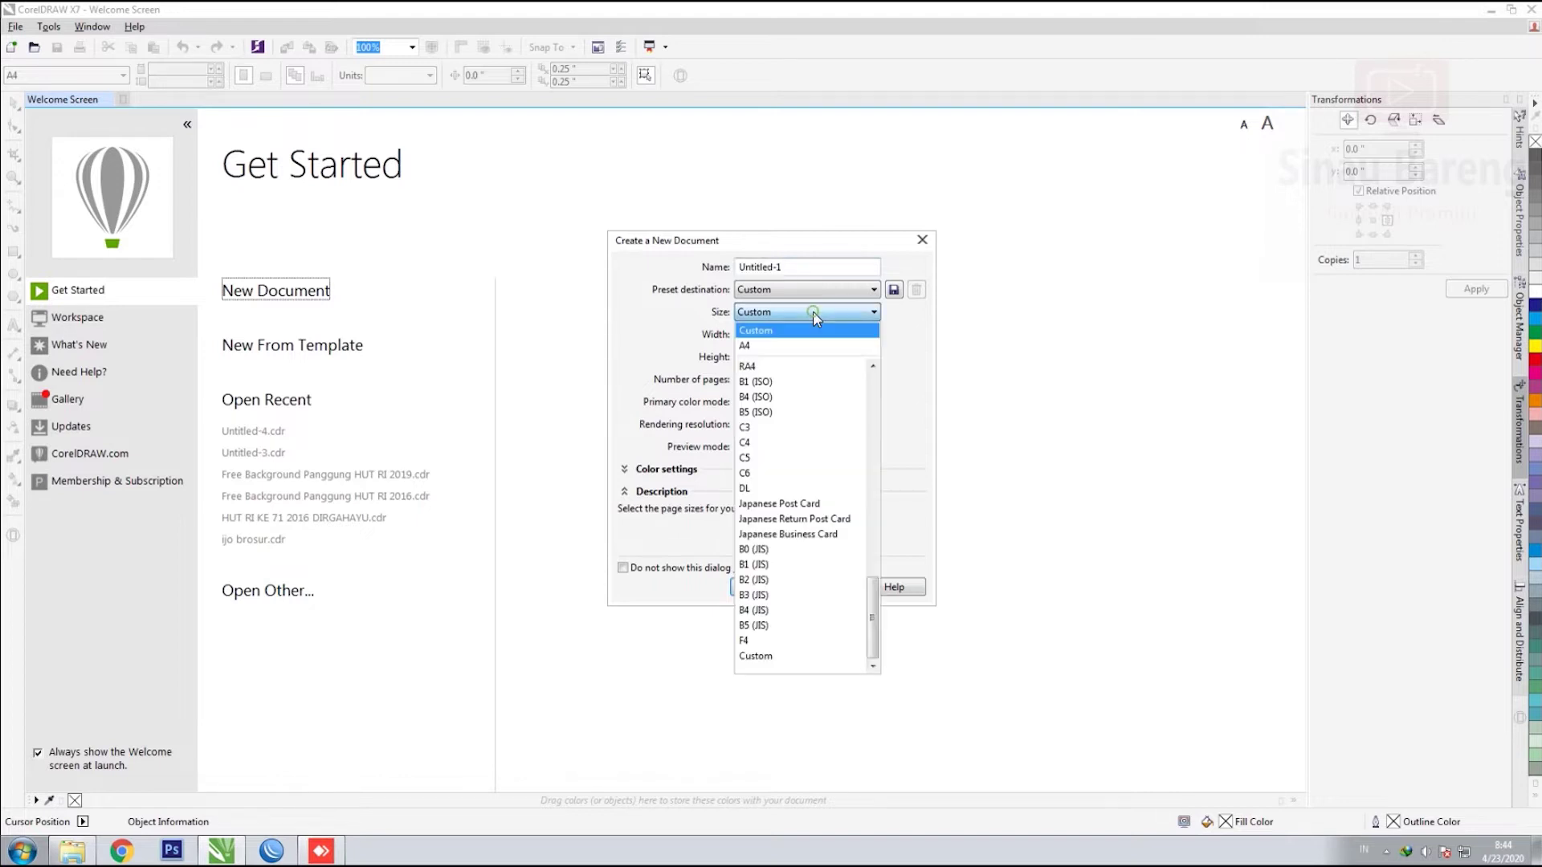
{"action": "left_click", "coordinate": [763, 346]}
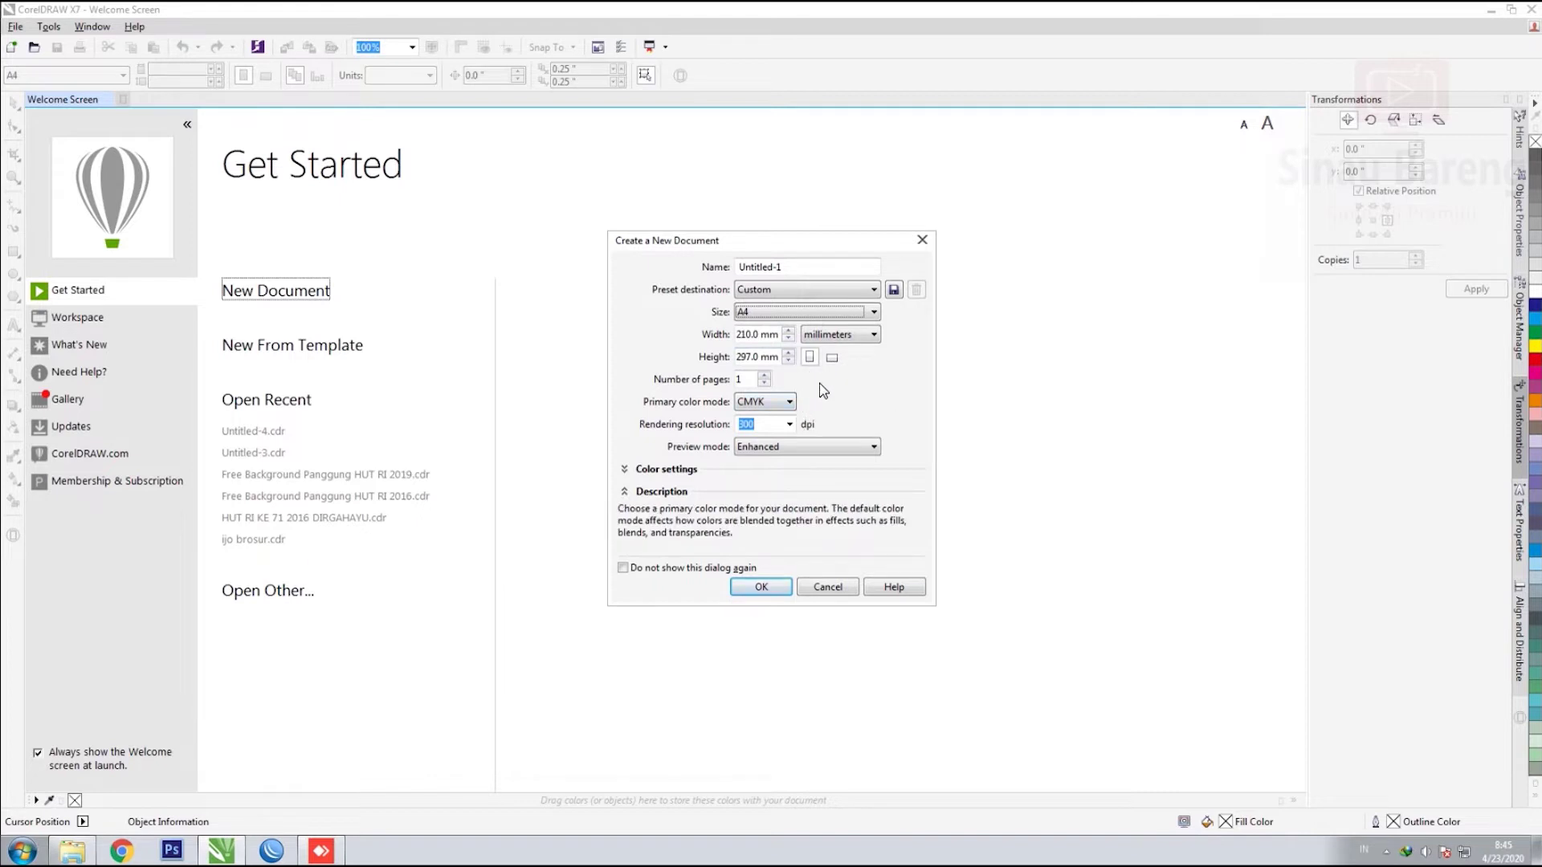
{"action": "left_click", "coordinate": [785, 403]}
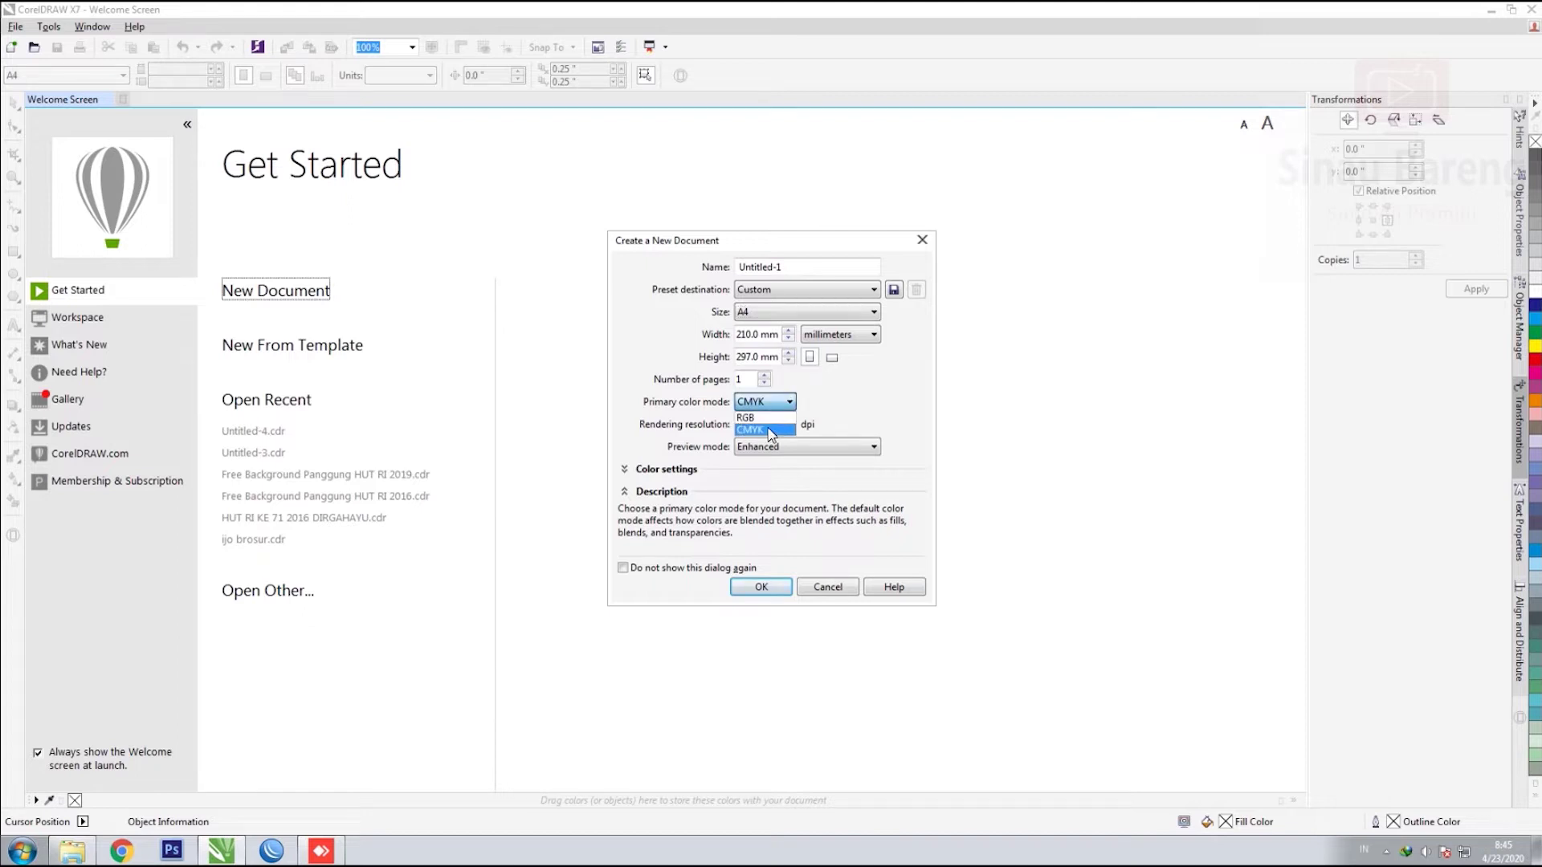
{"action": "left_click", "coordinate": [827, 395]}
{"action": "left_click", "coordinate": [783, 406]}
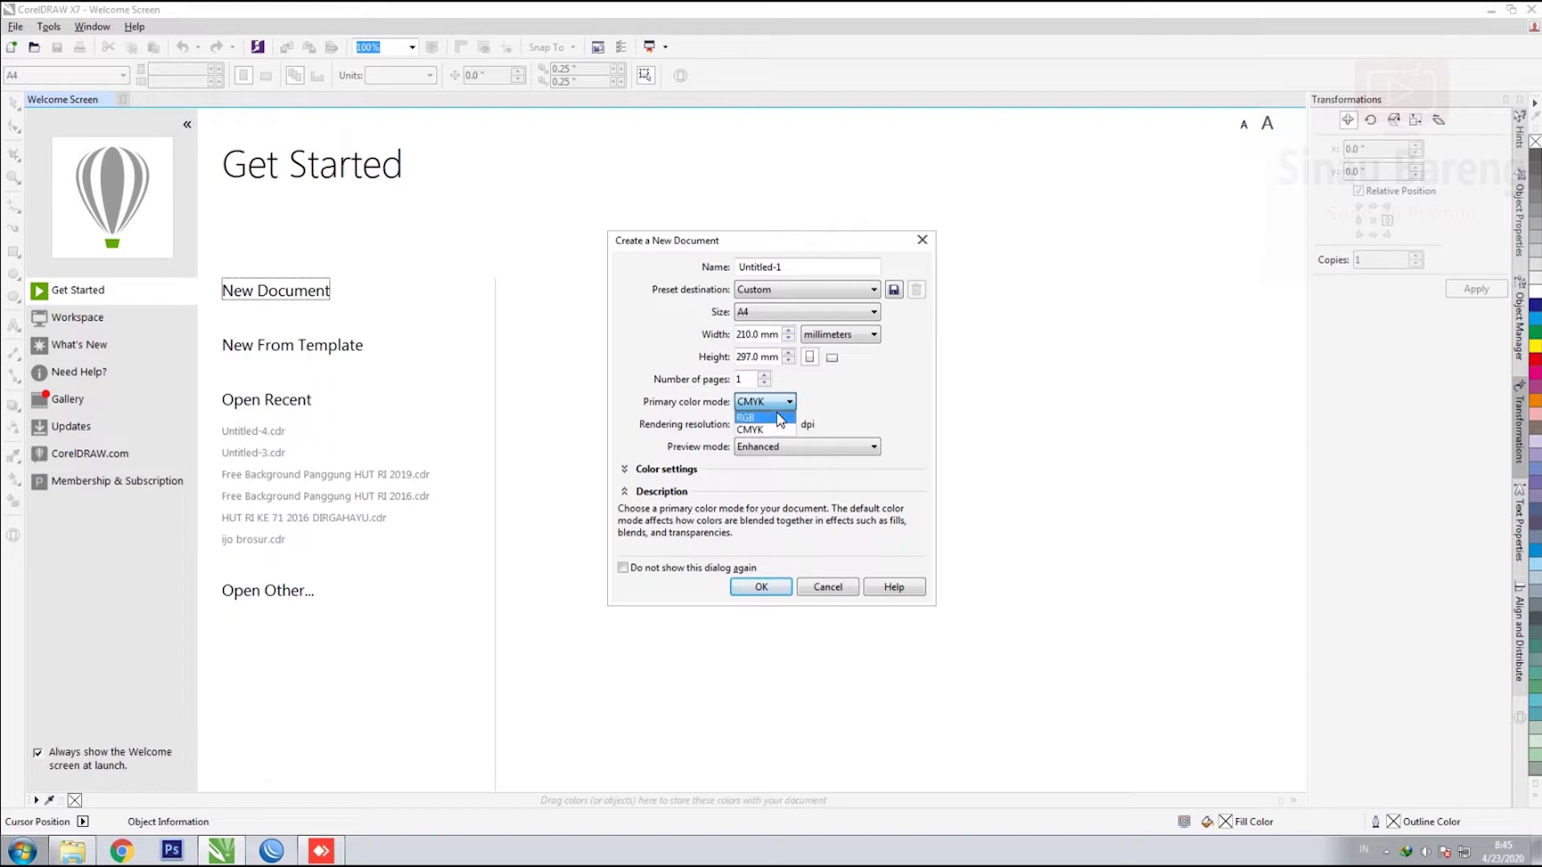
{"action": "left_click", "coordinate": [764, 432]}
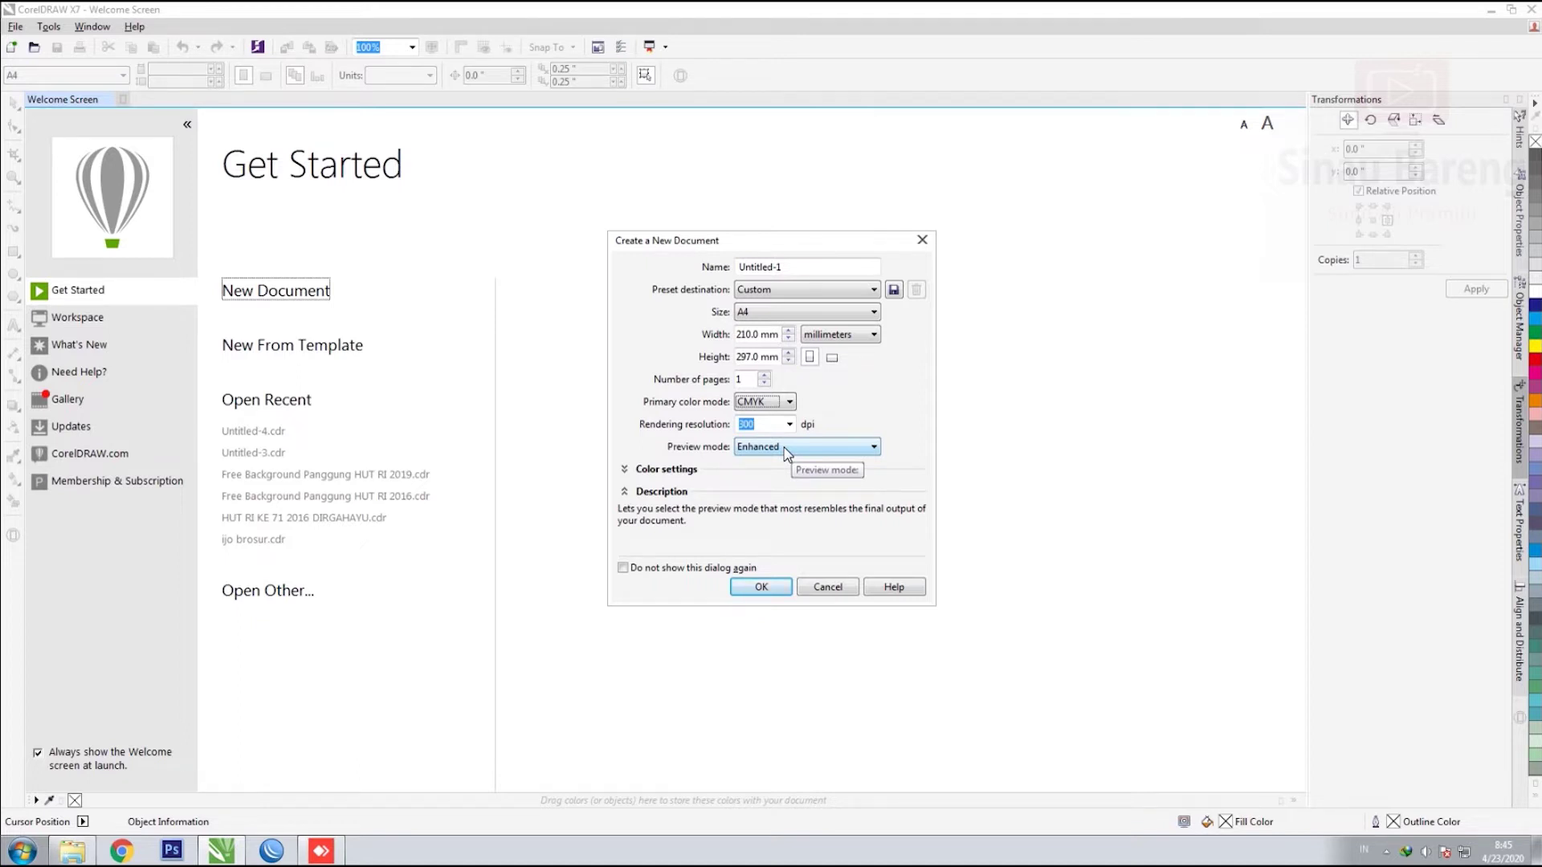
{"action": "left_click", "coordinate": [761, 588]}
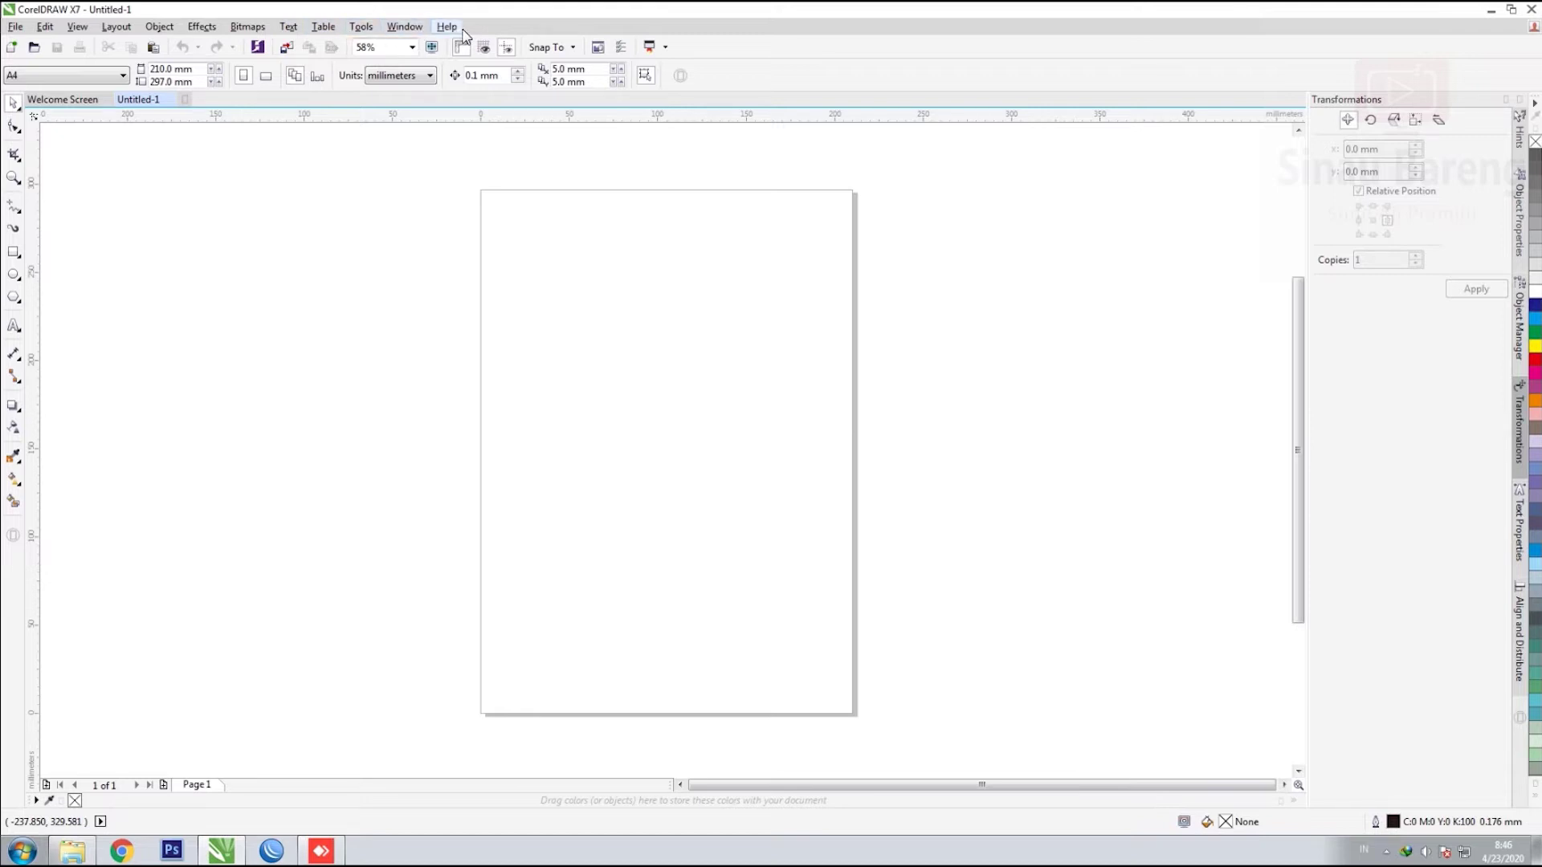
{"action": "left_click", "coordinate": [16, 27]}
{"action": "left_click", "coordinate": [45, 27]}
{"action": "left_click", "coordinate": [15, 27]}
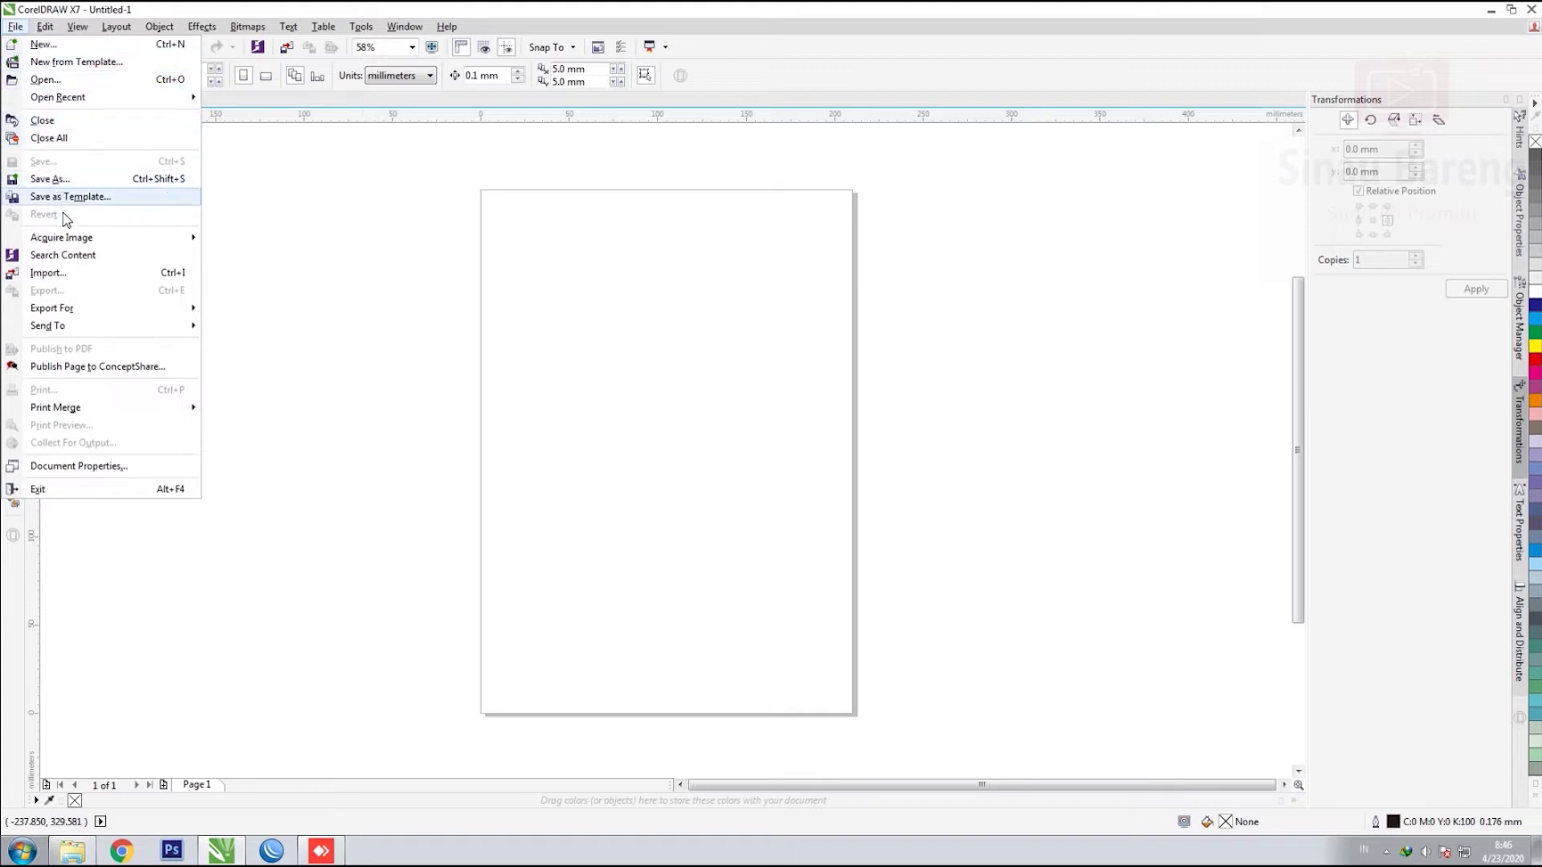
{"action": "left_click", "coordinate": [336, 294]}
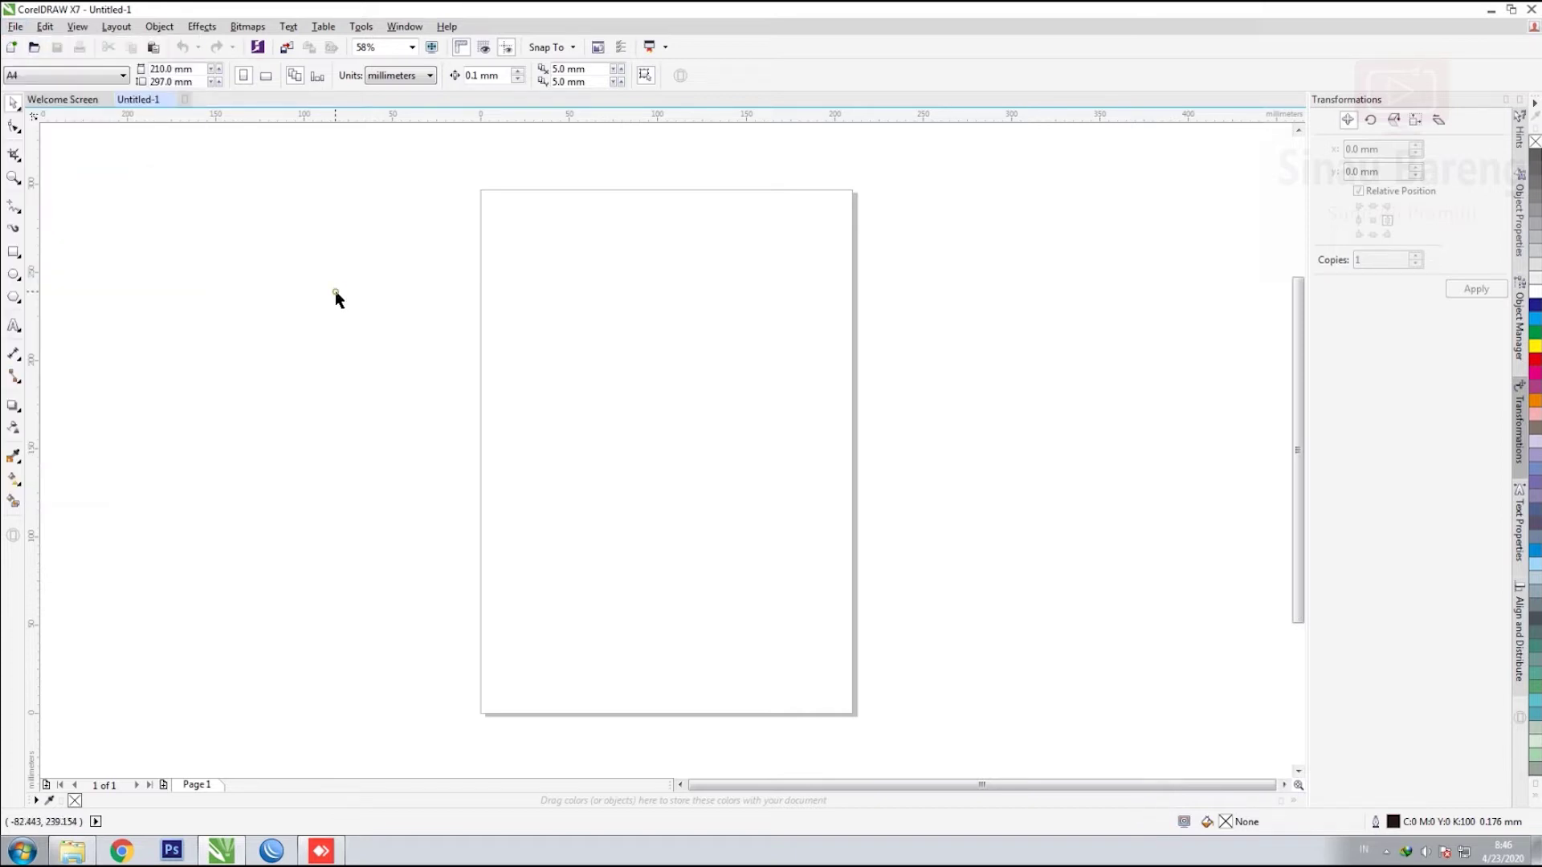
{"action": "left_click", "coordinate": [45, 27]}
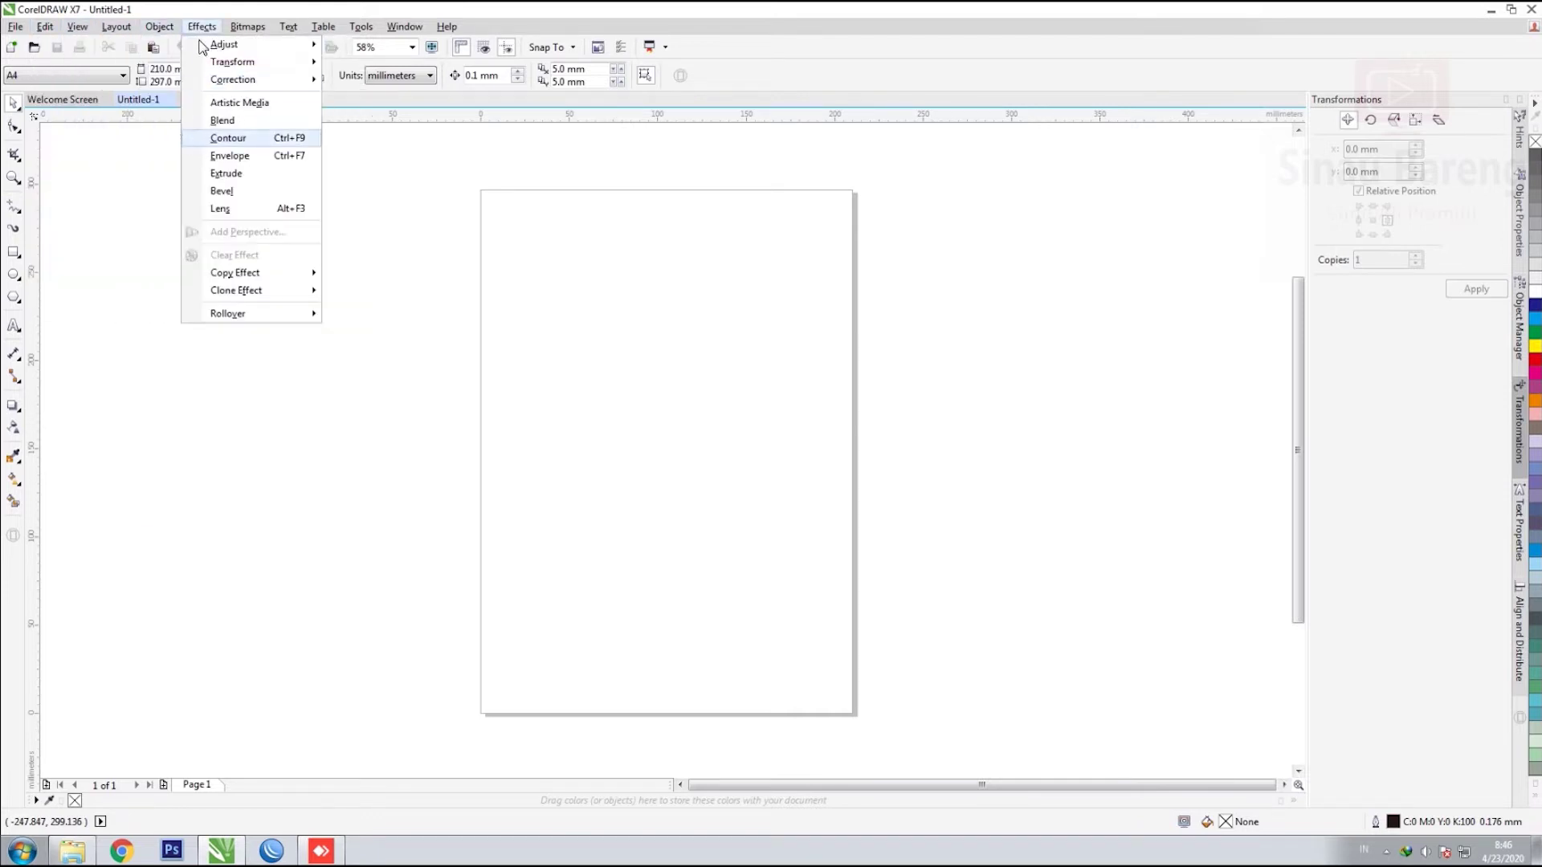
{"action": "left_click", "coordinate": [422, 210]}
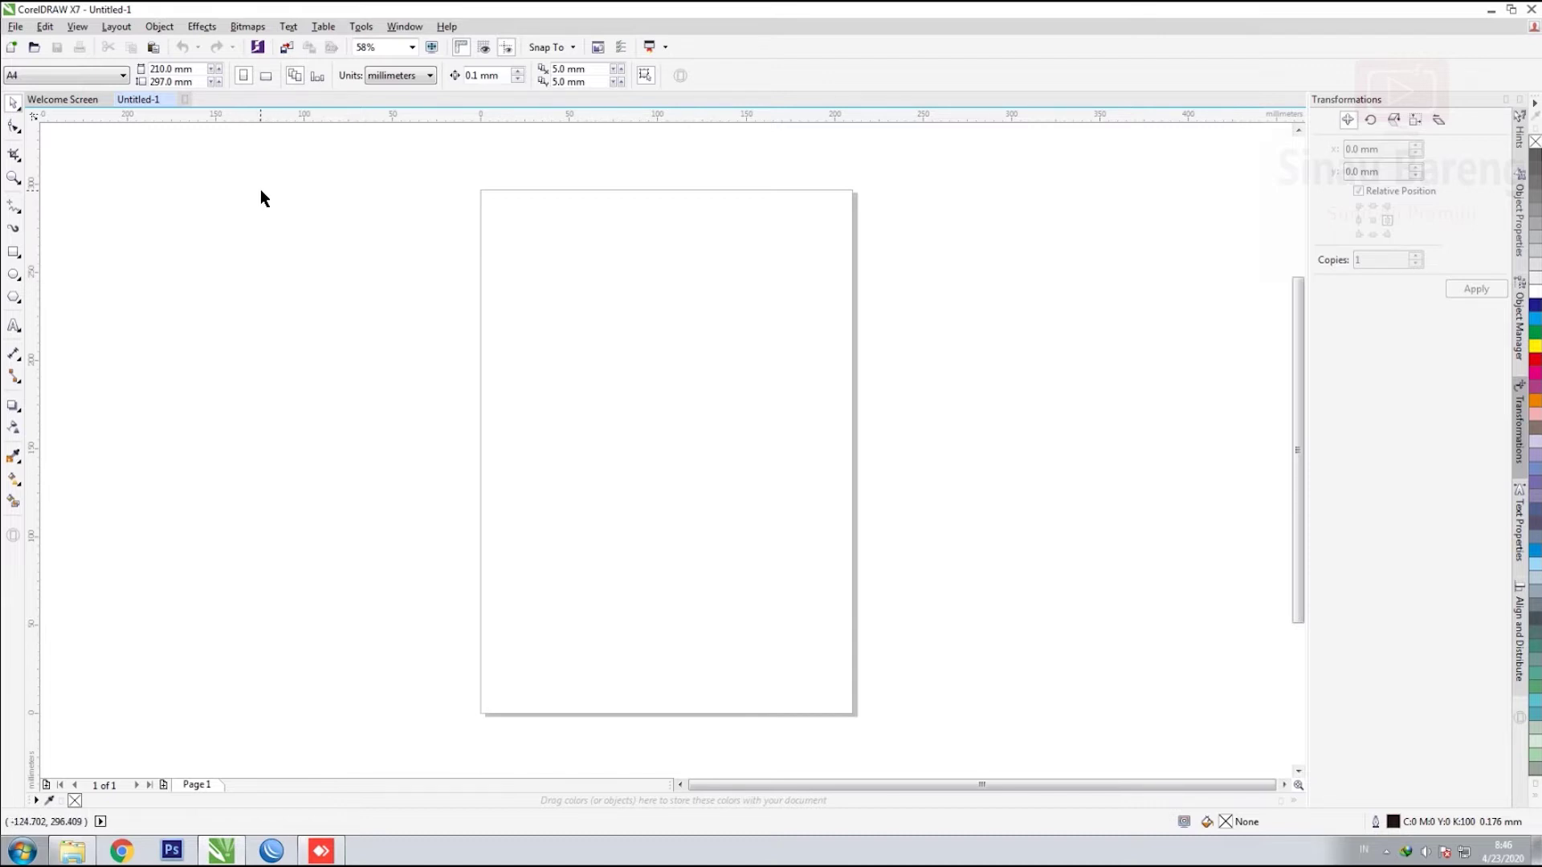
{"action": "left_click", "coordinate": [14, 126]}
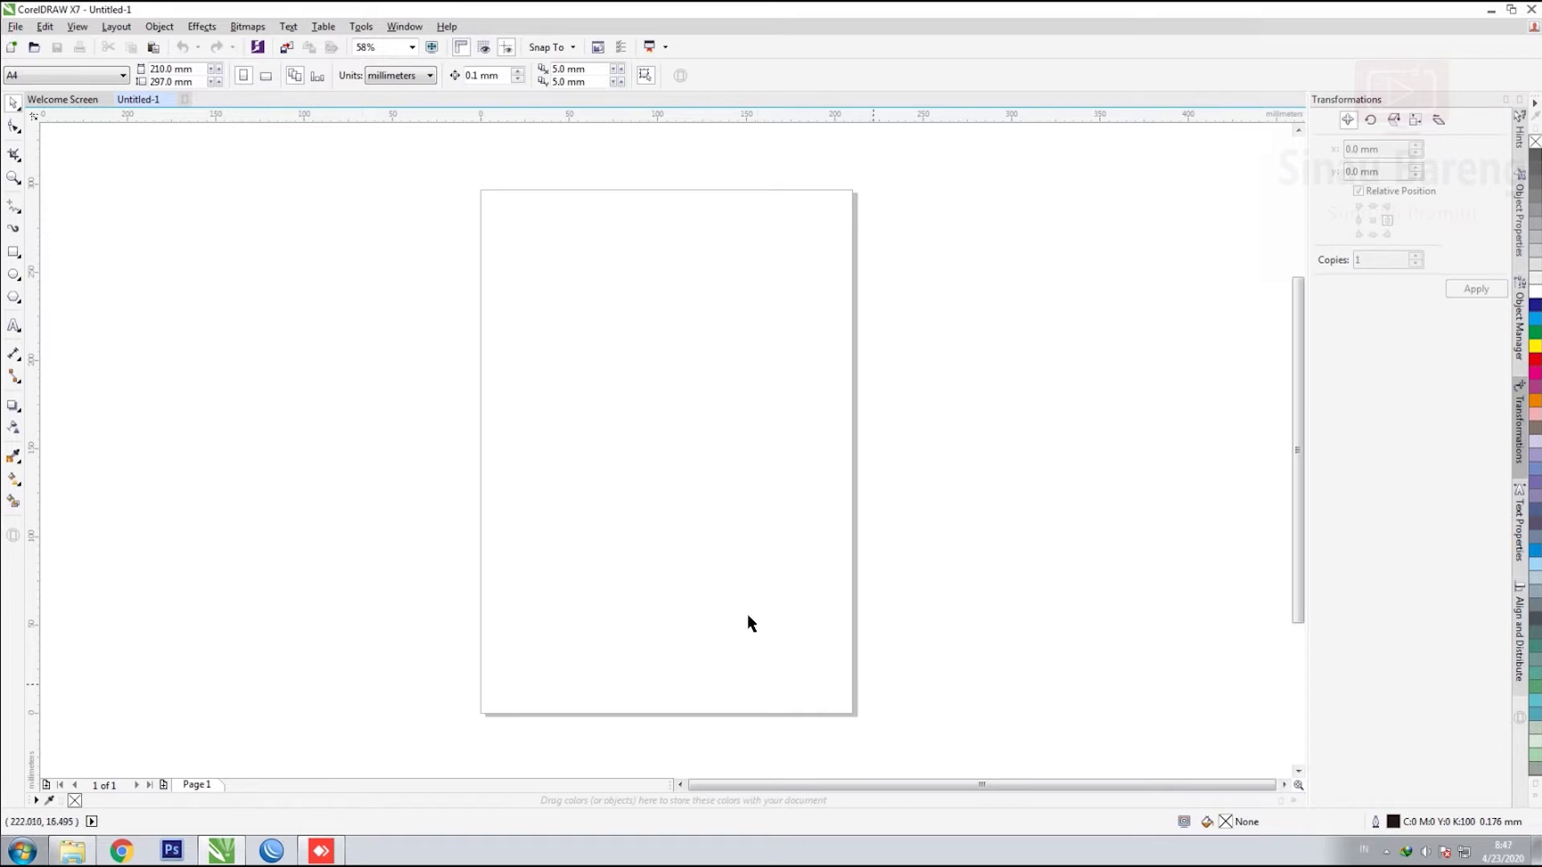
Draw a page-sized rectangle and two outside the page: one about 165 by 96 mm, and one about 182 by 17 mm above it.
{"action": "double_click", "coordinate": [12, 253]}
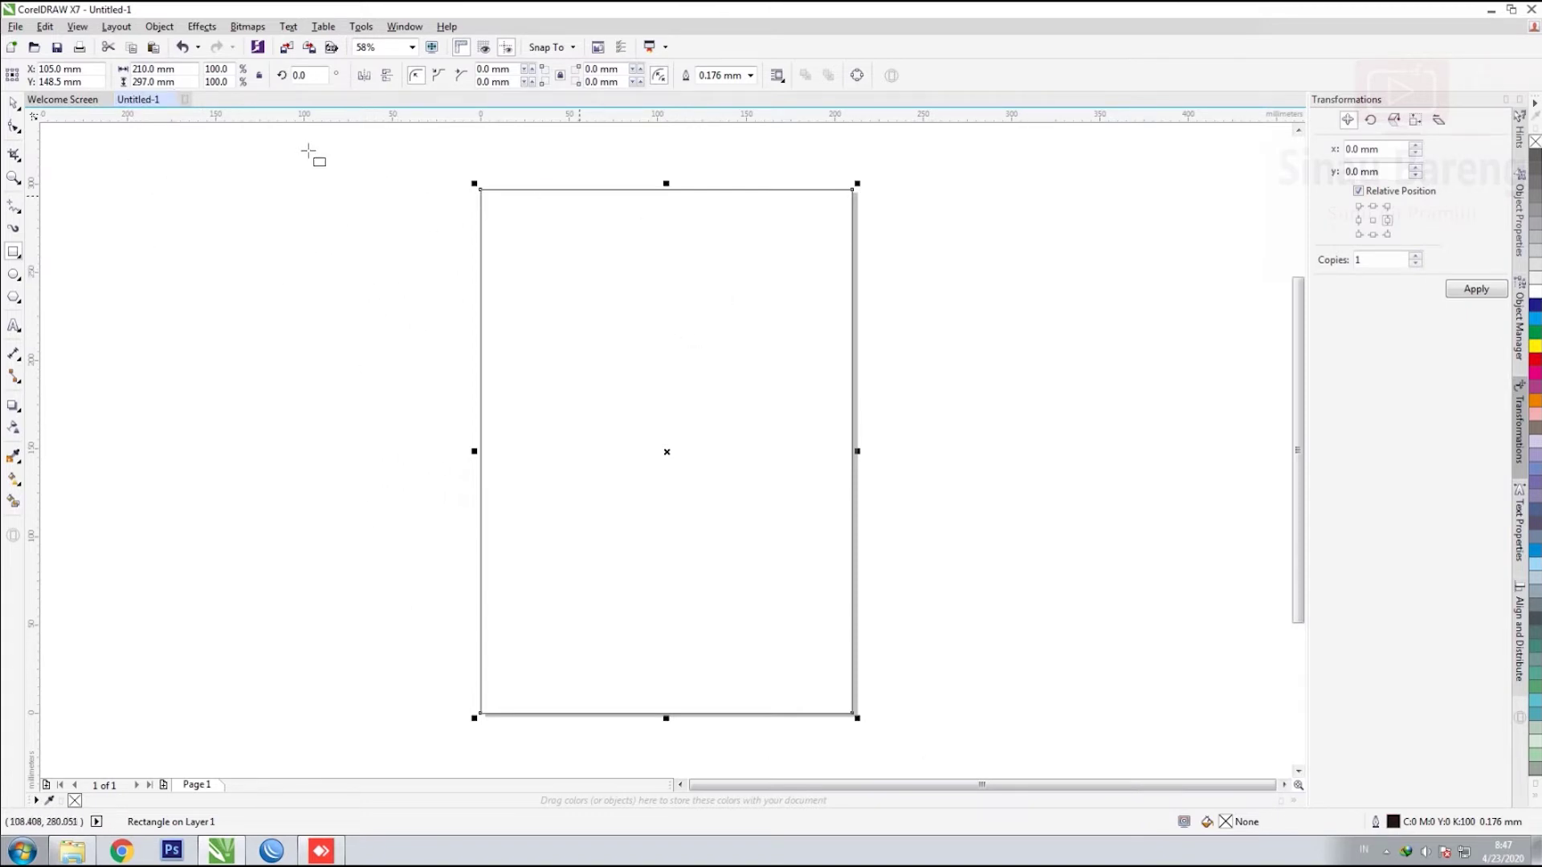
{"action": "left_click_drag", "start_coordinate": [109, 234], "coordinate": [401, 403]}
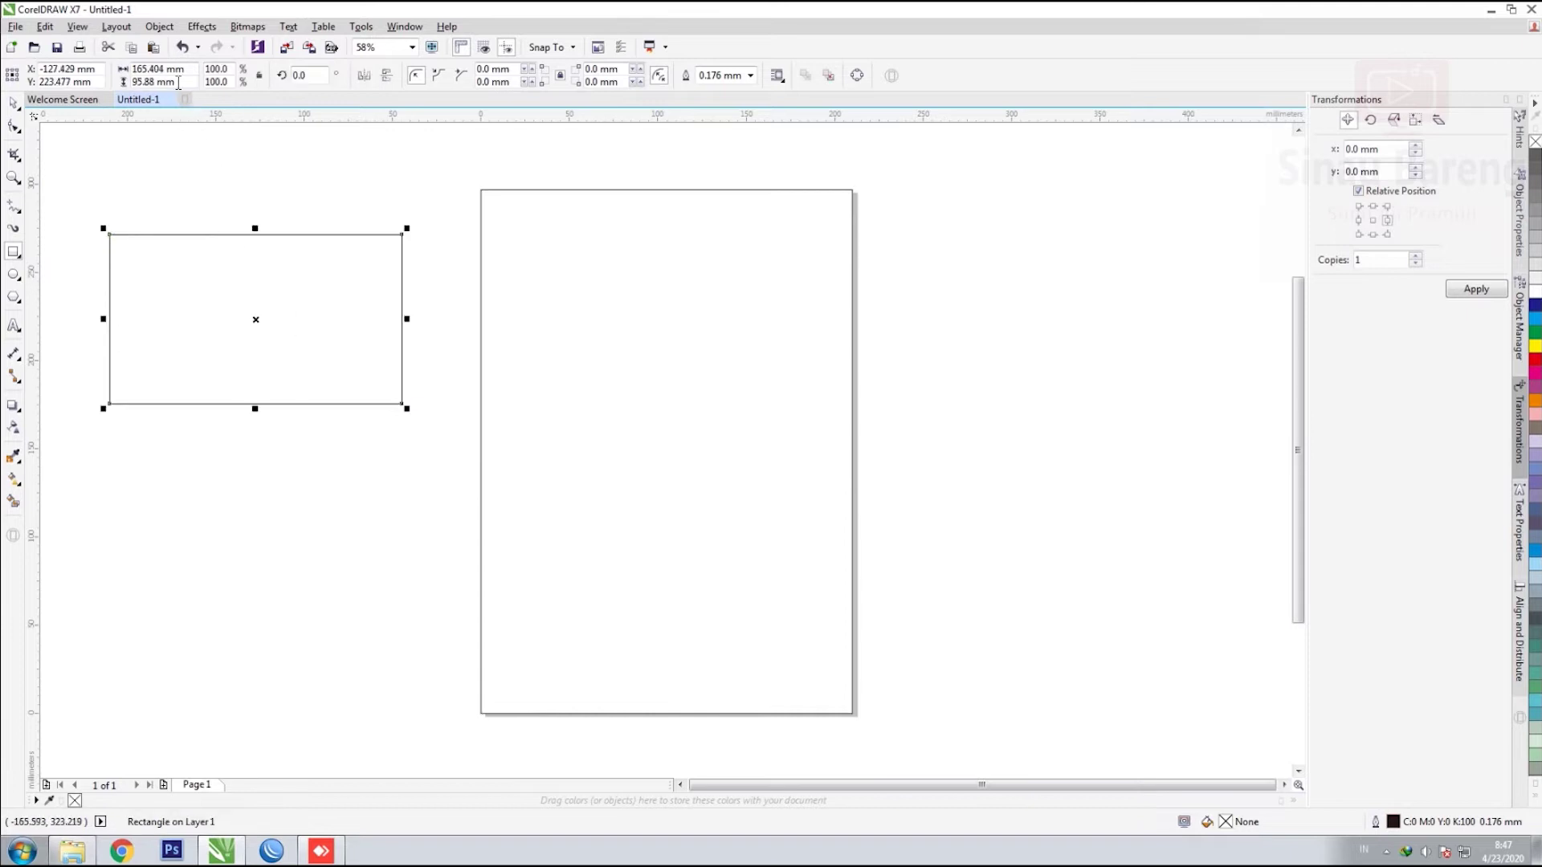
{"action": "mouse_move", "coordinate": [106, 180]}
{"action": "left_mouse_down"}
{"action": "mouse_move", "coordinate": [441, 217]}
{"action": "mouse_move", "coordinate": [413, 212]}
{"action": "mouse_move", "coordinate": [441, 299]}
{"action": "mouse_move", "coordinate": [441, 206]}
{"action": "mouse_move", "coordinate": [431, 228]}
{"action": "mouse_move", "coordinate": [429, 209]}
{"action": "left_mouse_up"}
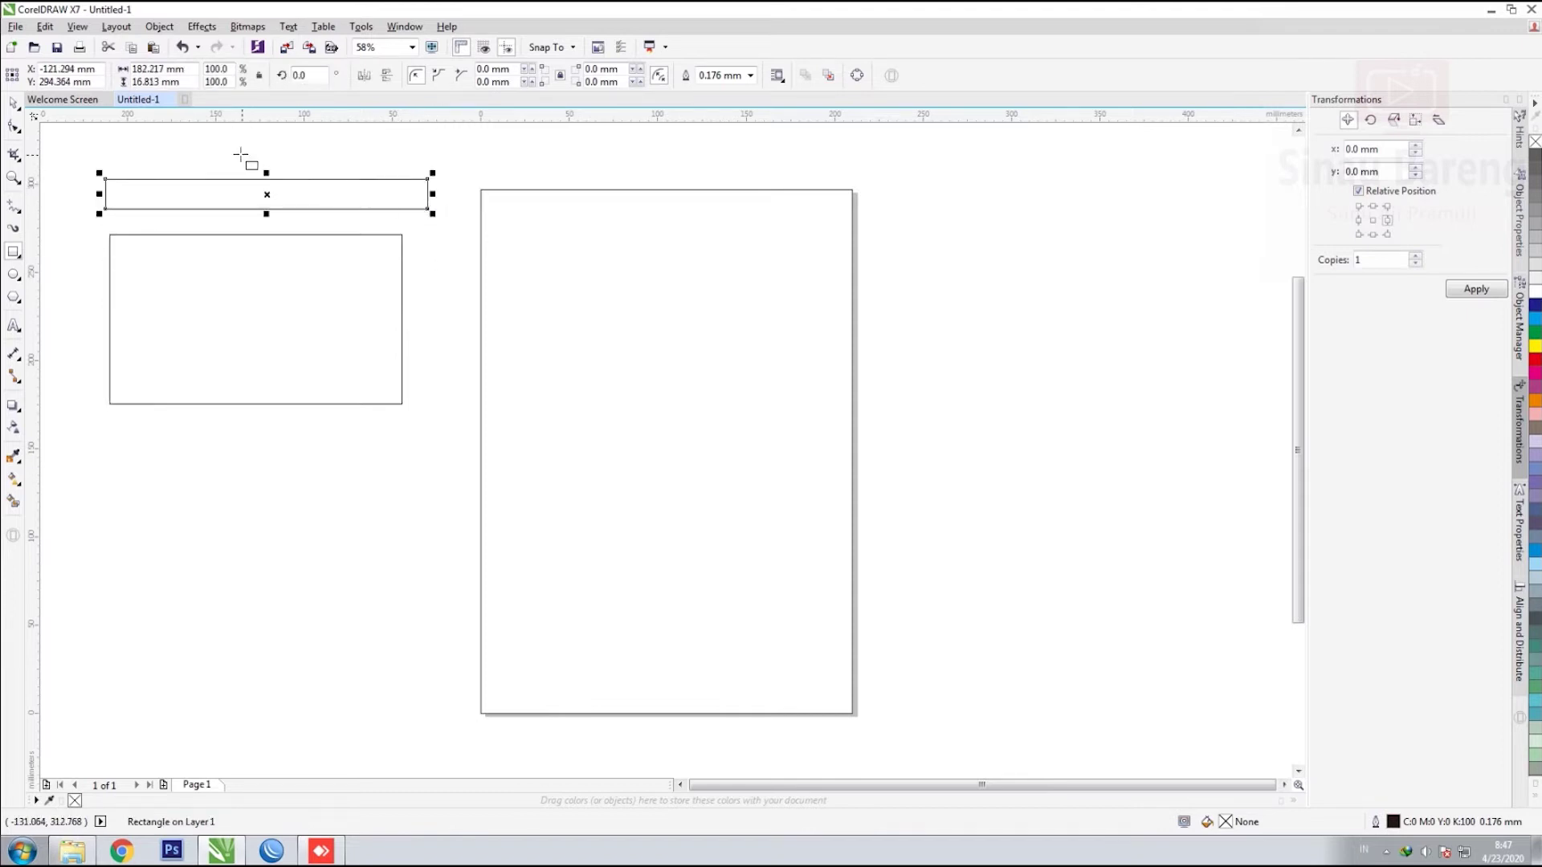
Resize the thin upper rectangle to 100 mm wide and 50 mm high.
{"action": "left_click", "coordinate": [189, 74]}
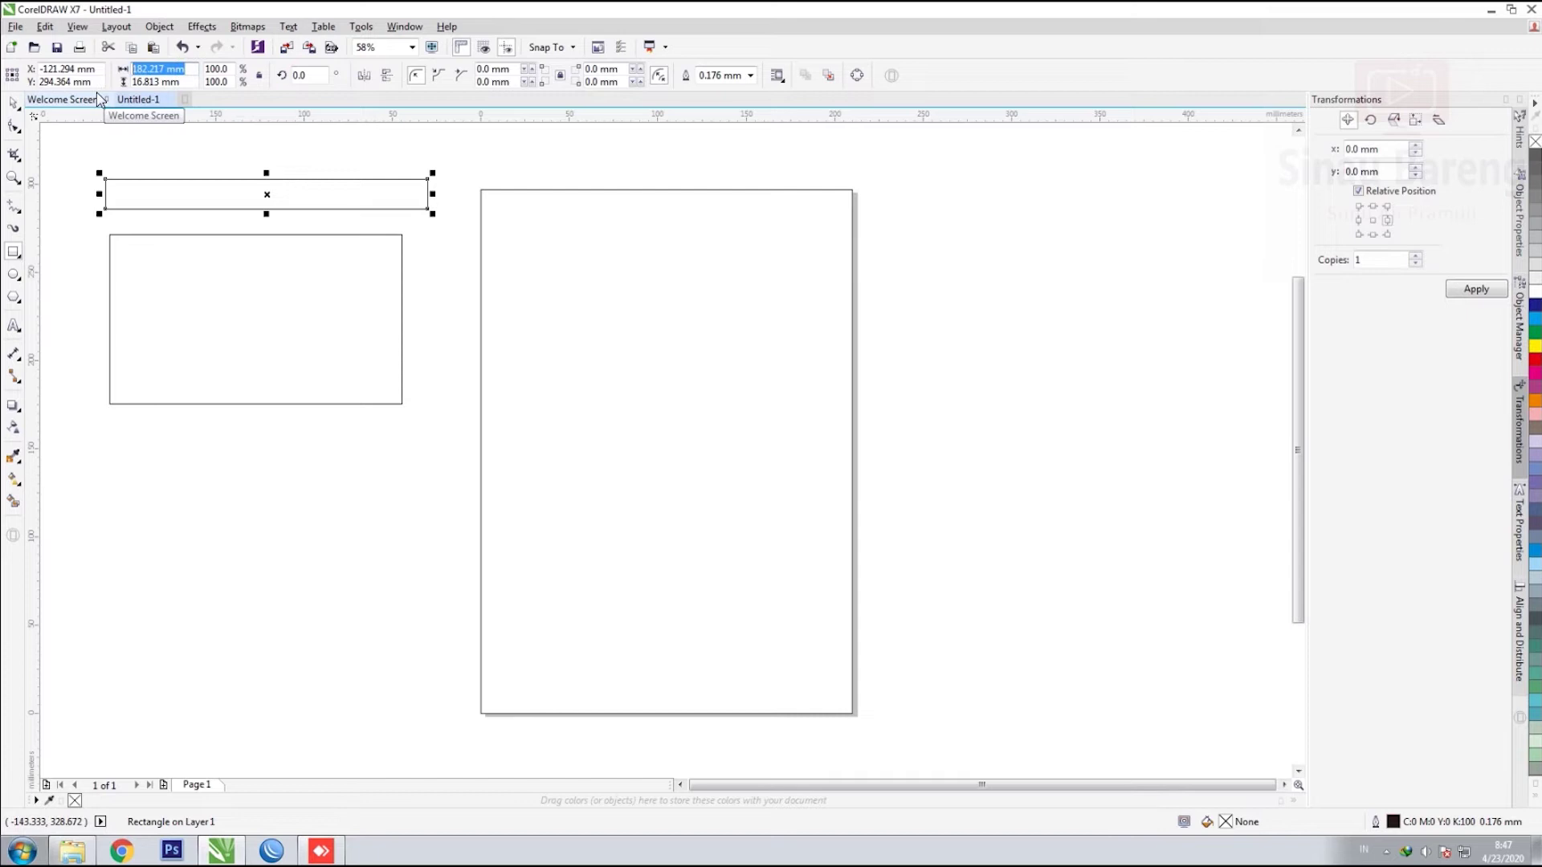
{"action": "type", "text": "100"}
{"action": "key", "text": "Tab"}
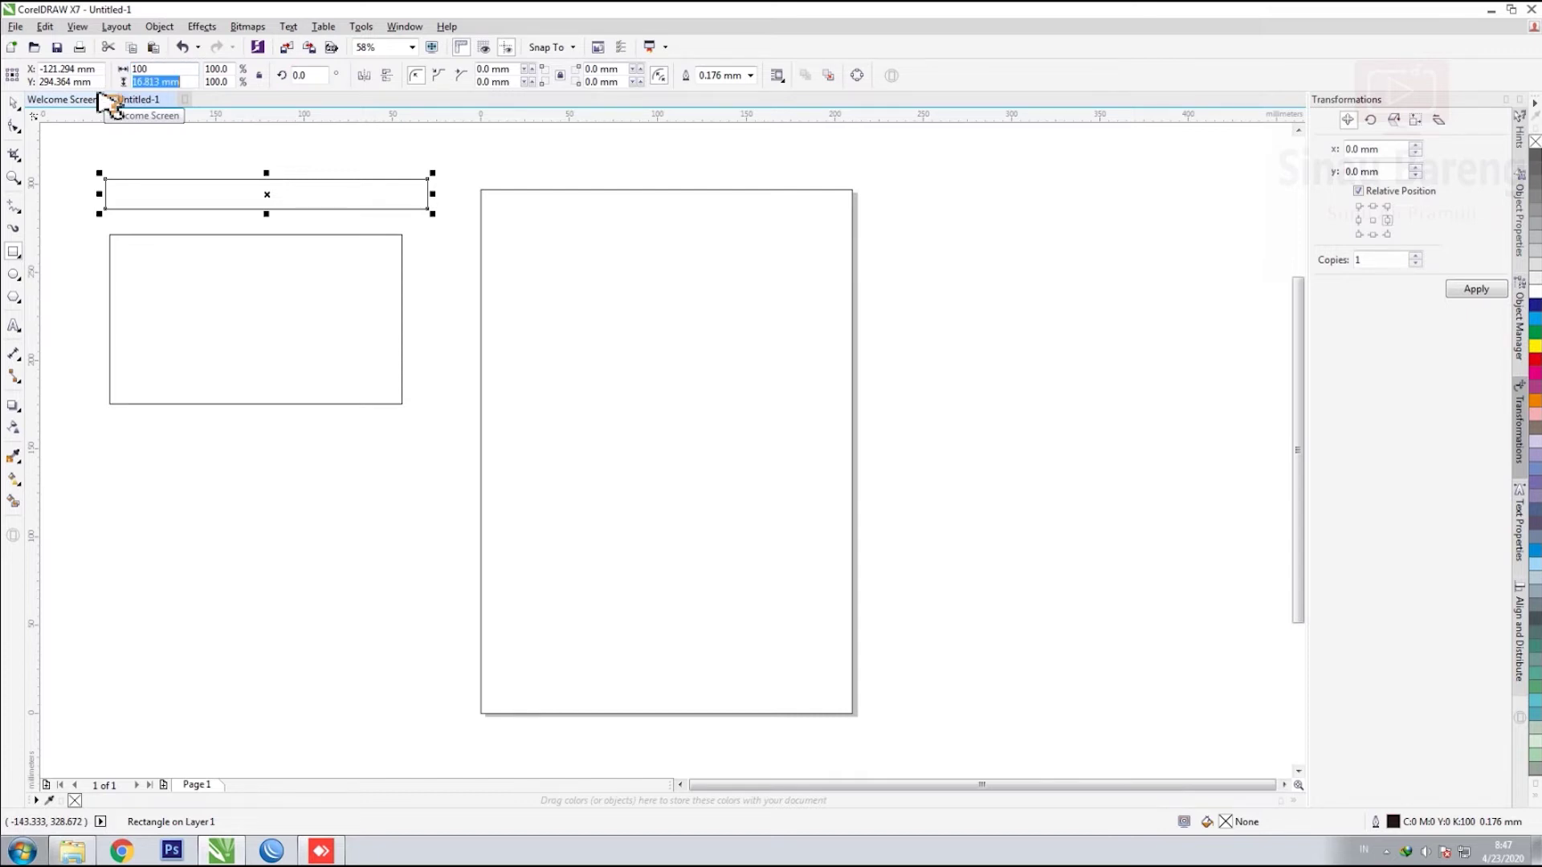
{"action": "type", "text": "50"}
{"action": "key", "text": "Return"}
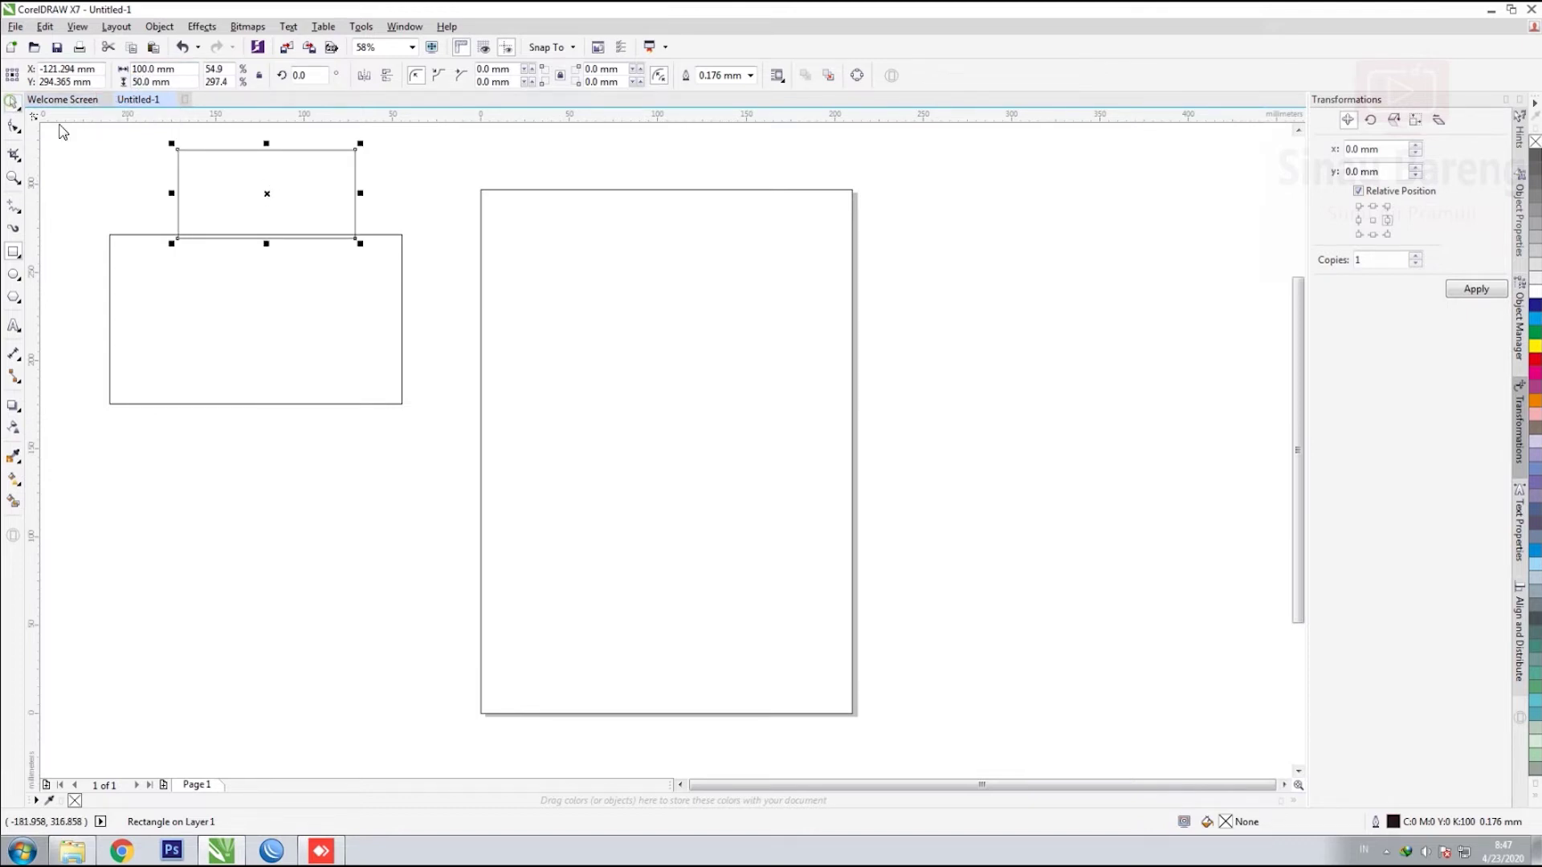
Move the 100 by 50 mm rectangle below the larger one beside the page, to about X -95 mm, Y 99 mm.
{"action": "left_click_drag", "start_coordinate": [271, 193], "coordinate": [370, 544]}
{"action": "left_click", "coordinate": [86, 144]}
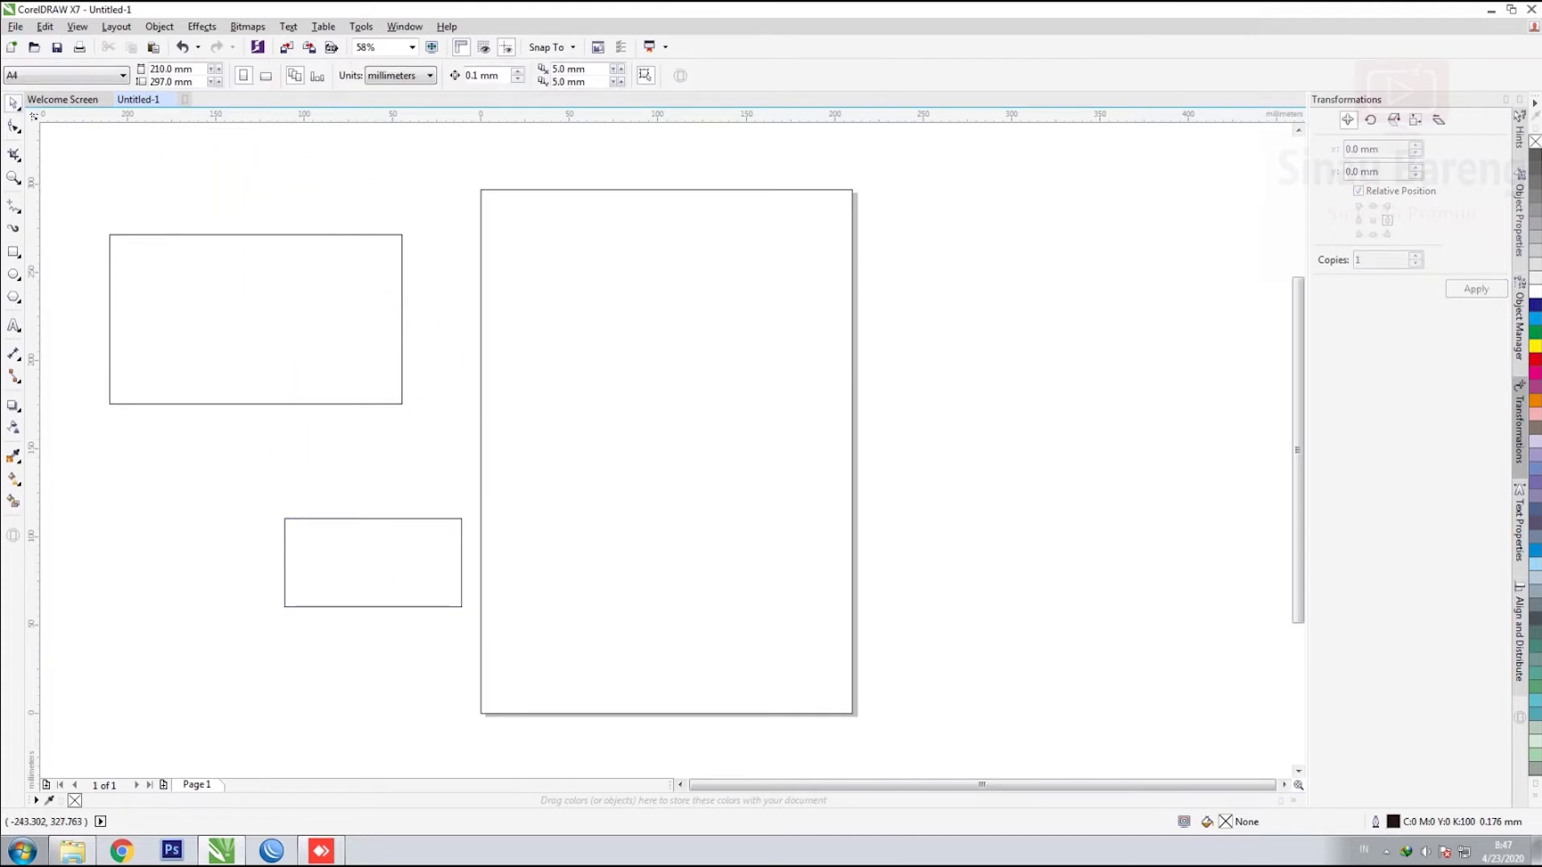
{"action": "left_click", "coordinate": [359, 522]}
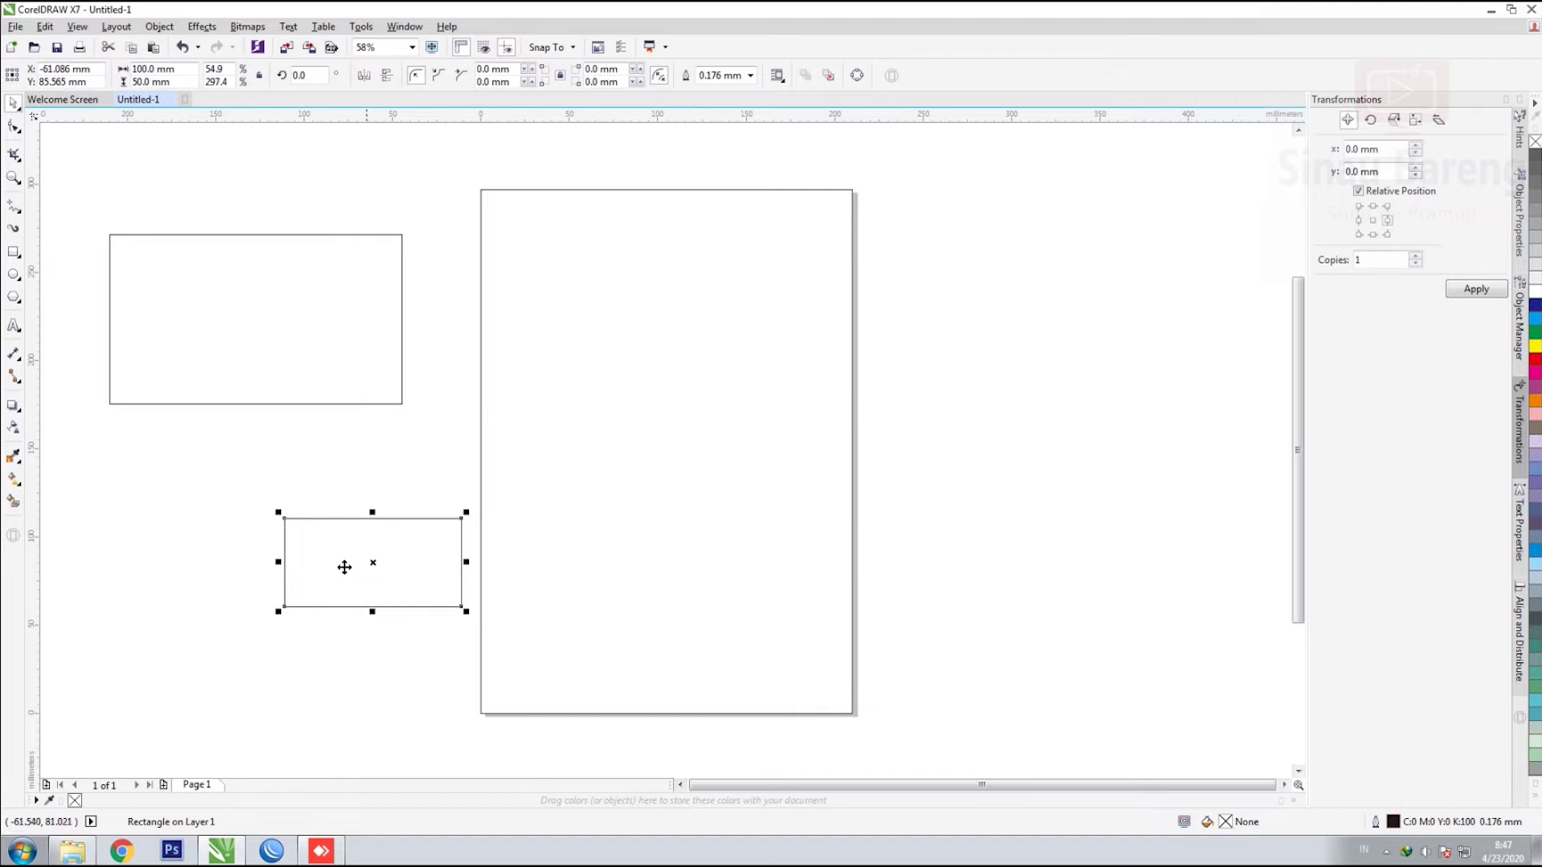
{"action": "left_click_drag", "start_coordinate": [407, 531], "coordinate": [347, 506]}
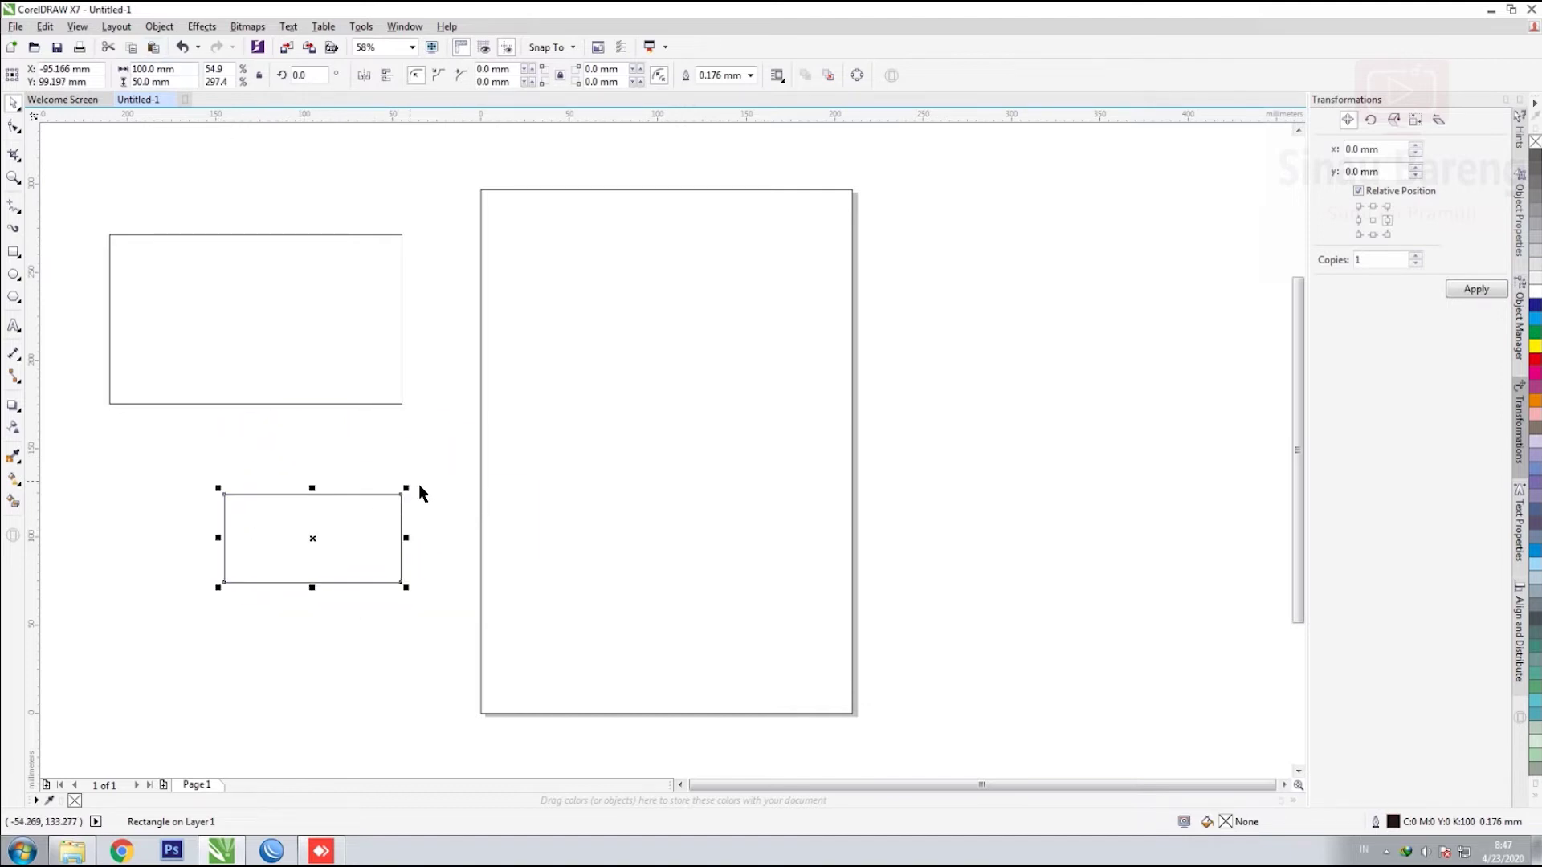
Stretch the small rectangle to about 234 by 117 mm, and undo the stretch.
{"action": "left_click_drag", "start_coordinate": [407, 485], "coordinate": [642, 371]}
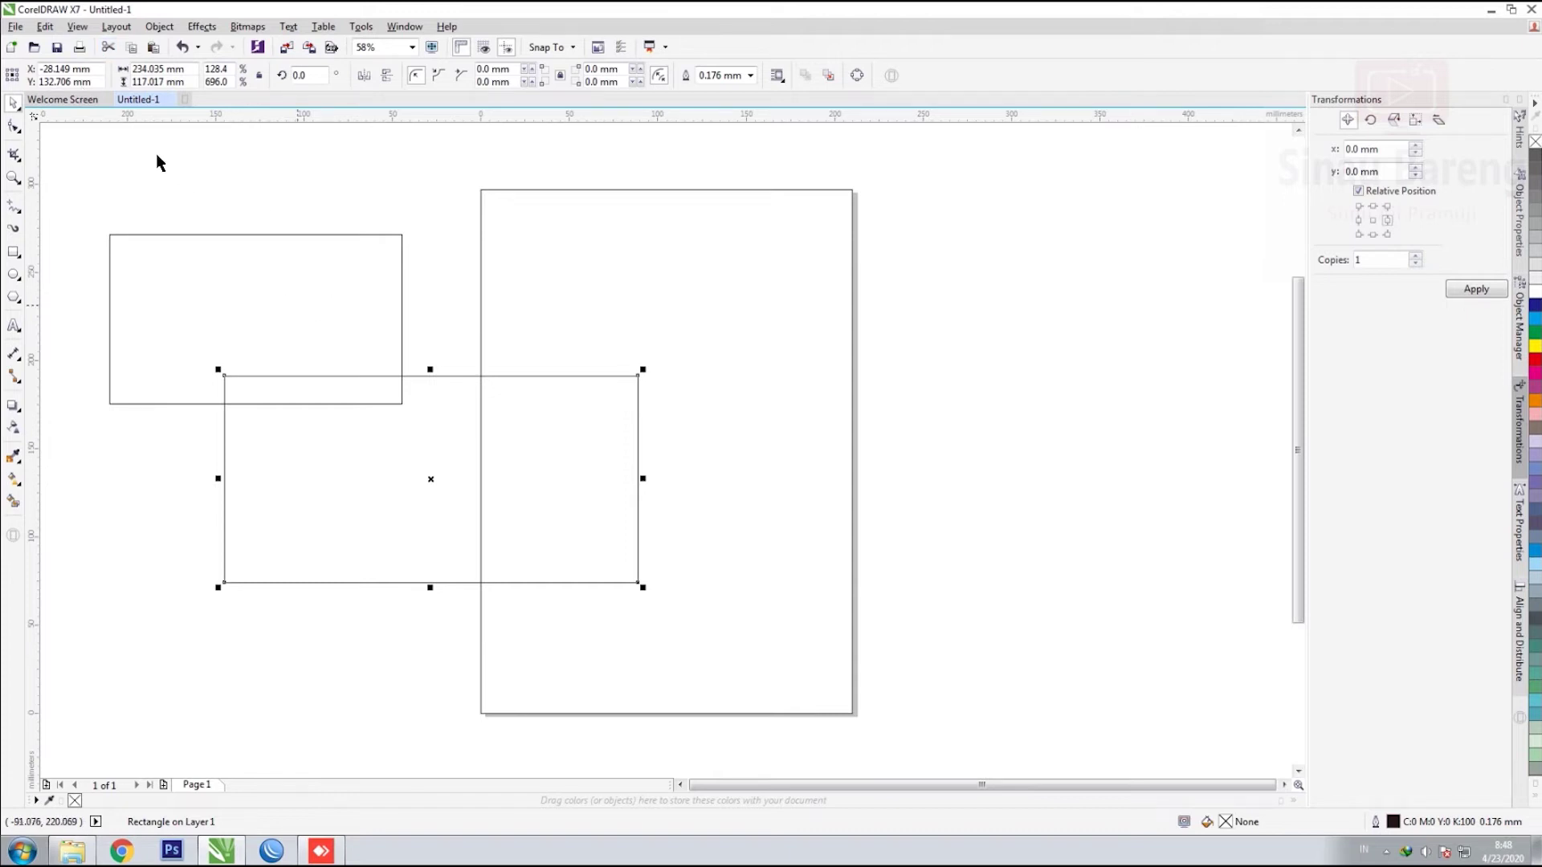
{"action": "left_click", "coordinate": [45, 27]}
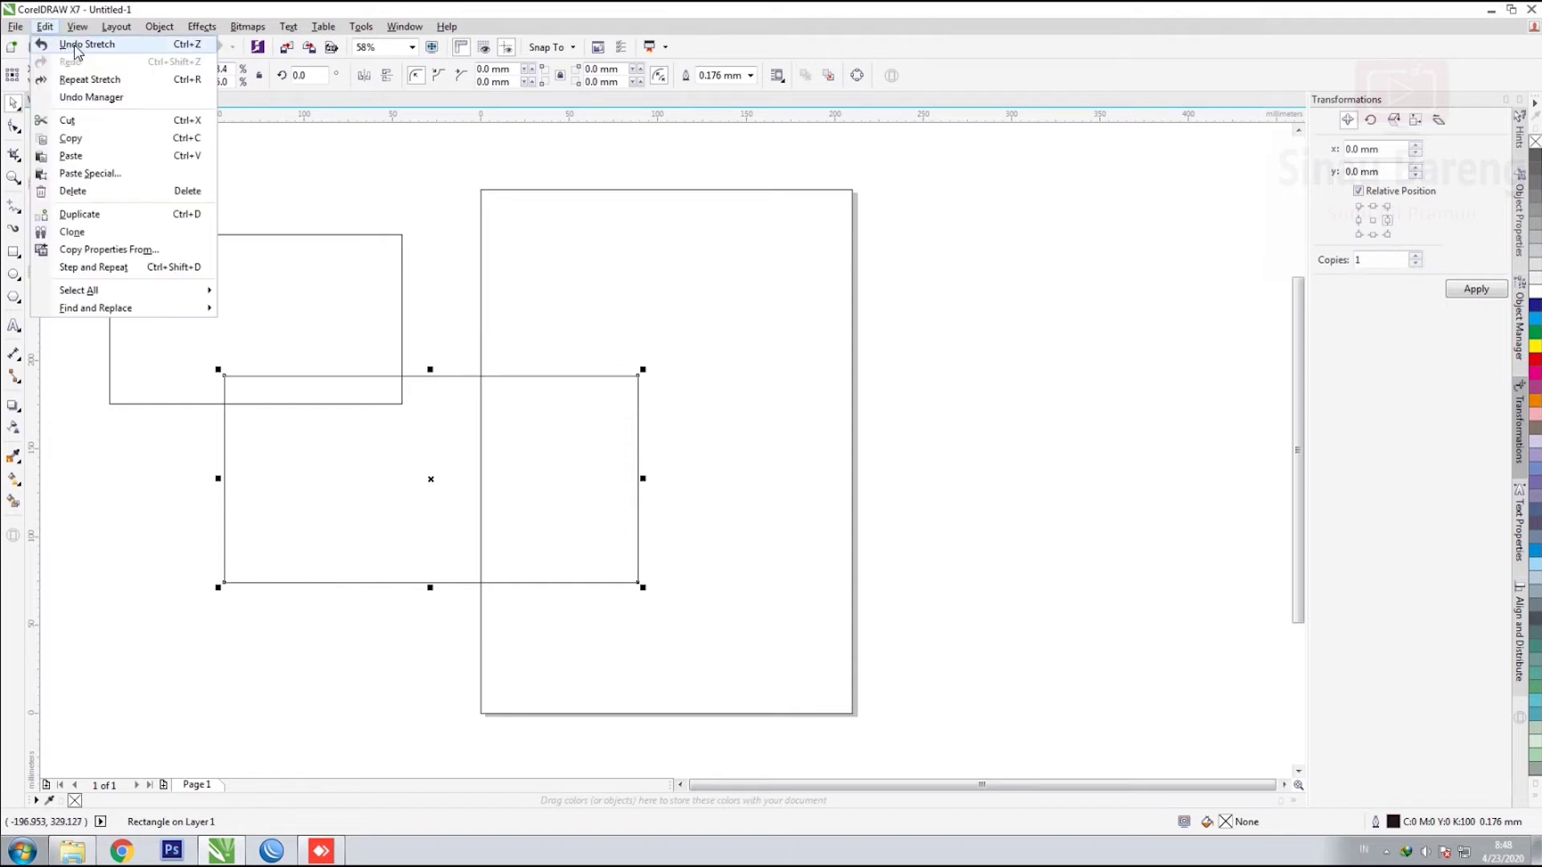
{"action": "left_click", "coordinate": [76, 46]}
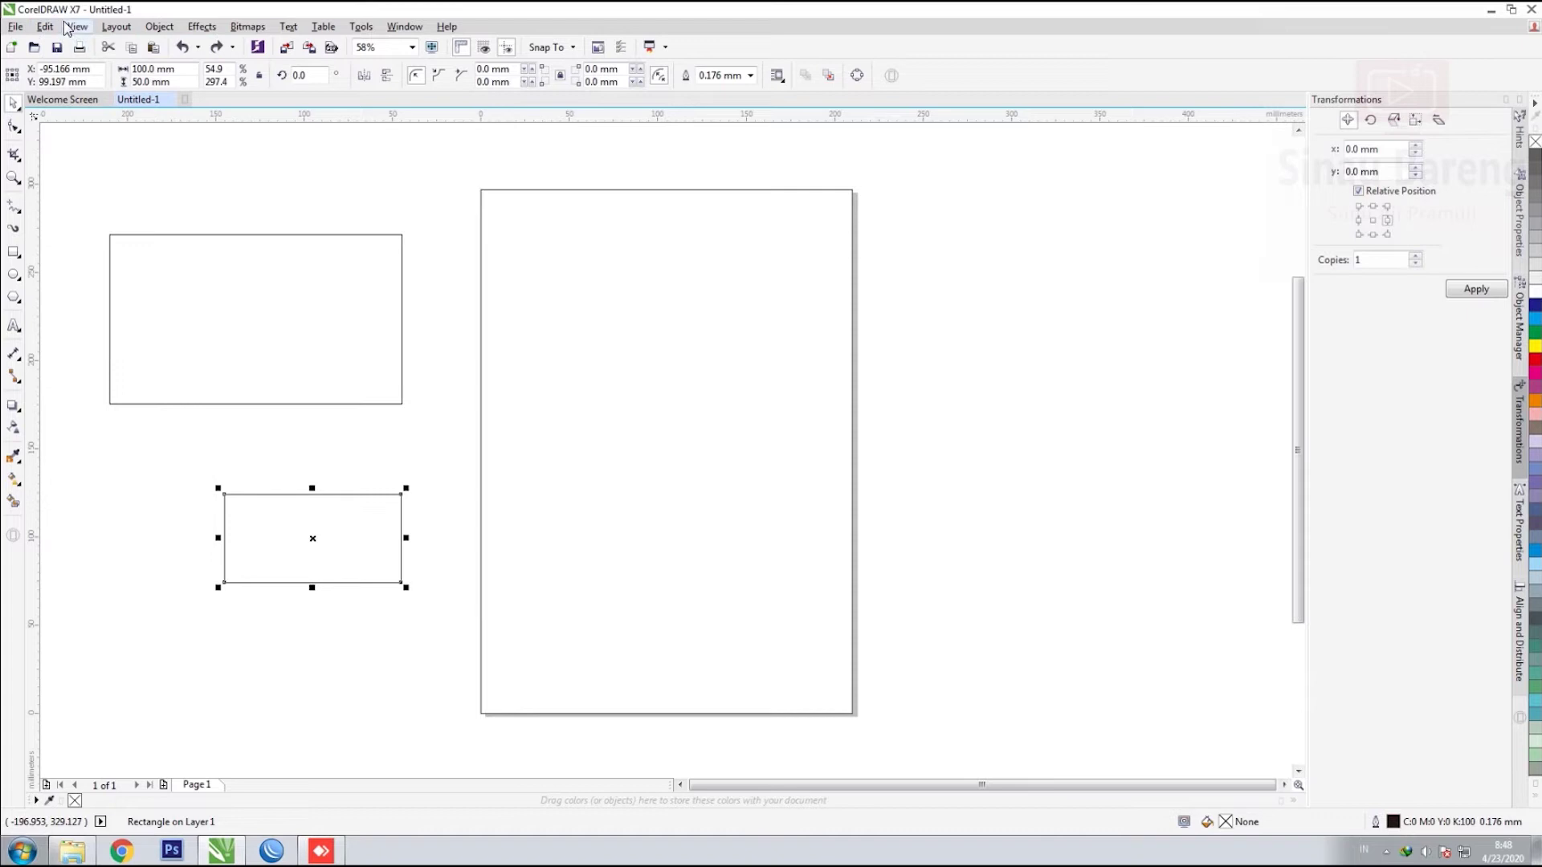
{"action": "left_click", "coordinate": [45, 29]}
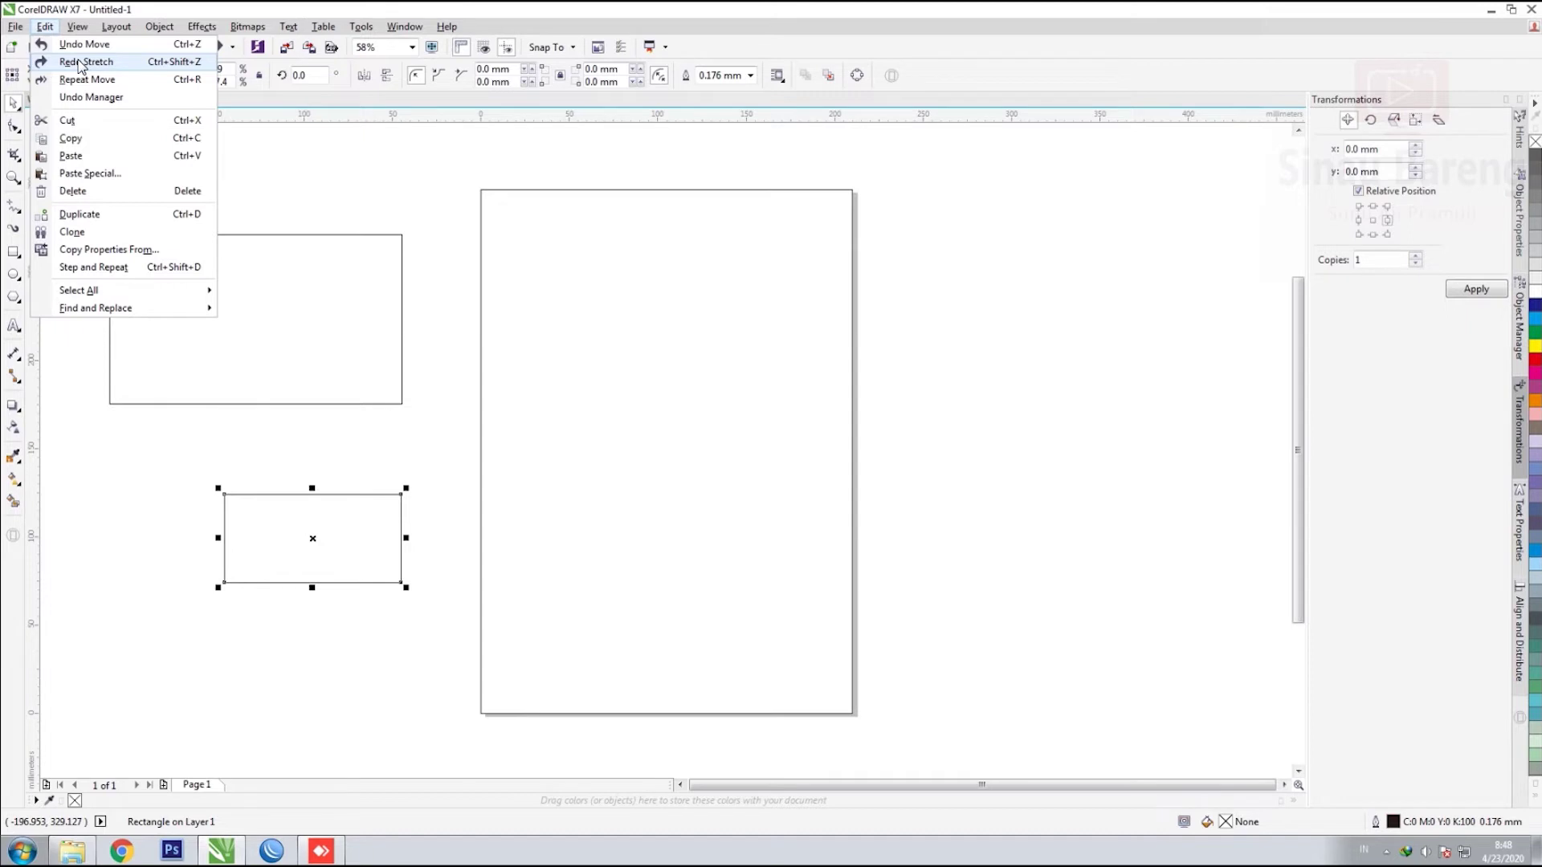
{"action": "left_click", "coordinate": [391, 173]}
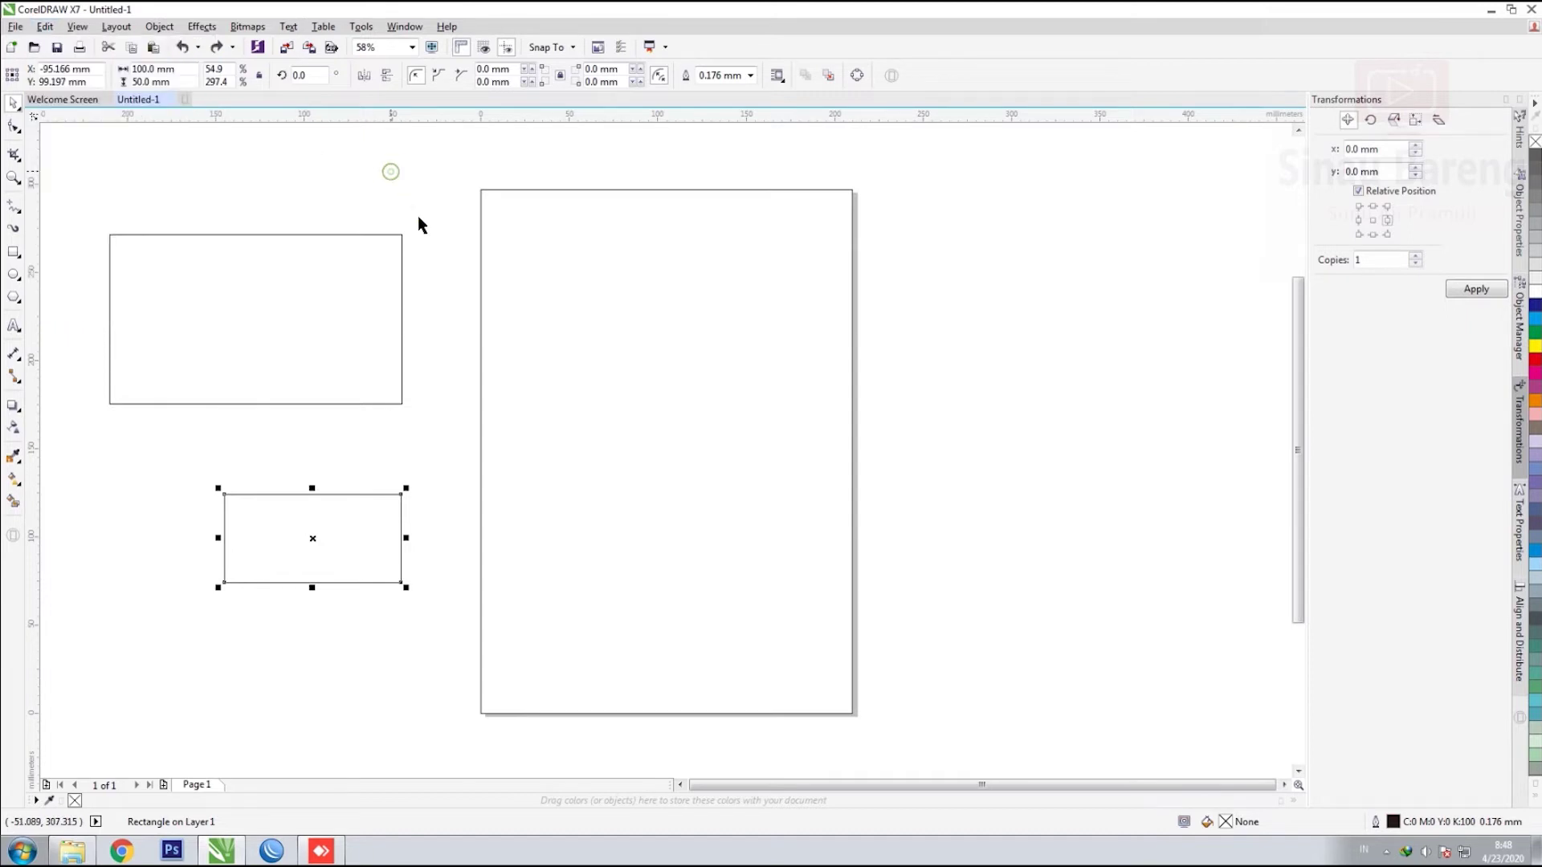
Draw a perfect circle about 127 mm in diameter in the upper half of the page with the Ellipse tool.
{"action": "left_click", "coordinate": [249, 285]}
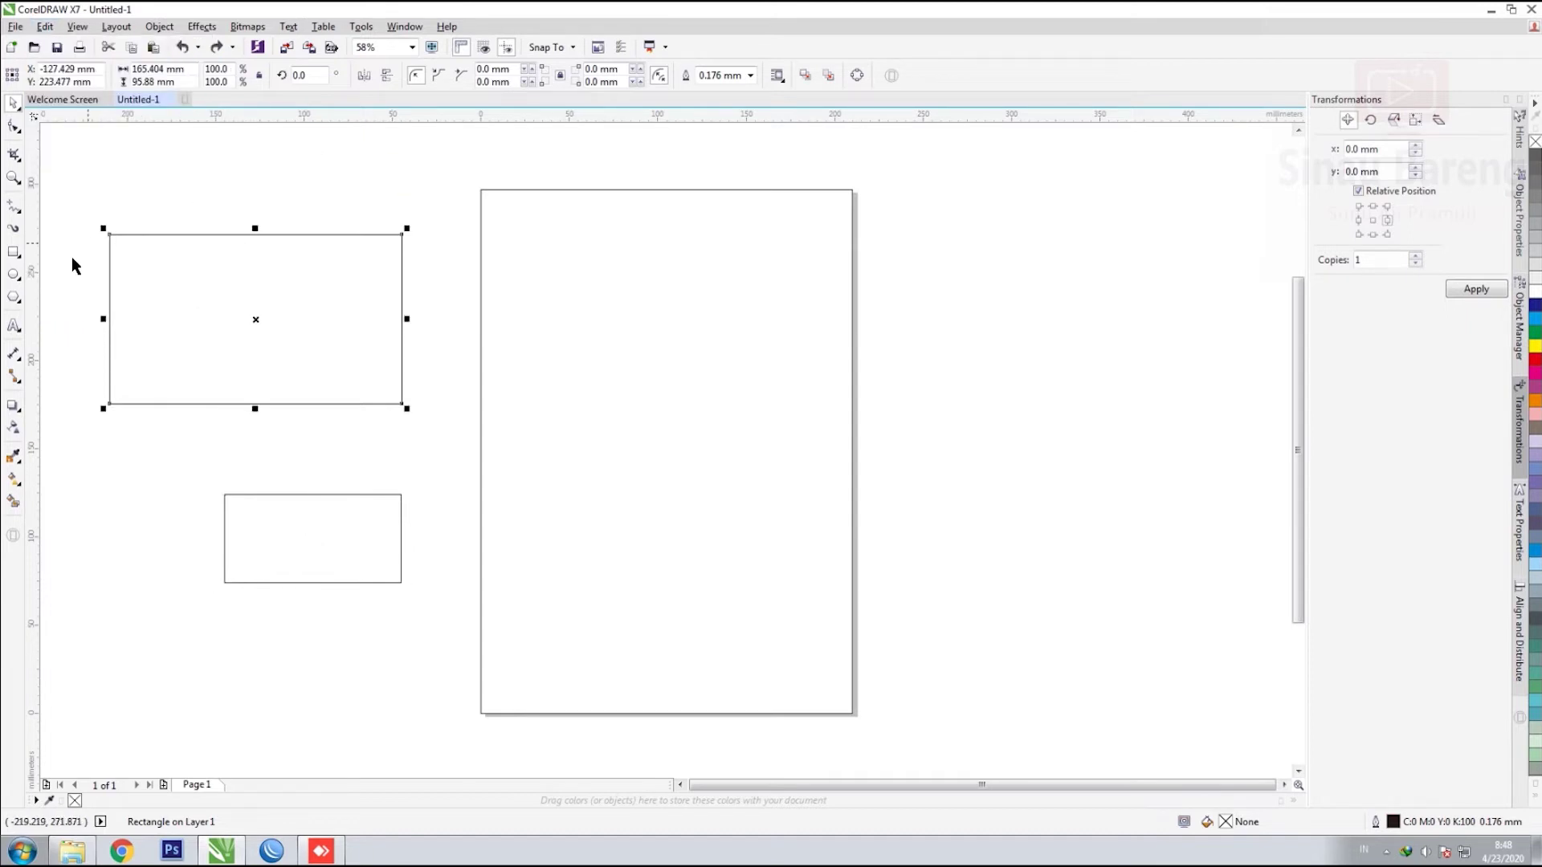
{"action": "left_click", "coordinate": [19, 286]}
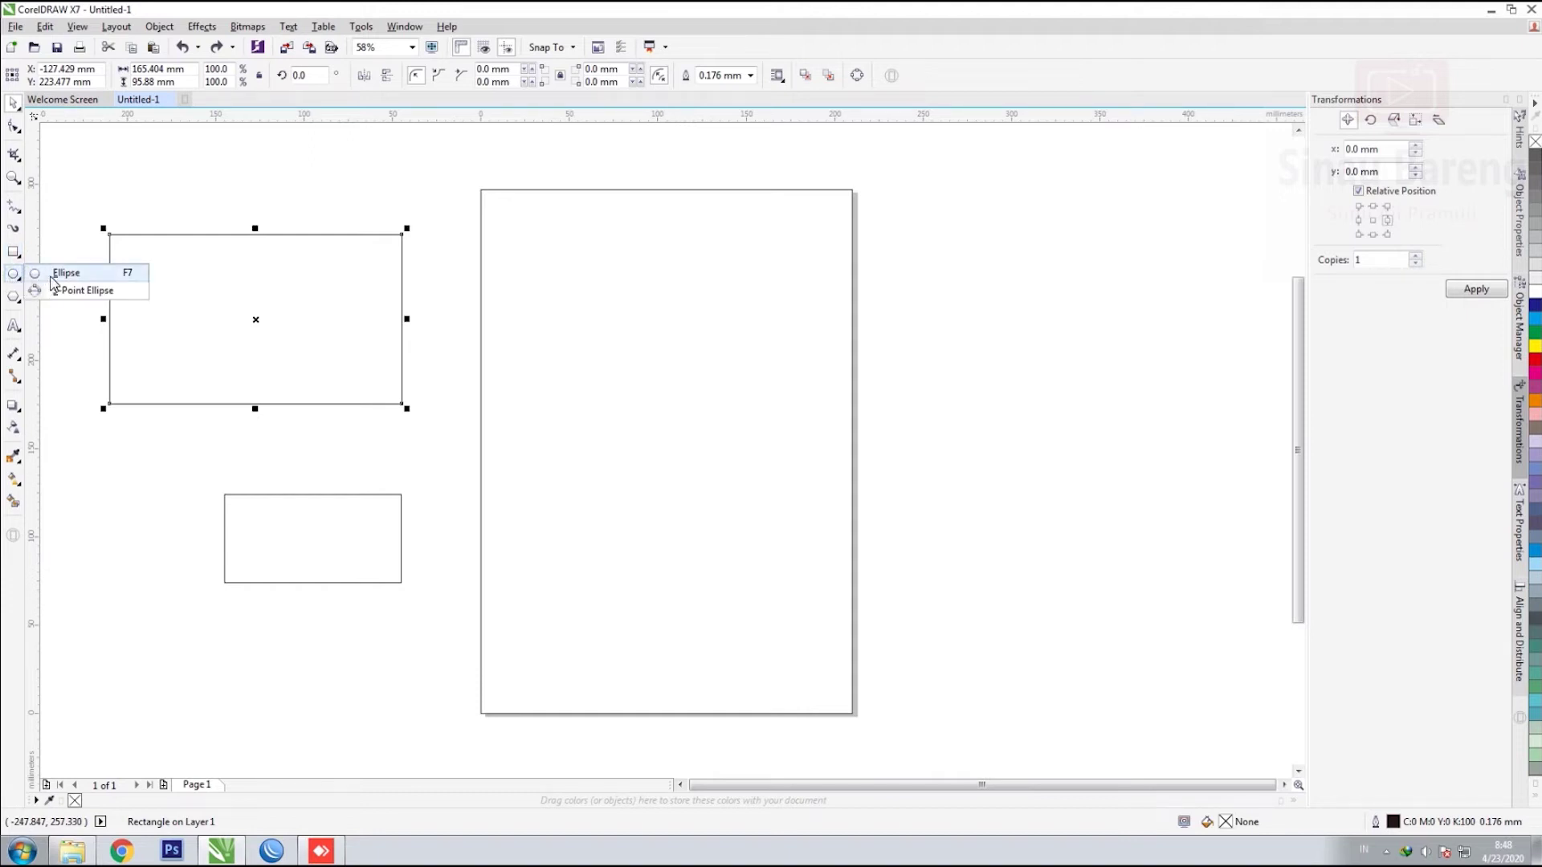
{"action": "left_click", "coordinate": [50, 277]}
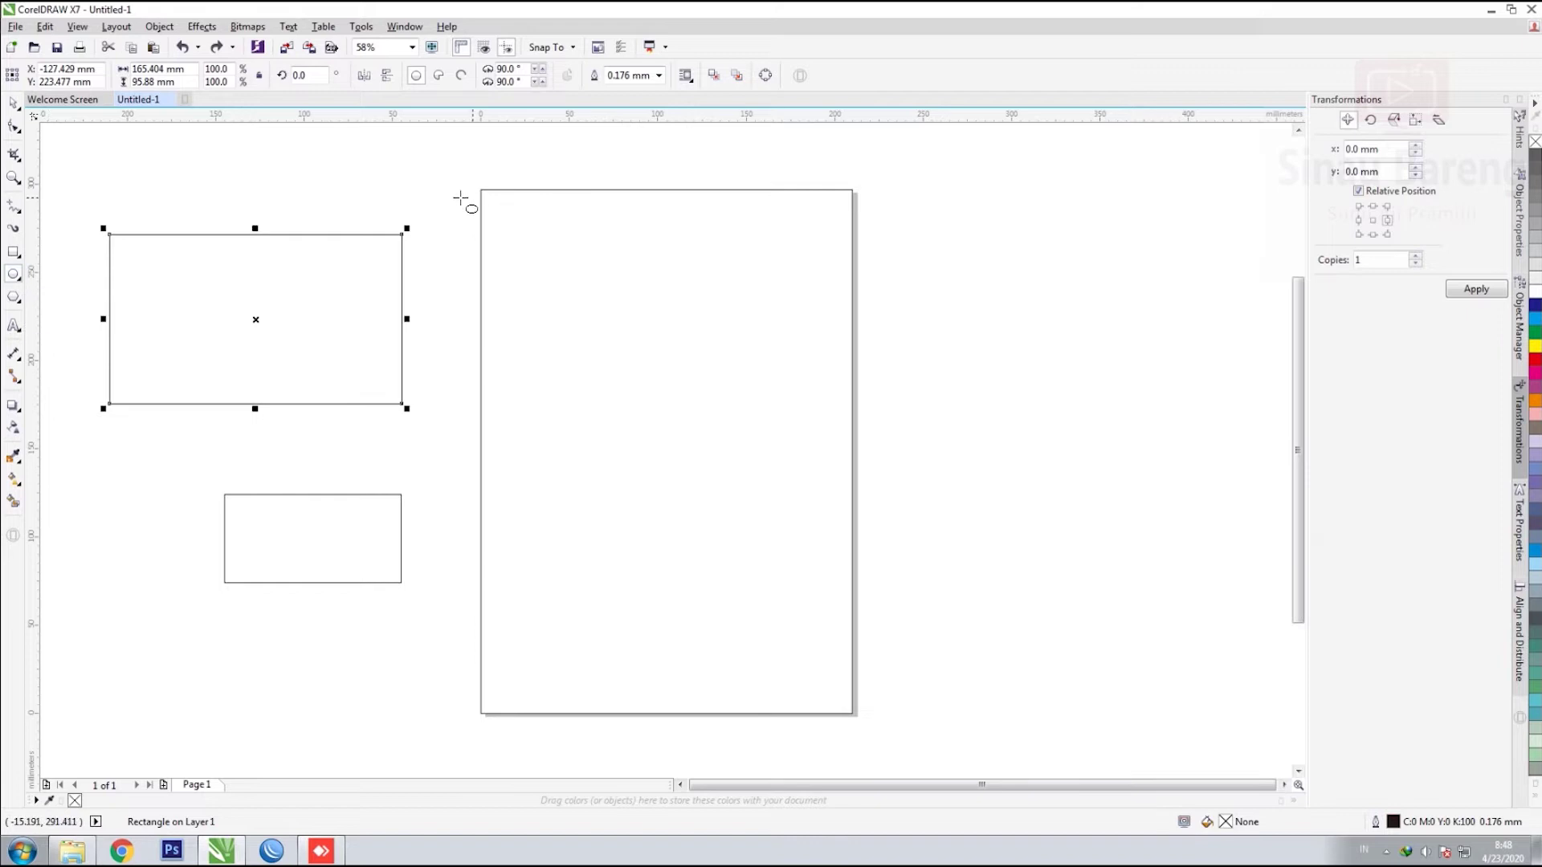
{"action": "left_click_drag", "start_coordinate": [582, 277], "coordinate": [806, 649]}
{"action": "key", "text": "ctrl"}
{"action": "left_click_drag", "start_coordinate": [796, 627], "coordinate": [689, 506]}
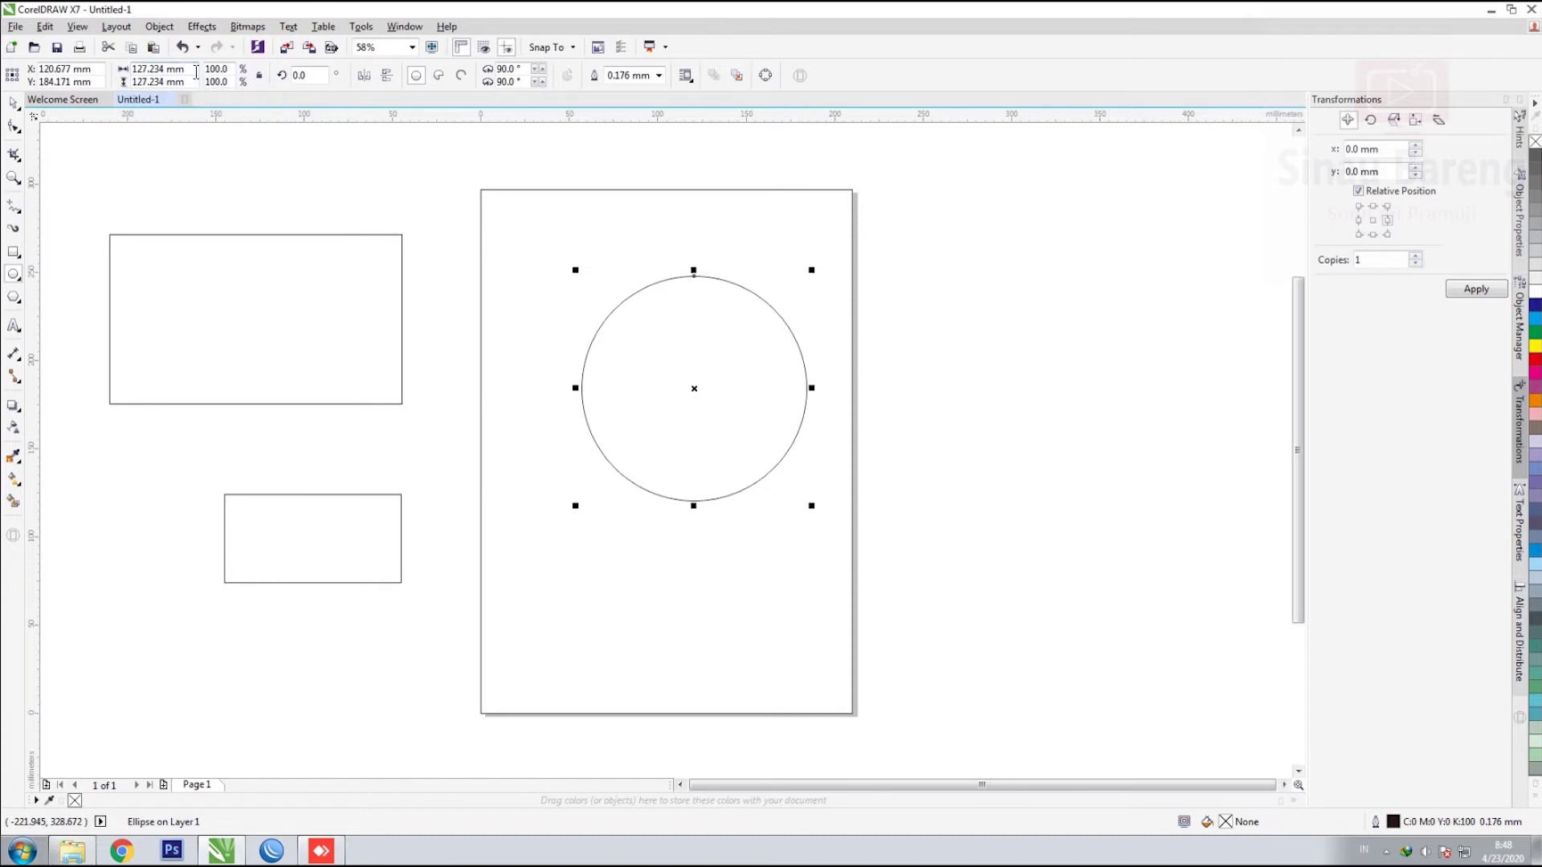
Resize the circle on the page to 100 mm wide and 100 mm high.
{"action": "left_click_drag", "start_coordinate": [105, 82], "coordinate": [103, 83]}
{"action": "type", "text": "100"}
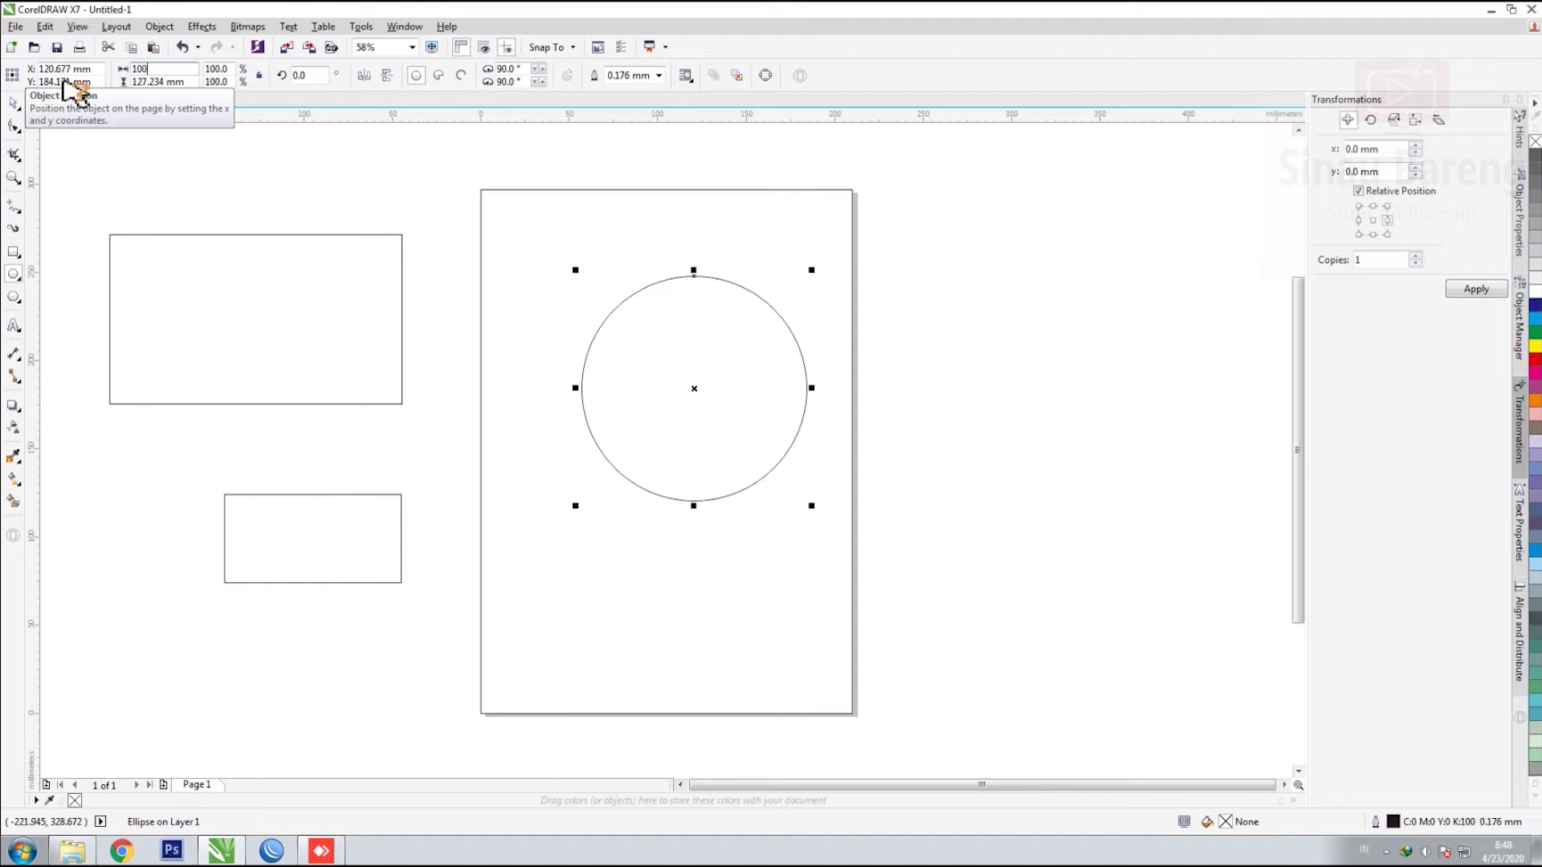
{"action": "key", "text": "Tab"}
{"action": "type", "text": "10"}
{"action": "key", "text": "Return"}
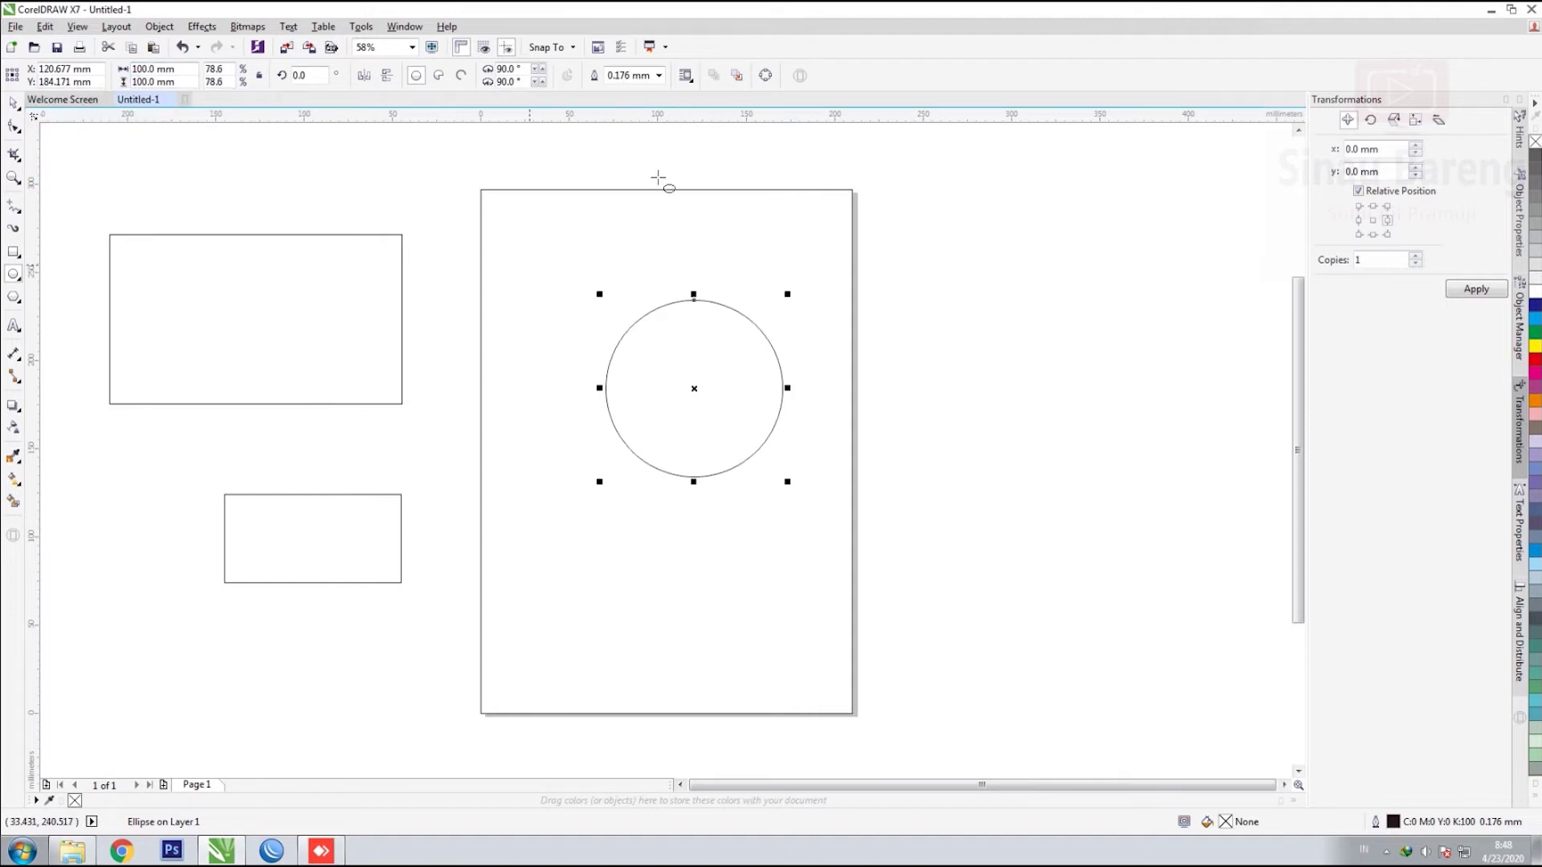
Move the circle up within the page to about X 94 mm, Y 207 mm.
{"action": "left_click", "coordinate": [13, 103]}
{"action": "left_click", "coordinate": [366, 165]}
{"action": "left_click", "coordinate": [780, 384]}
{"action": "left_click_drag", "start_coordinate": [691, 389], "coordinate": [644, 349]}
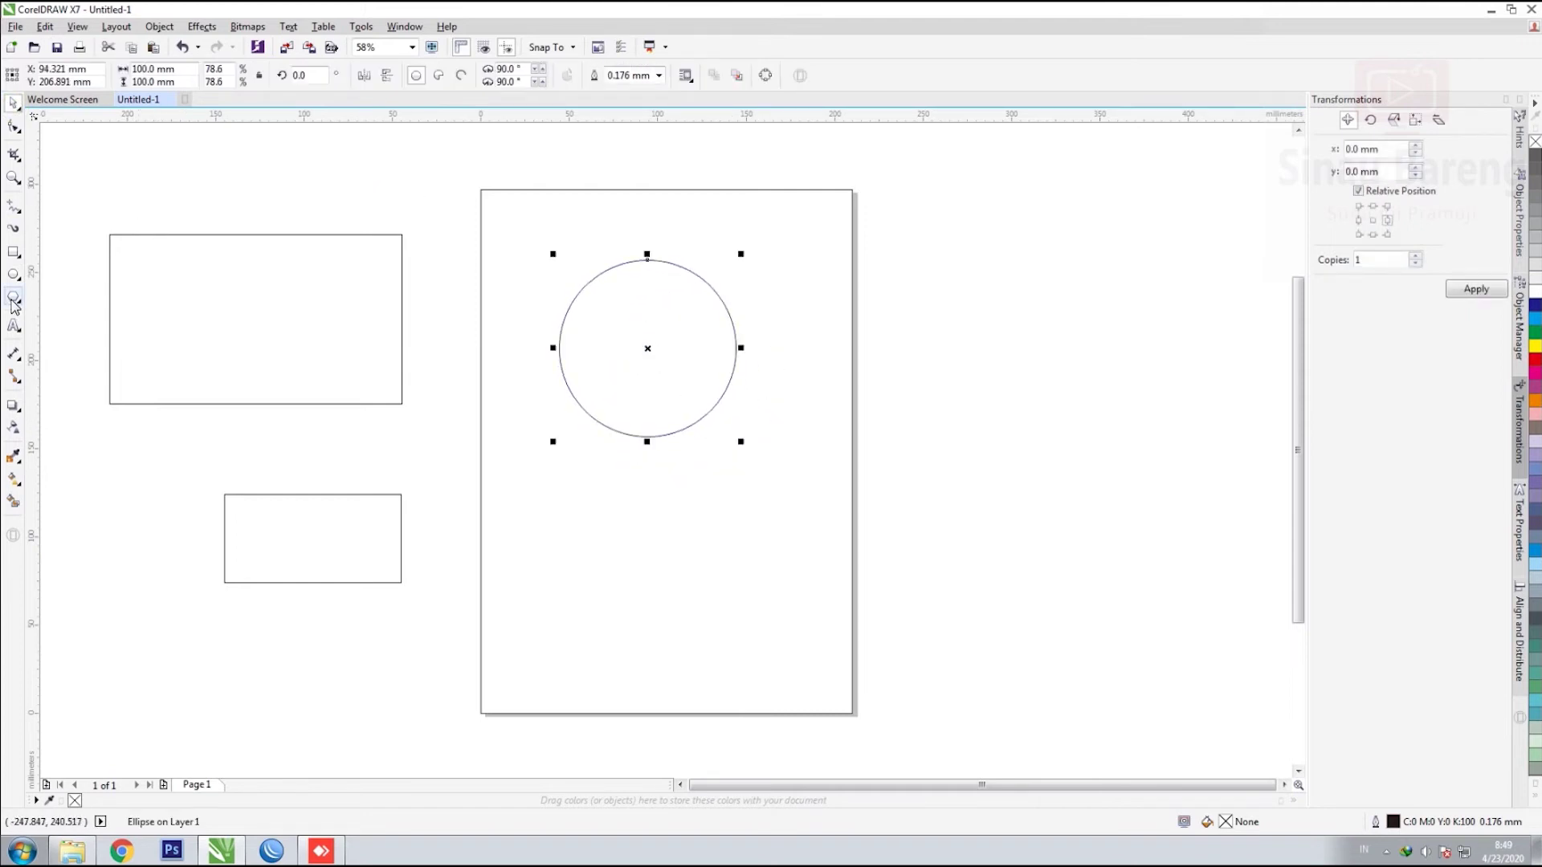
Draw a three-sided polygon about 86 by 77 mm beside the page, level with the circle.
{"action": "left_click", "coordinate": [12, 299]}
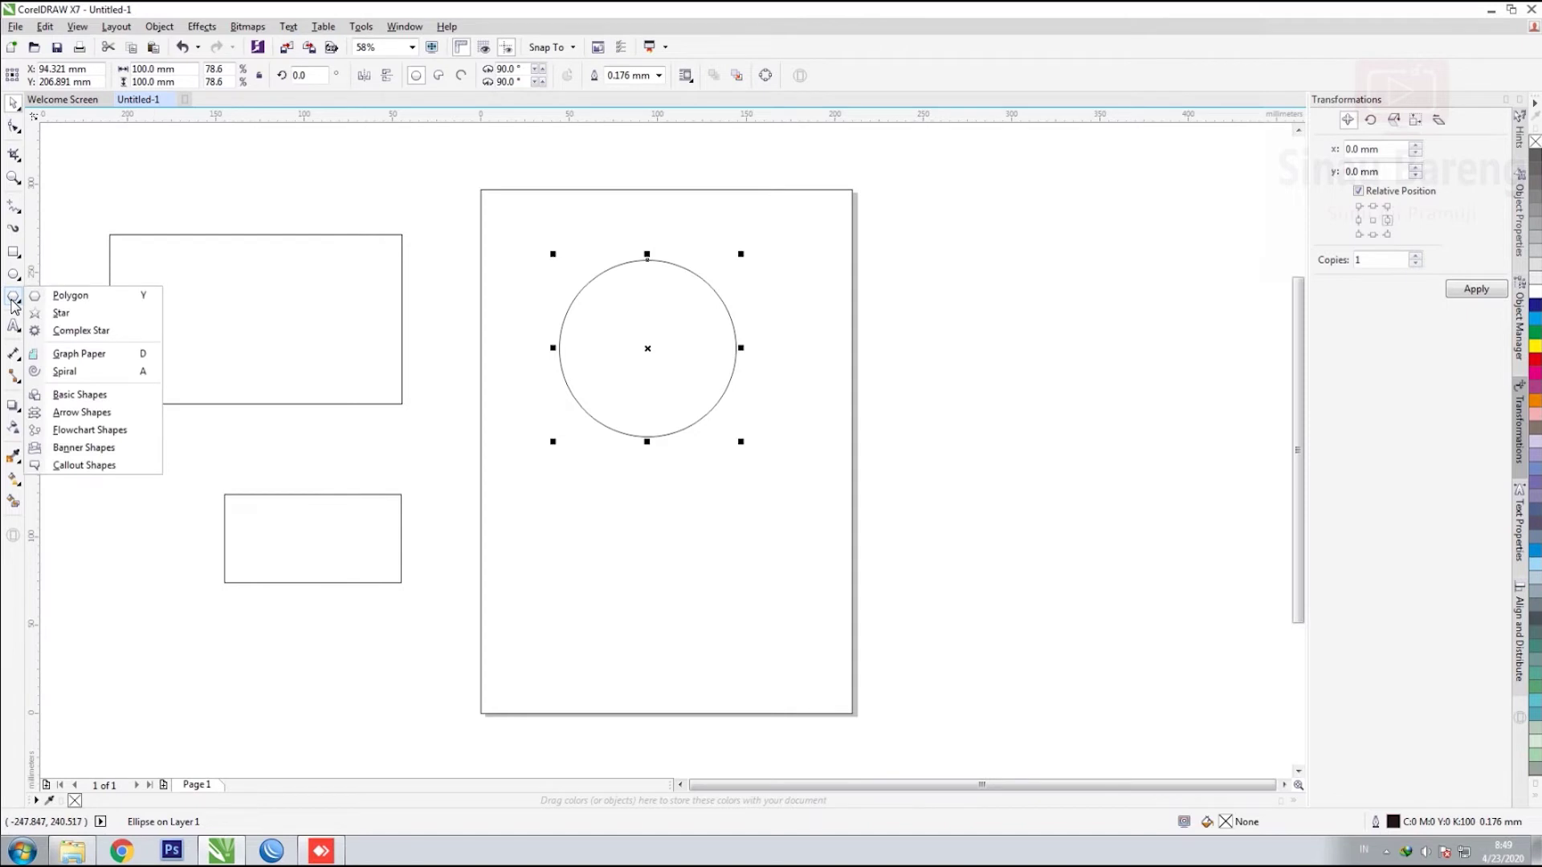
{"action": "left_click", "coordinate": [66, 296]}
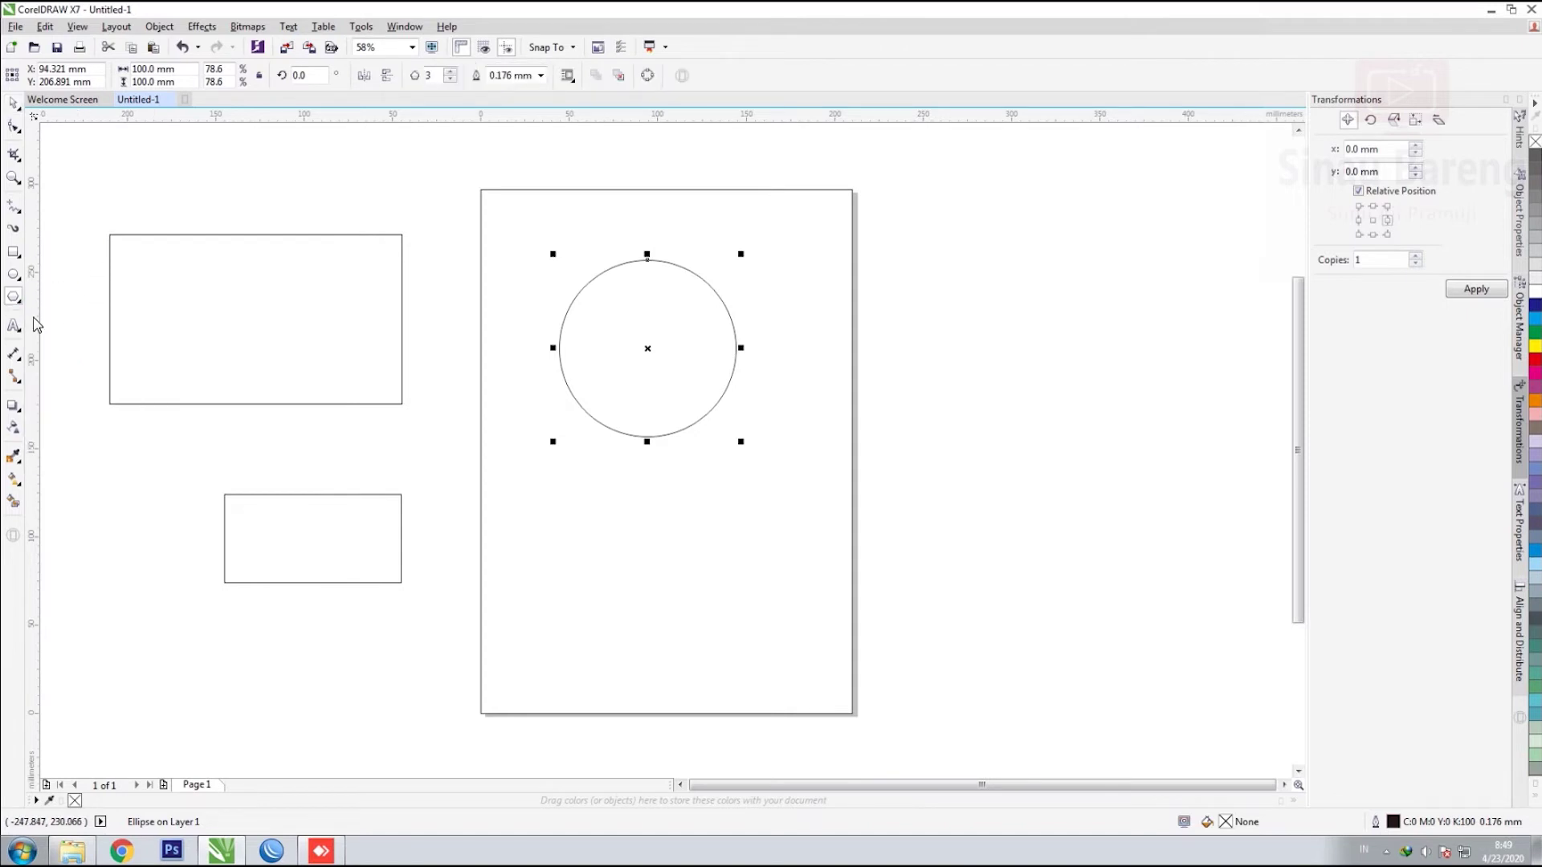
{"action": "left_click_drag", "start_coordinate": [910, 265], "coordinate": [1086, 466]}
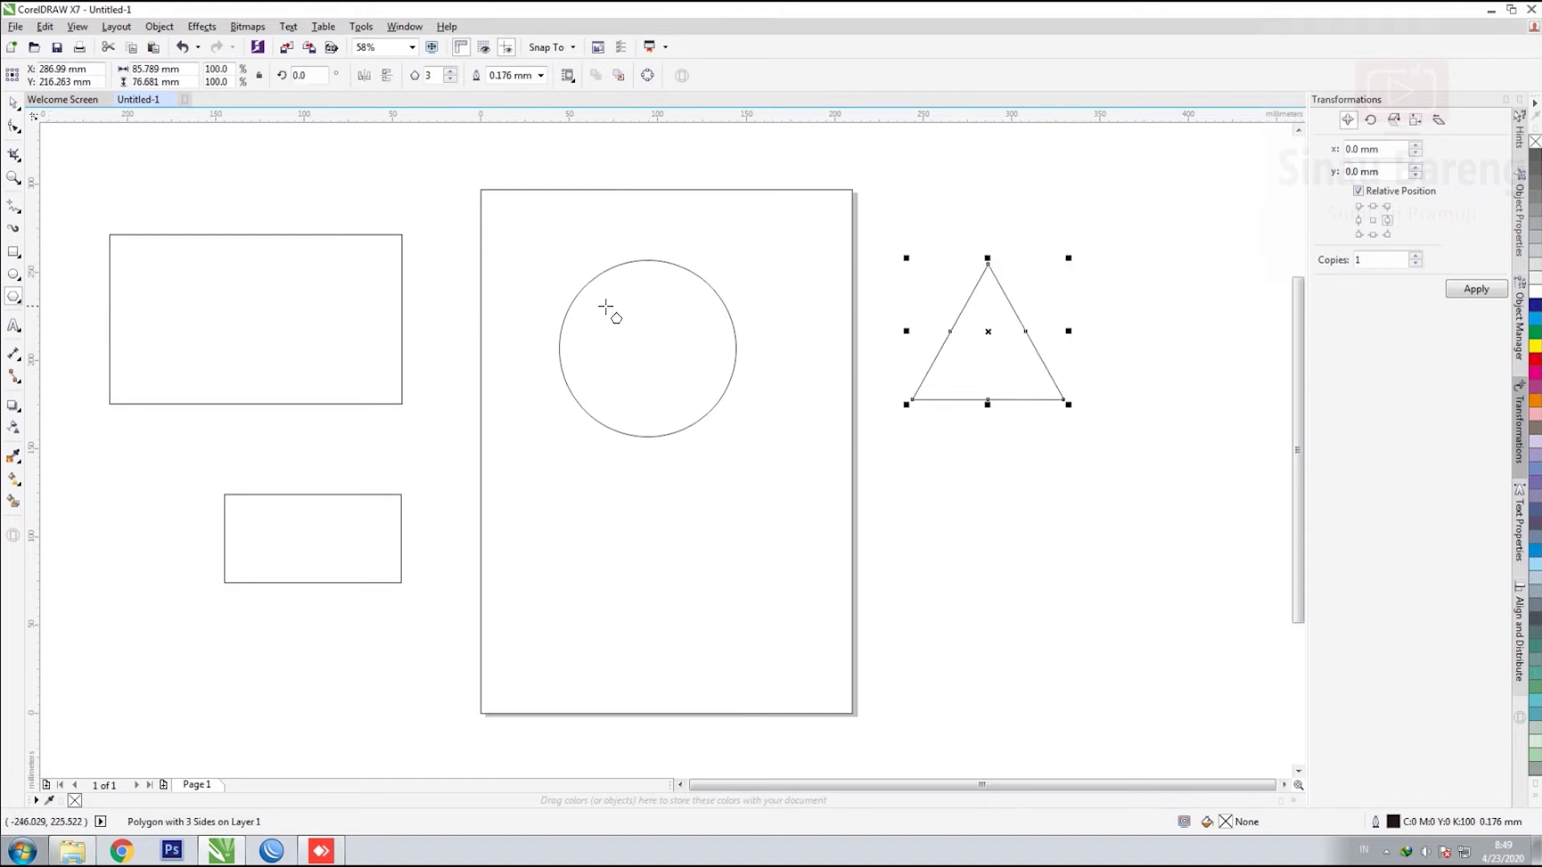
Draw a five-point star about 118 by 106 mm on the page below the circle with the Star tool.
{"action": "left_click", "coordinate": [15, 300]}
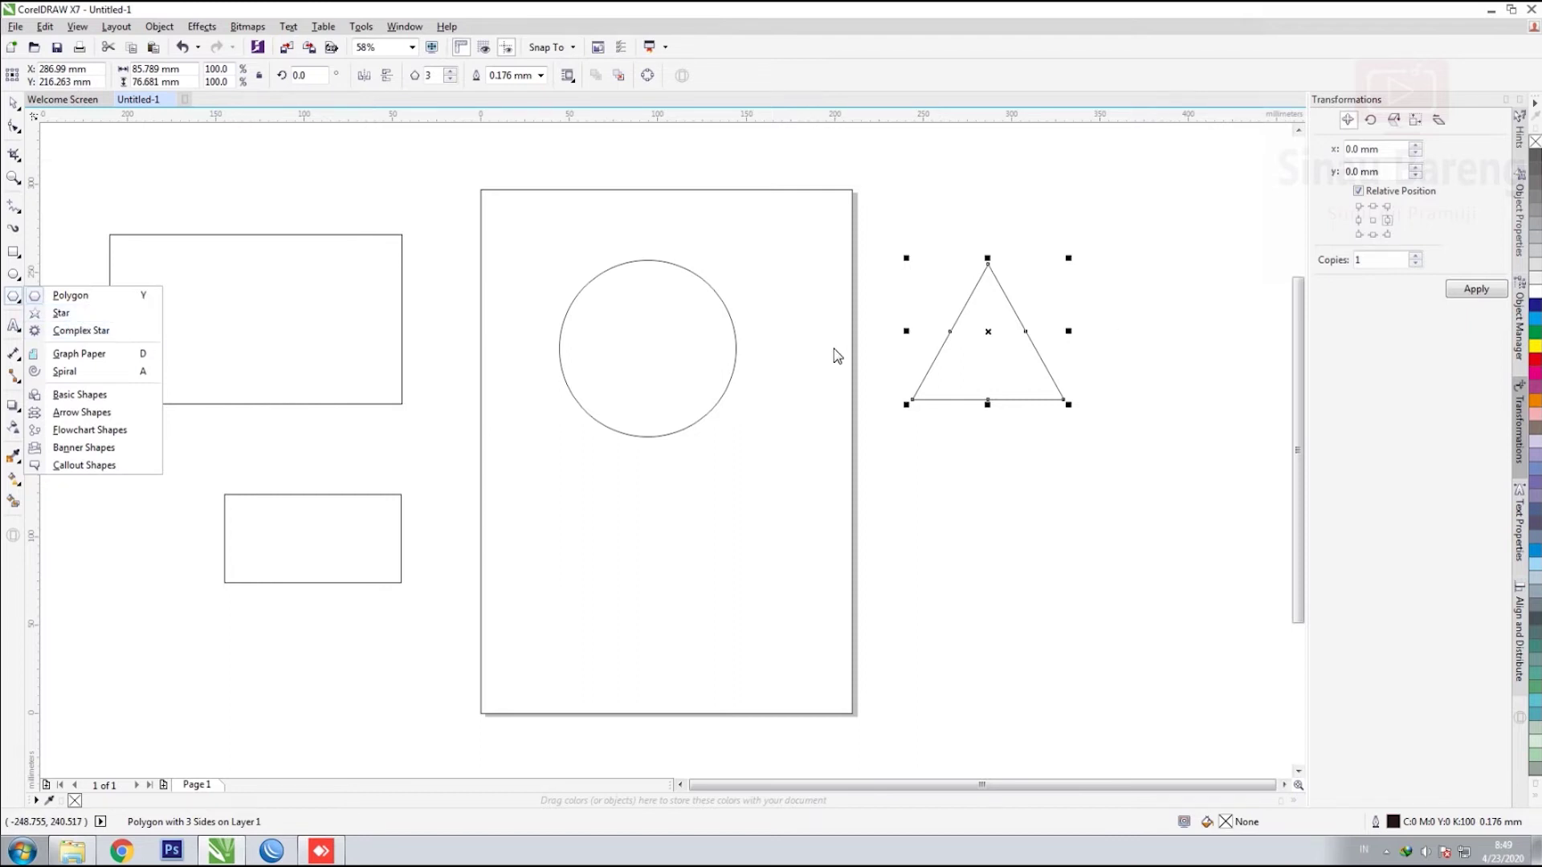
{"action": "left_click", "coordinate": [63, 317]}
{"action": "left_click_drag", "start_coordinate": [533, 447], "coordinate": [741, 644]}
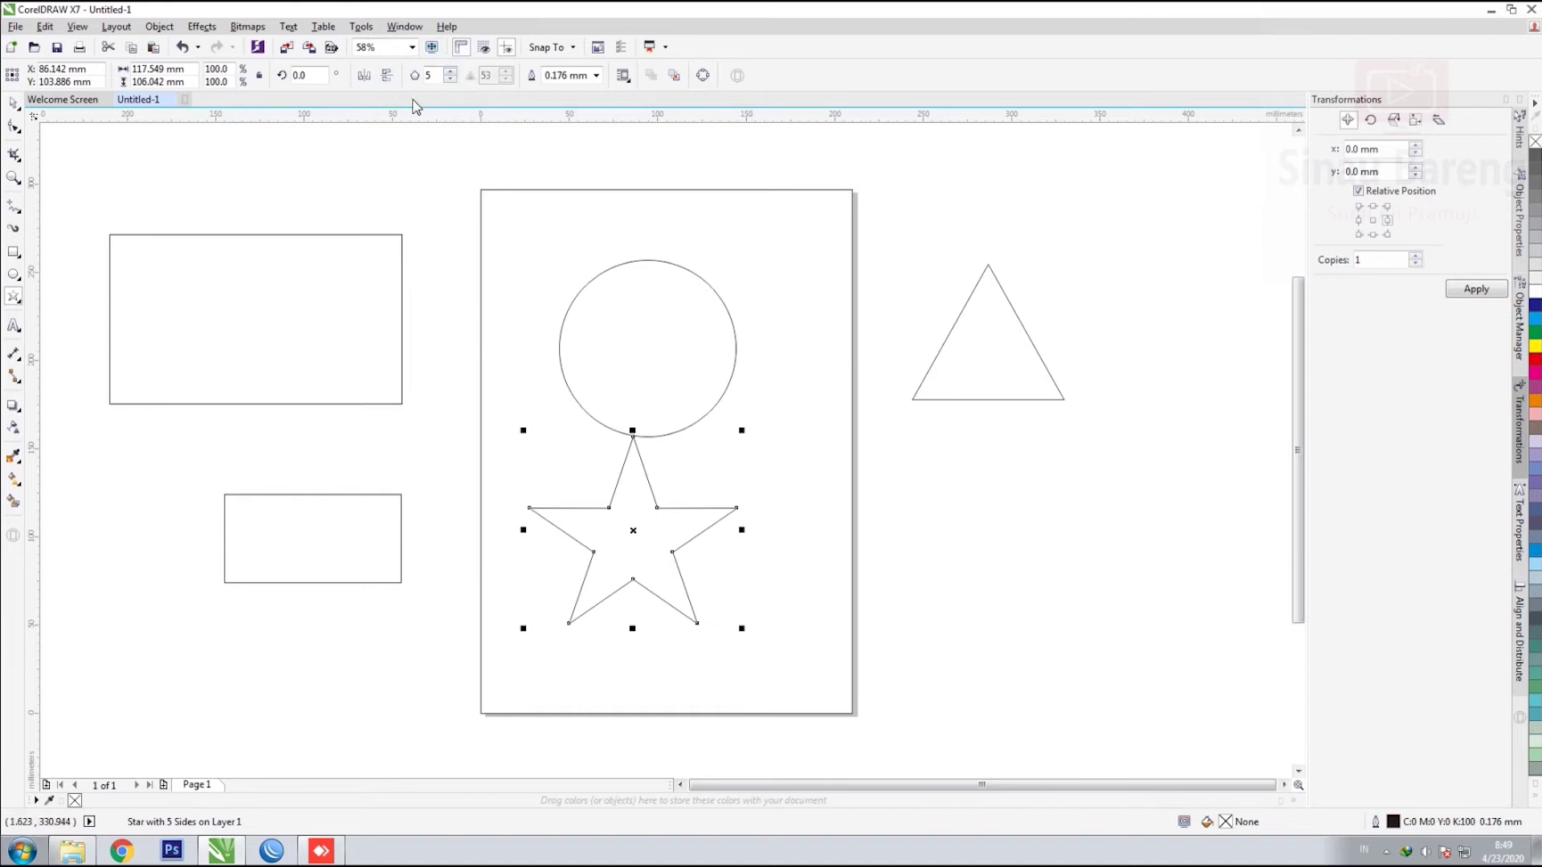
Set the star's number of points to 12.
{"action": "left_click", "coordinate": [451, 71]}
{"action": "left_click", "coordinate": [451, 72]}
{"action": "left_click", "coordinate": [451, 74]}
{"action": "left_click", "coordinate": [451, 74]}
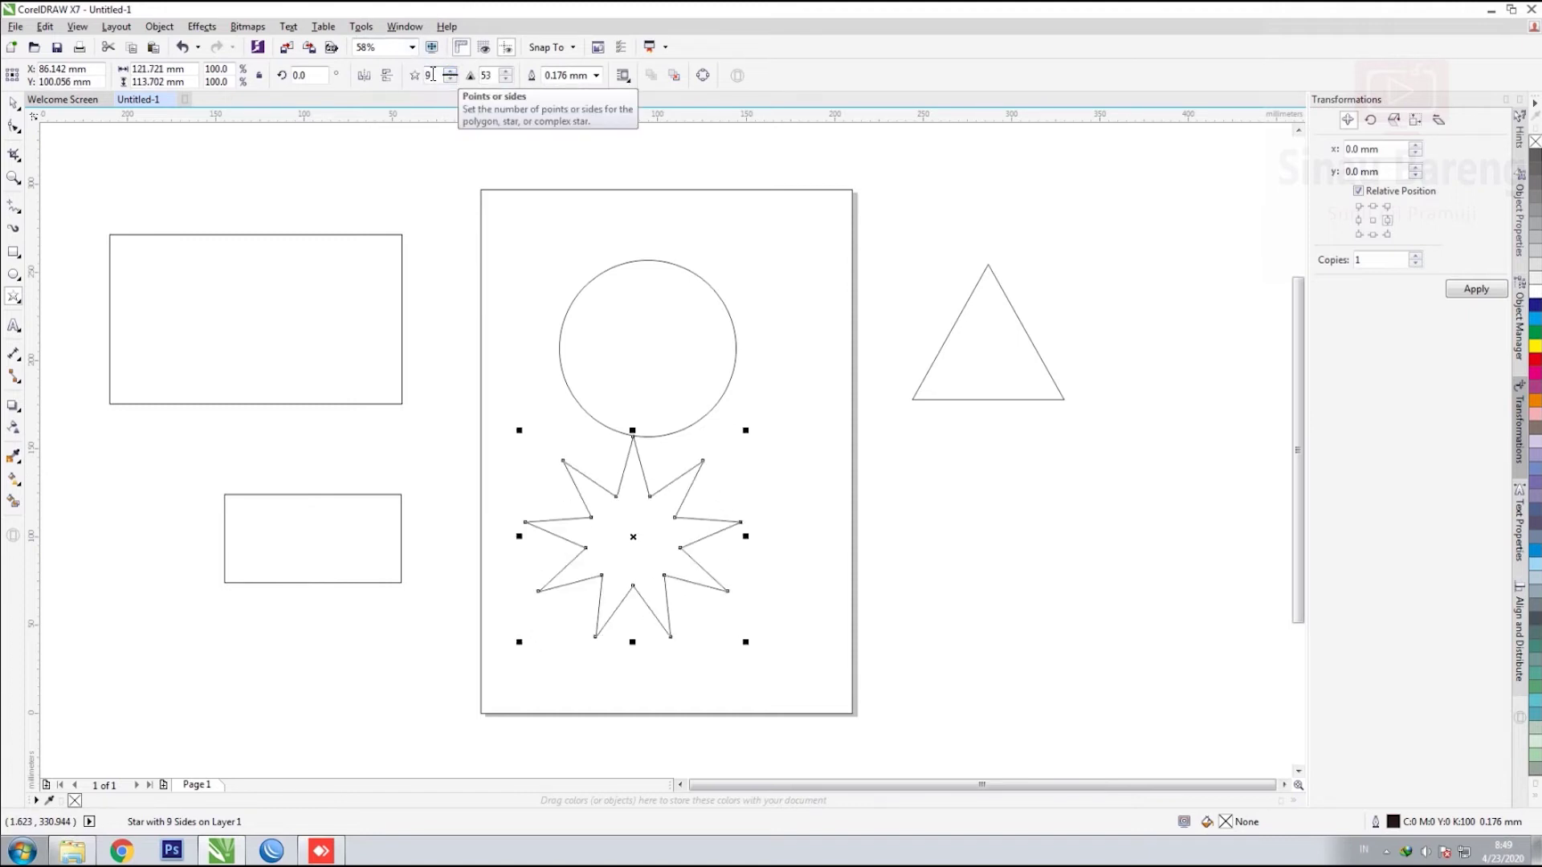
{"action": "double_click", "coordinate": [432, 74]}
{"action": "type", "text": "12"}
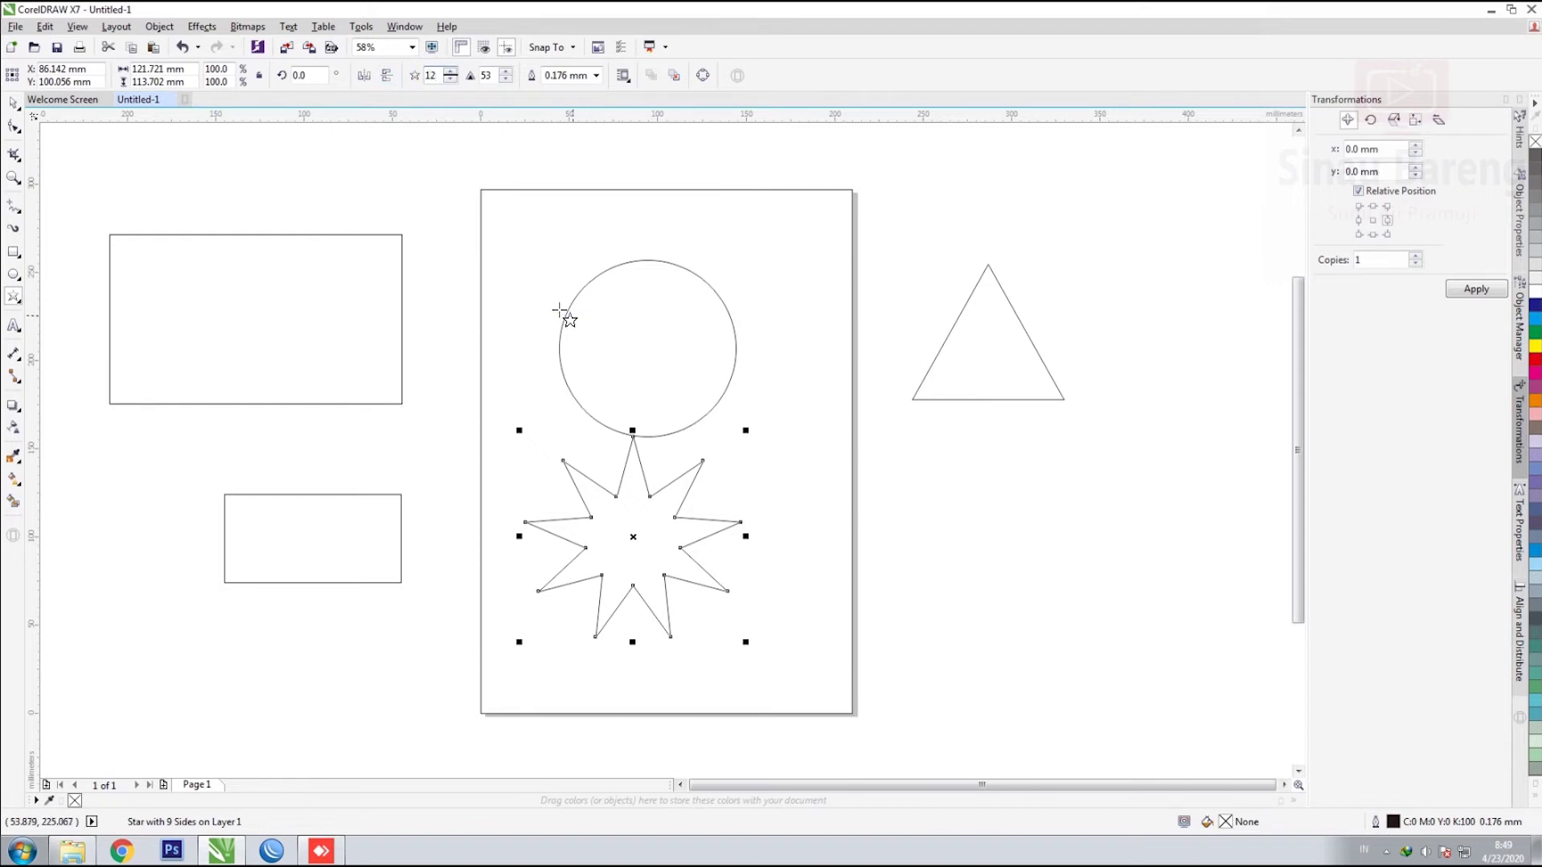
{"action": "key", "text": "Return"}
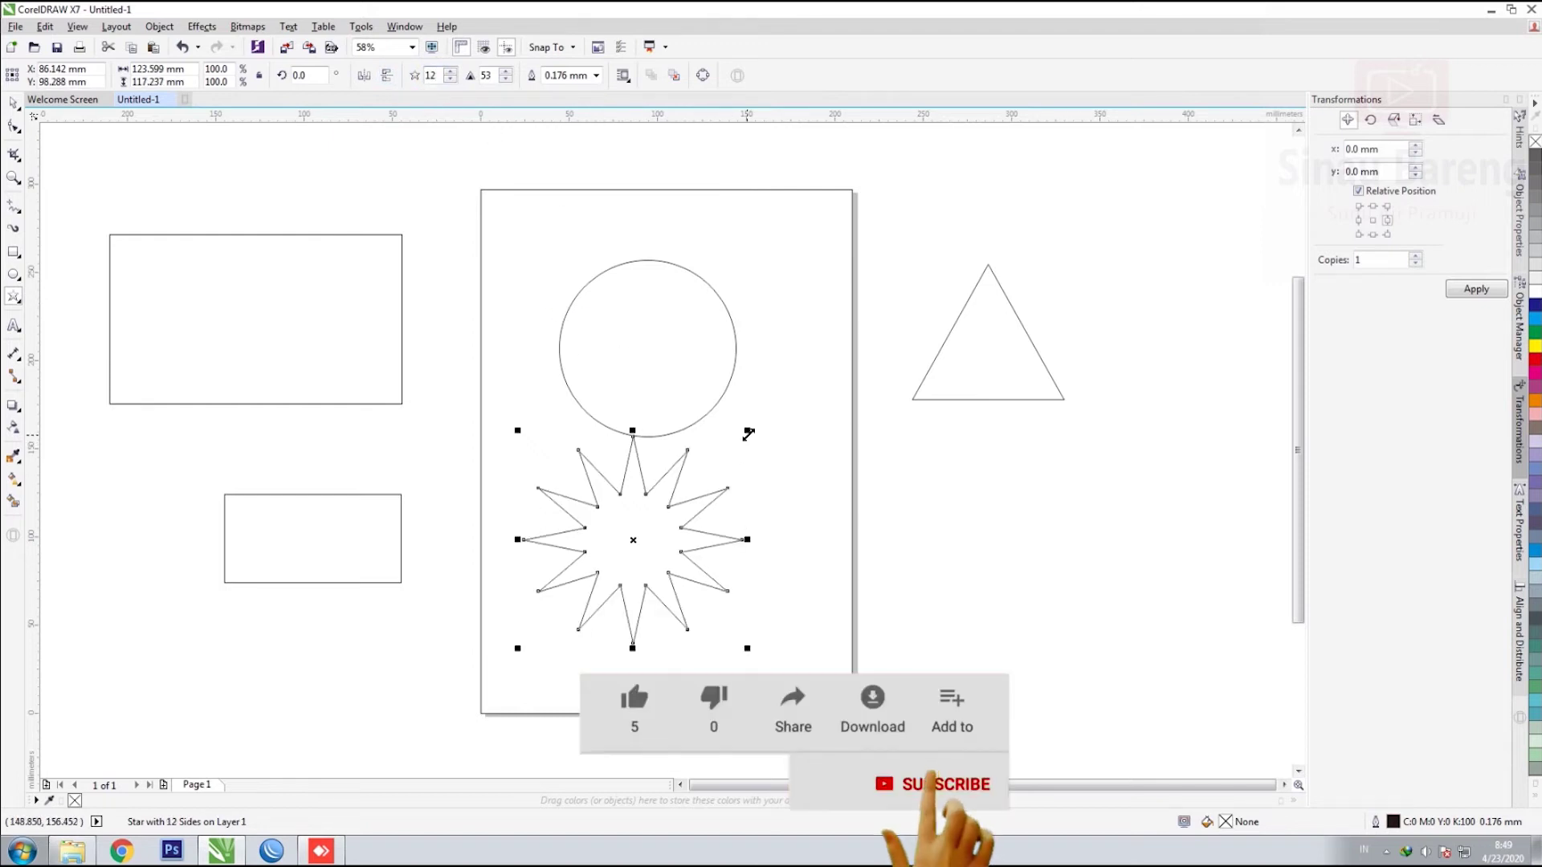
Enlarge the star to about 177 by 168 mm and move it to about X 81 mm, Y 86 mm.
{"action": "left_click_drag", "start_coordinate": [748, 434], "coordinate": [882, 341]}
{"action": "left_click", "coordinate": [13, 104]}
{"action": "left_click_drag", "start_coordinate": [680, 496], "coordinate": [623, 562]}
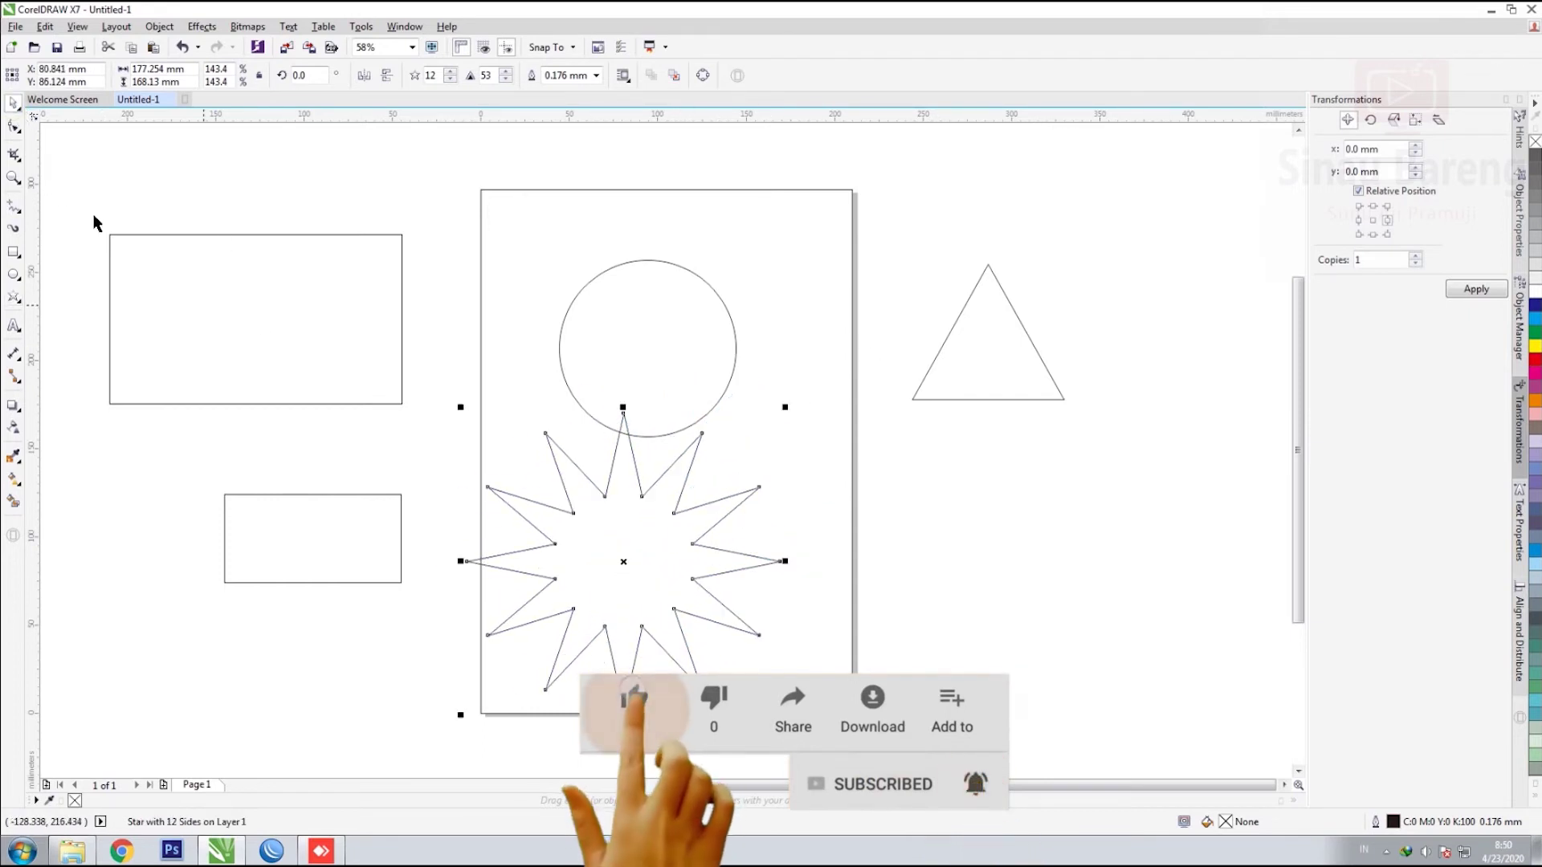
Pull the star's inner nodes outward with the Shape tool, to a sharpness of about 21, making its points shallower.
{"action": "left_click", "coordinate": [13, 127]}
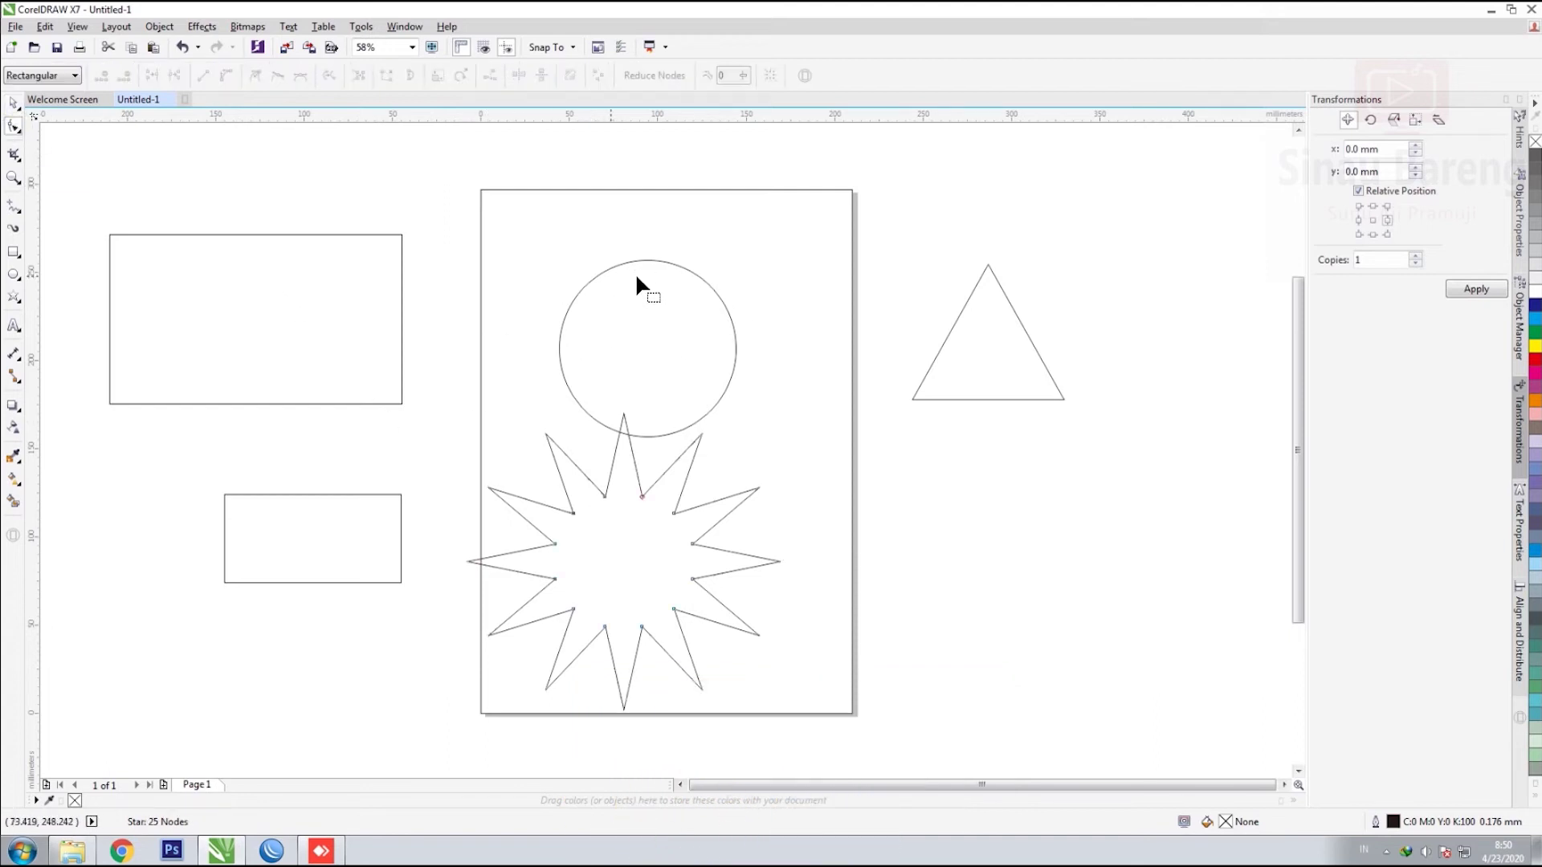
{"action": "scroll", "coordinate": [634, 533], "scroll_direction": "up", "scroll_amount": 2}
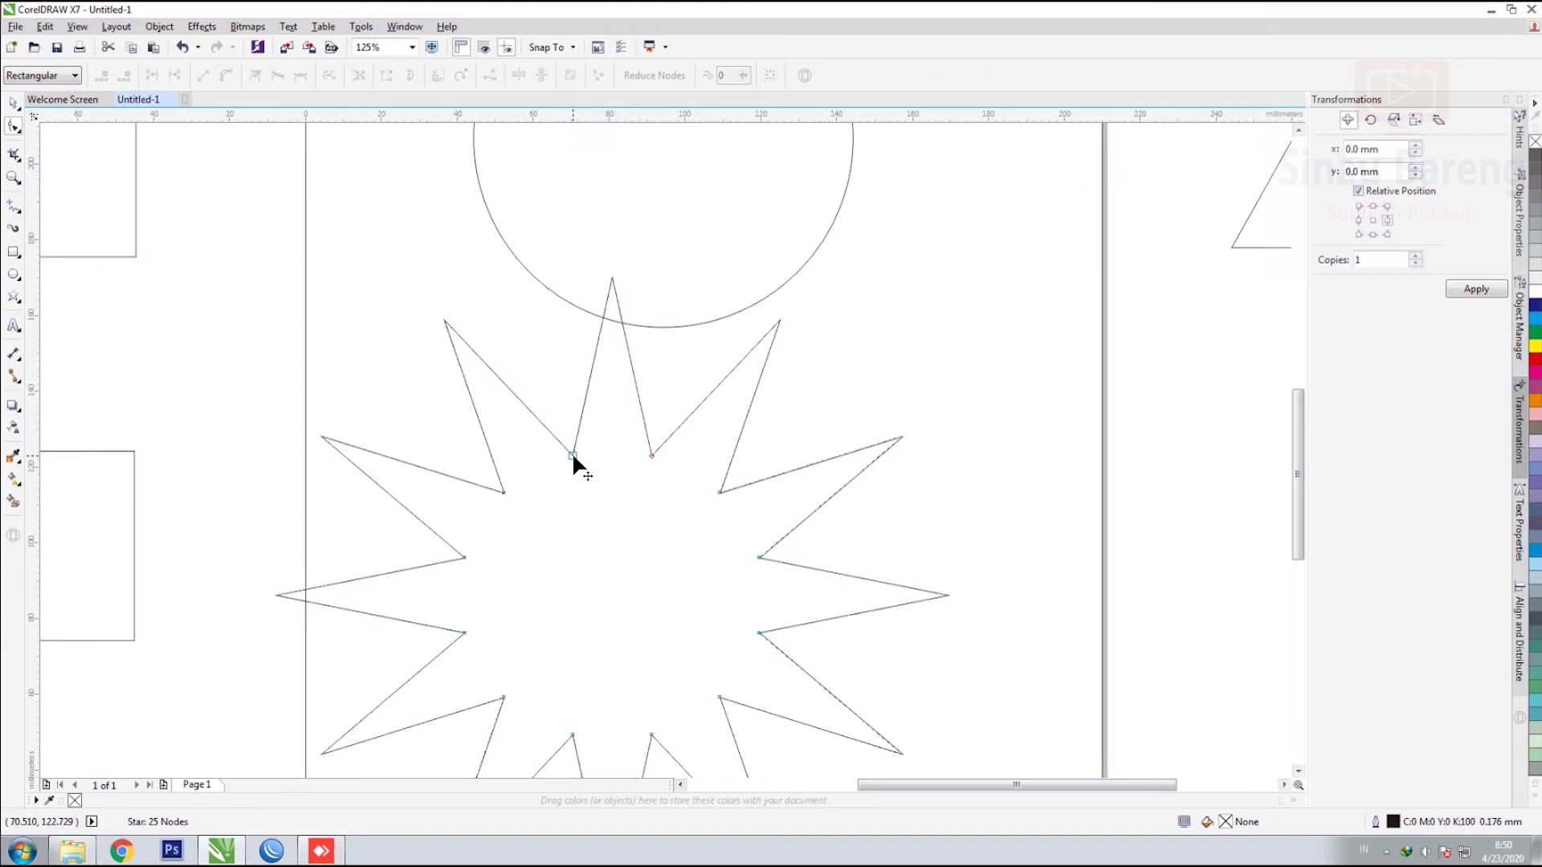
{"action": "left_click_drag", "start_coordinate": [573, 454], "coordinate": [571, 353]}
{"action": "scroll", "coordinate": [570, 348], "scroll_direction": "down", "scroll_amount": 5}
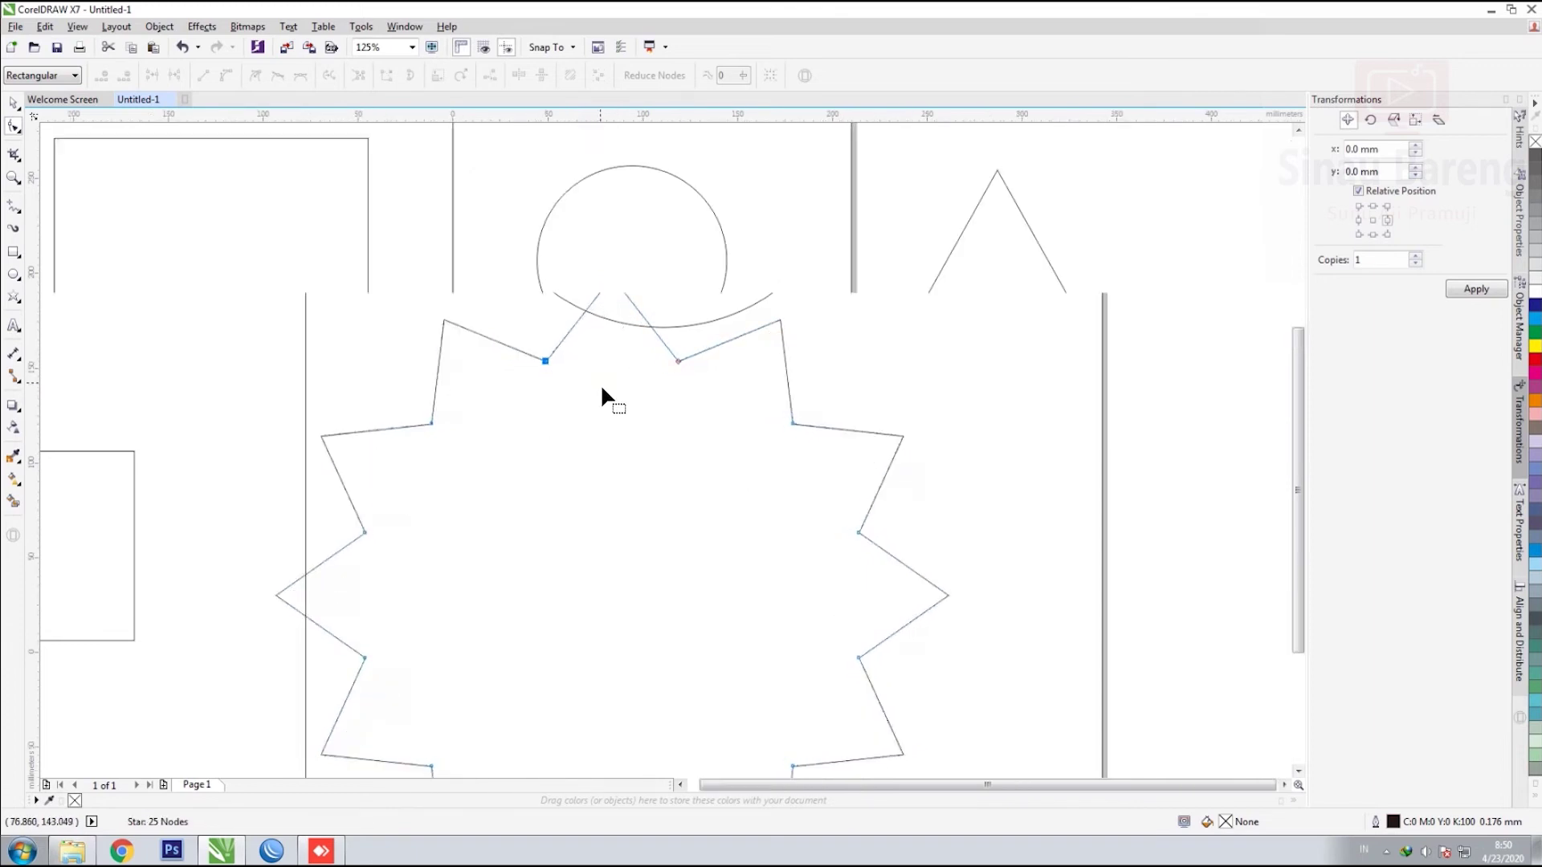
Move the star off the page to about X -137 mm, Y -56 mm, and shift the circle to about X 114 mm, Y 192 mm.
{"action": "key", "text": "space"}
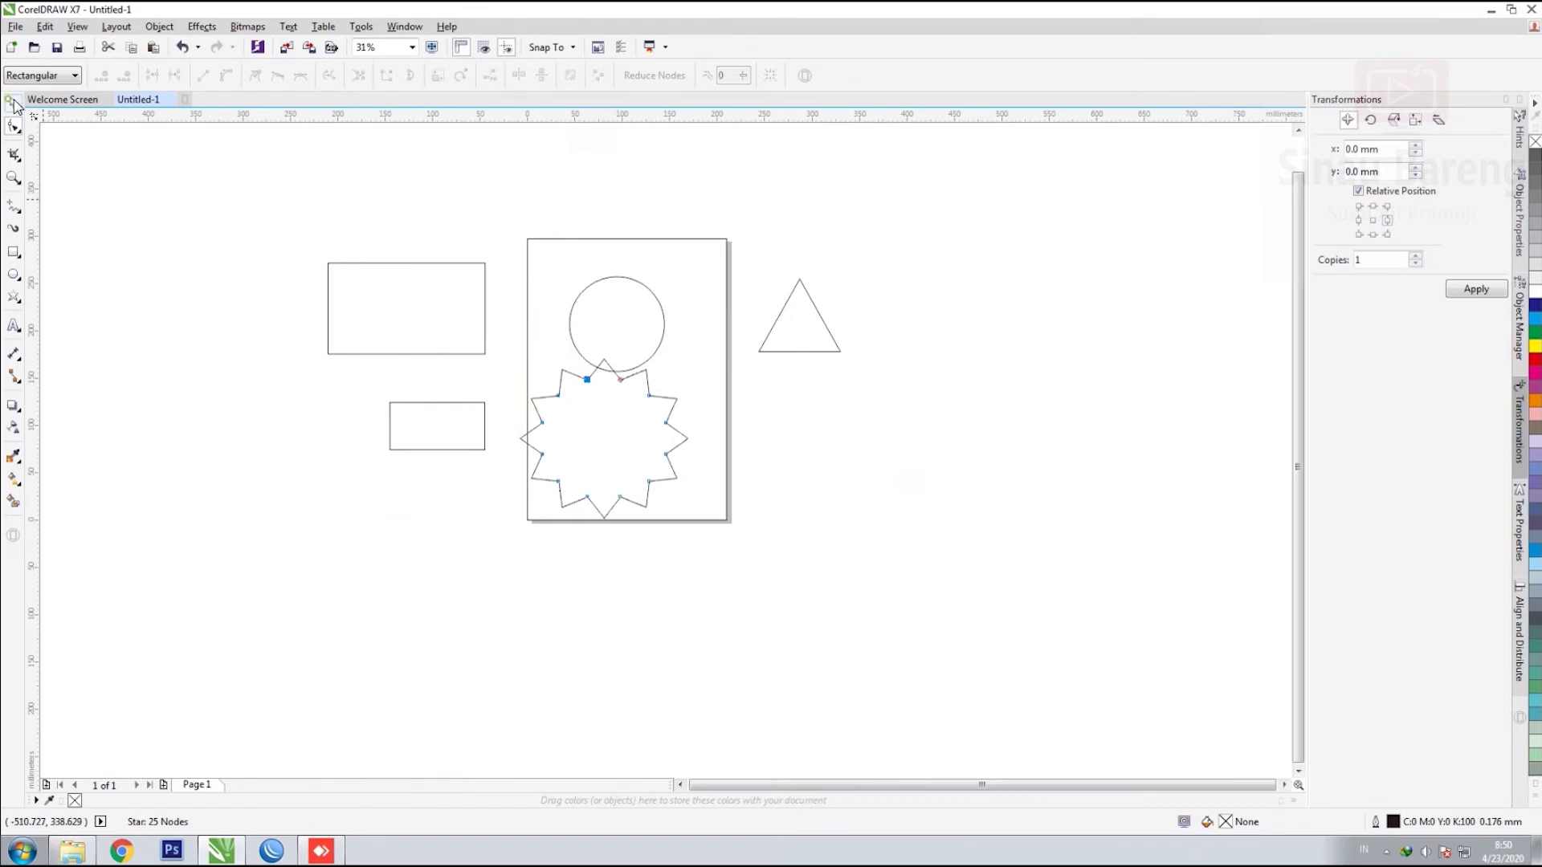
{"action": "left_click_drag", "start_coordinate": [613, 430], "coordinate": [653, 454]}
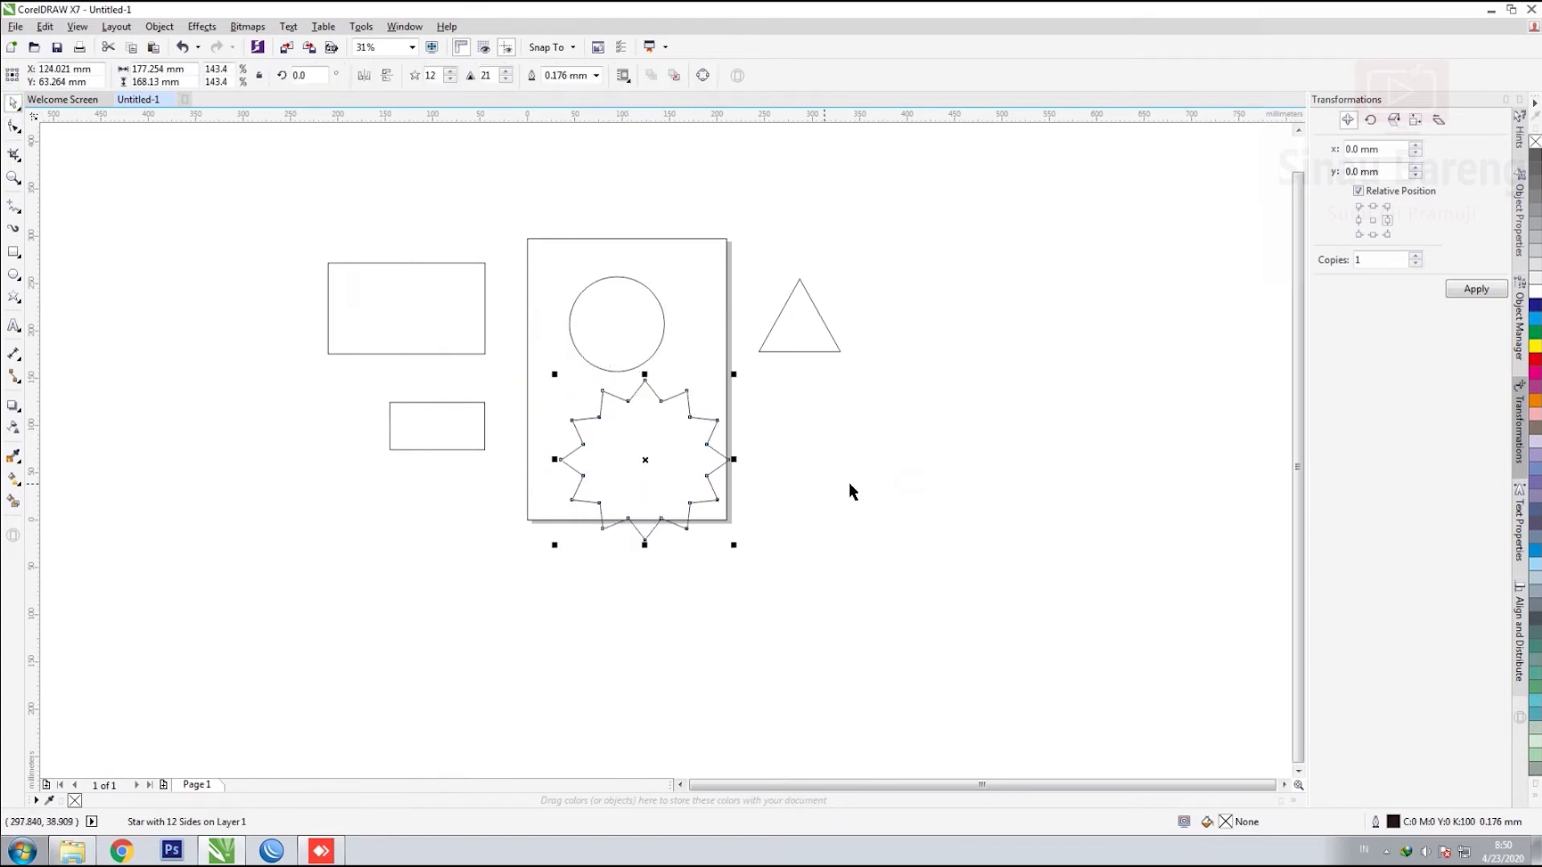
{"action": "left_click", "coordinate": [850, 484]}
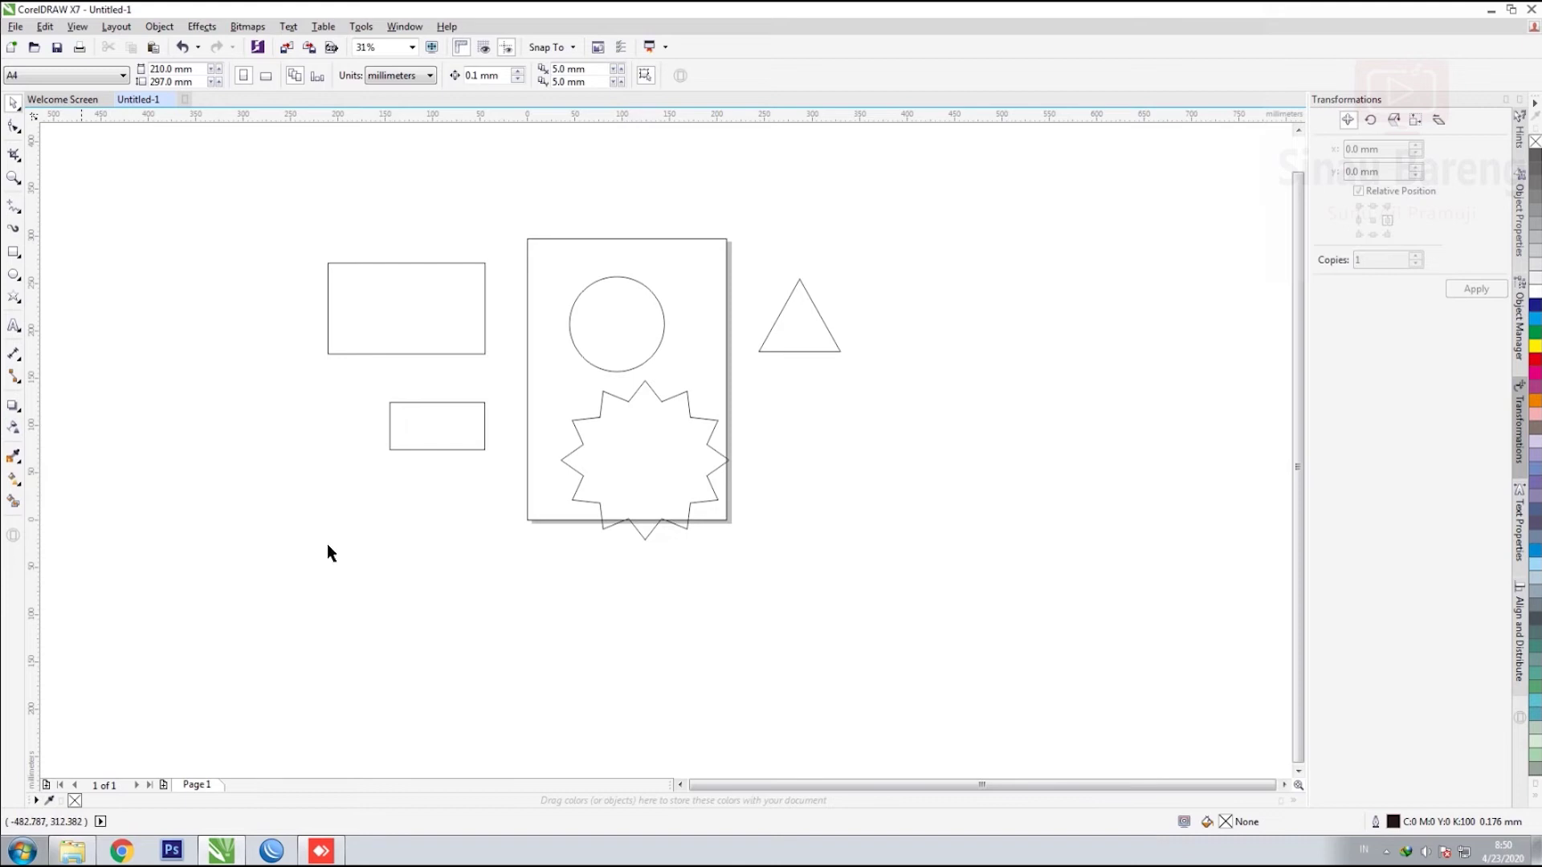
{"action": "left_click", "coordinate": [925, 459]}
{"action": "left_click_drag", "start_coordinate": [649, 474], "coordinate": [419, 573]}
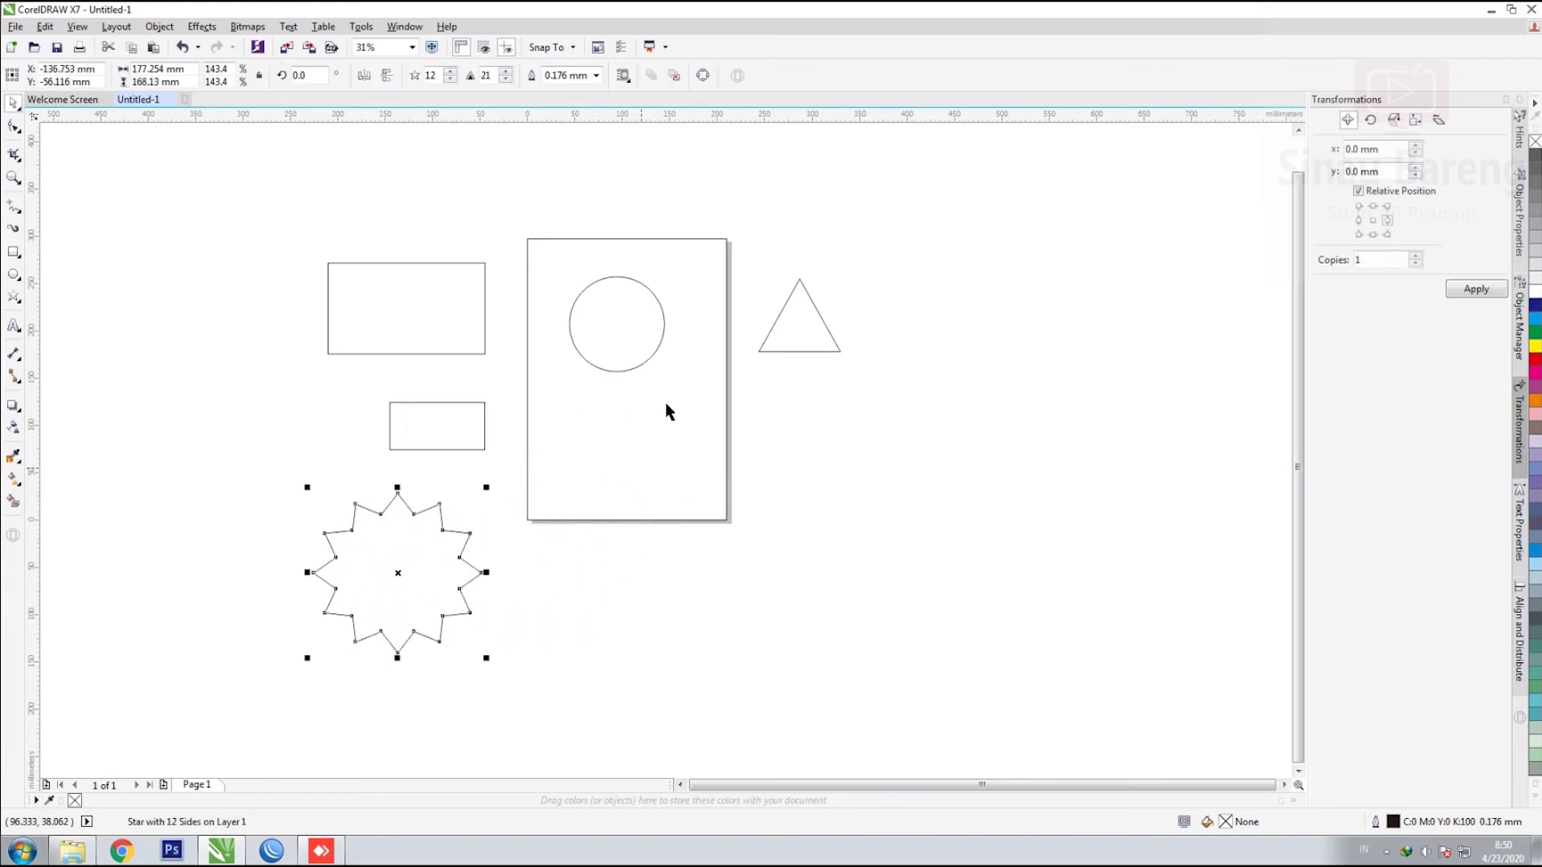
{"action": "left_click_drag", "start_coordinate": [641, 335], "coordinate": [659, 348]}
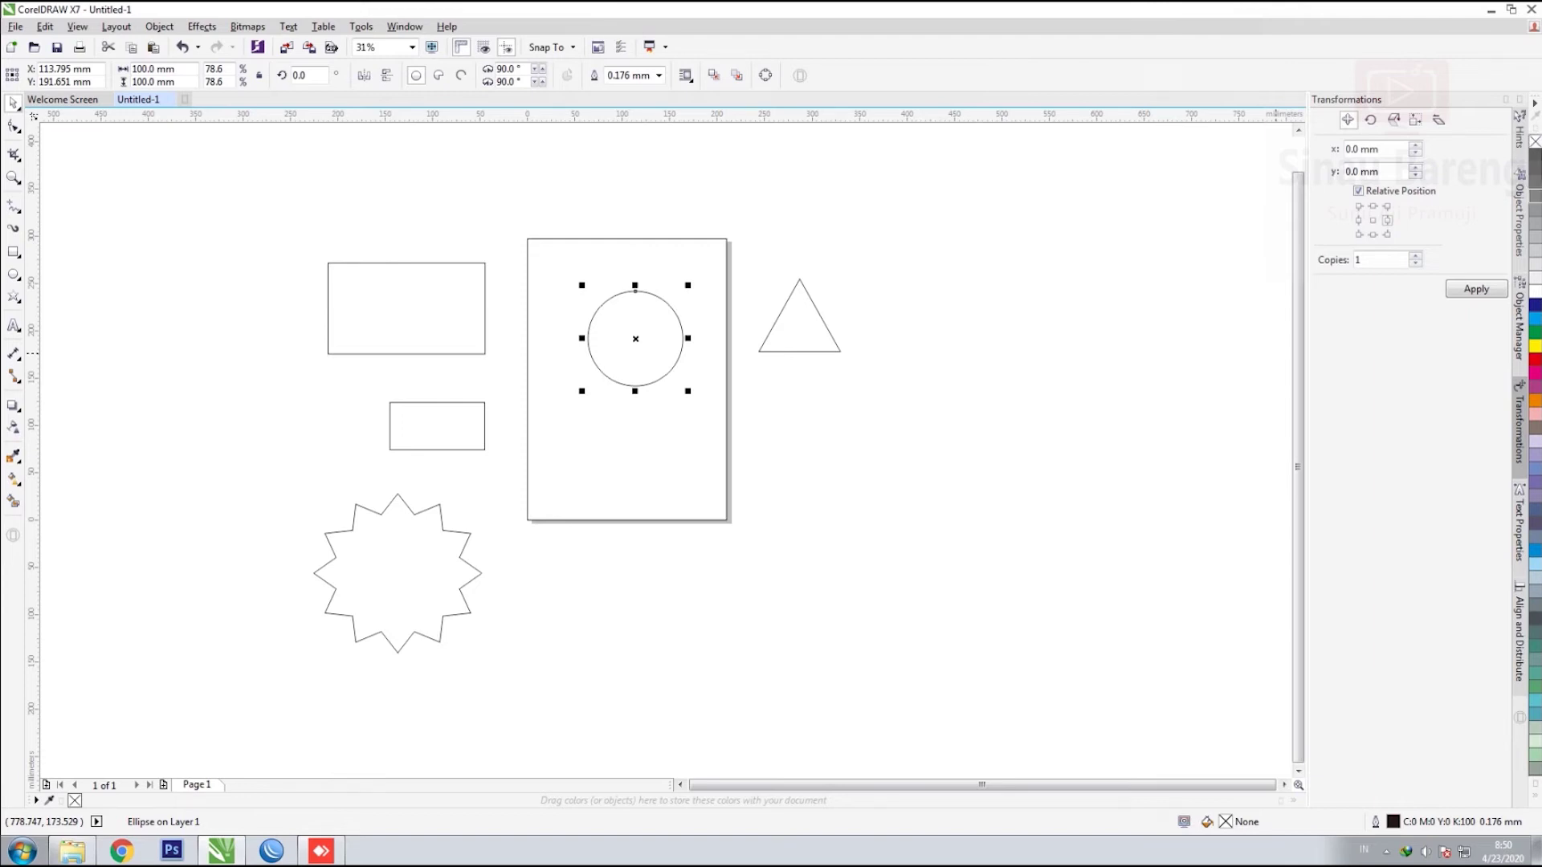
{"action": "left_click", "coordinate": [905, 442]}
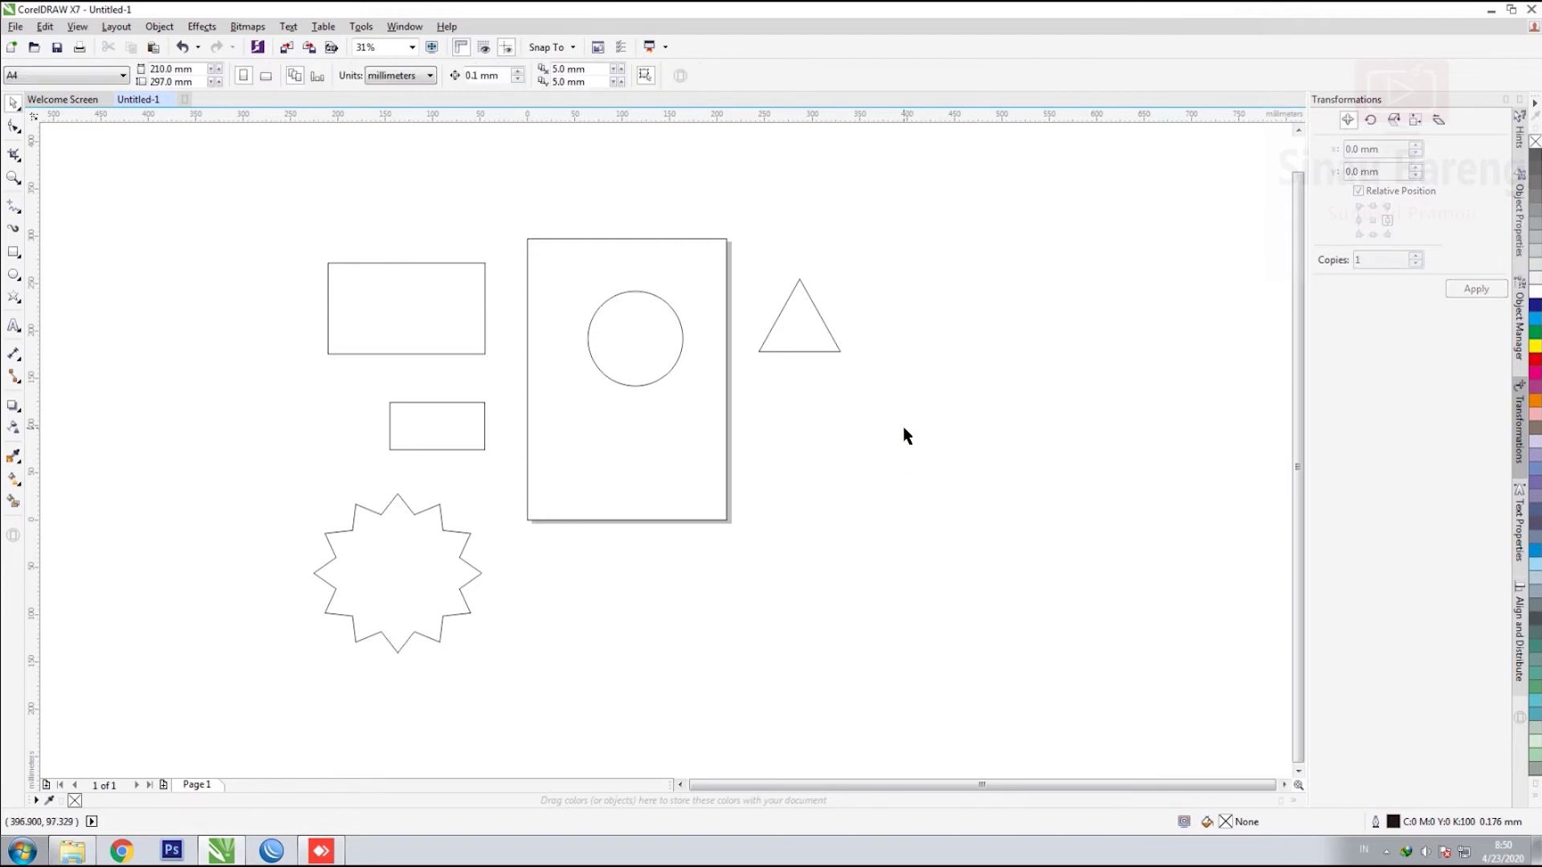
Fill the large rectangle beside the page with yellow.
{"action": "left_click", "coordinate": [381, 308]}
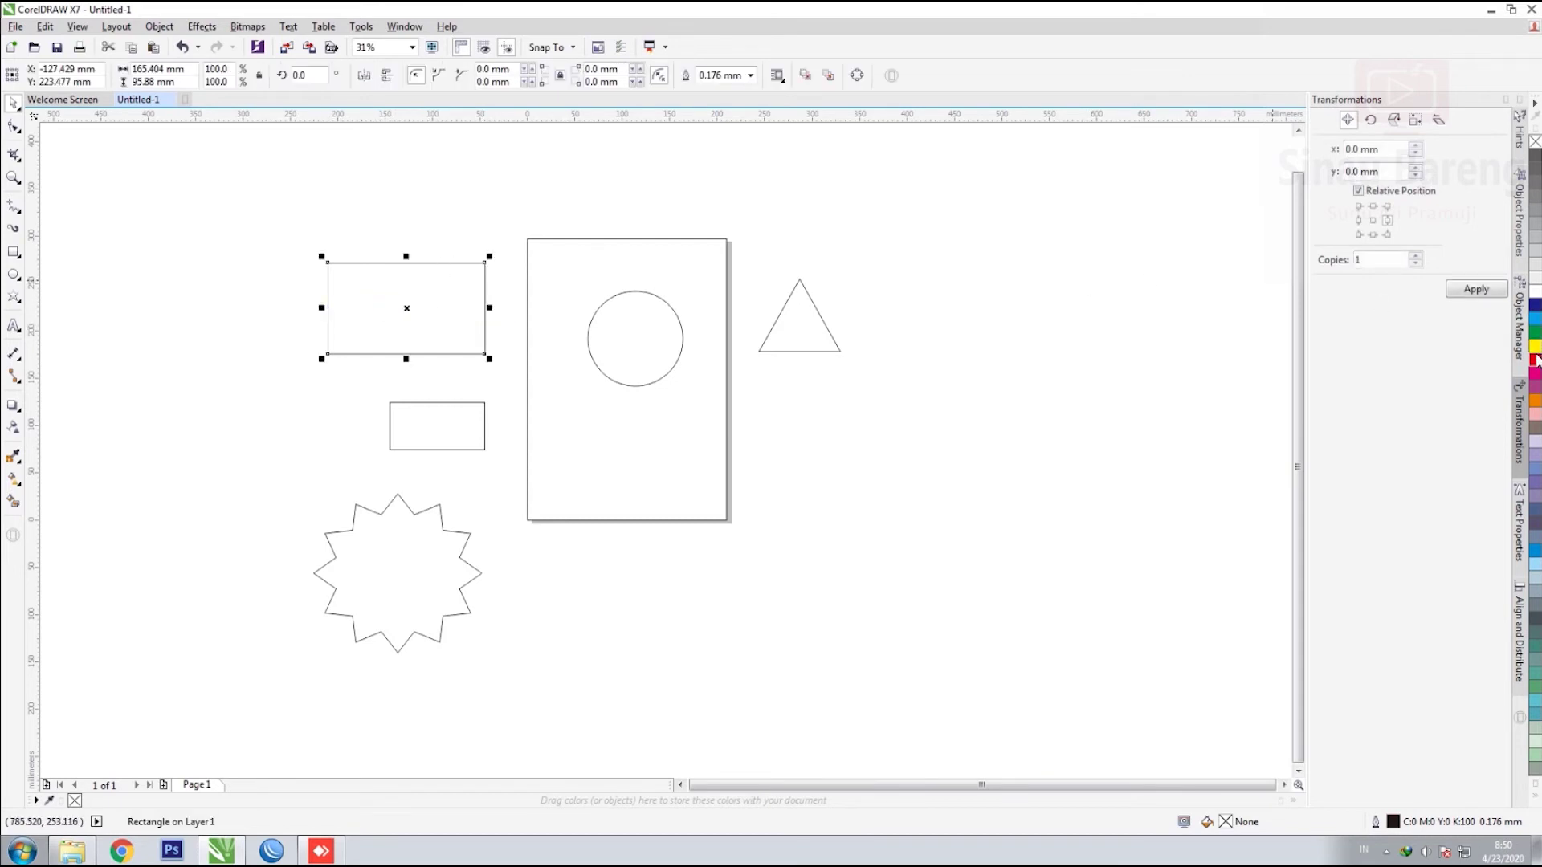
{"action": "left_click", "coordinate": [1536, 345]}
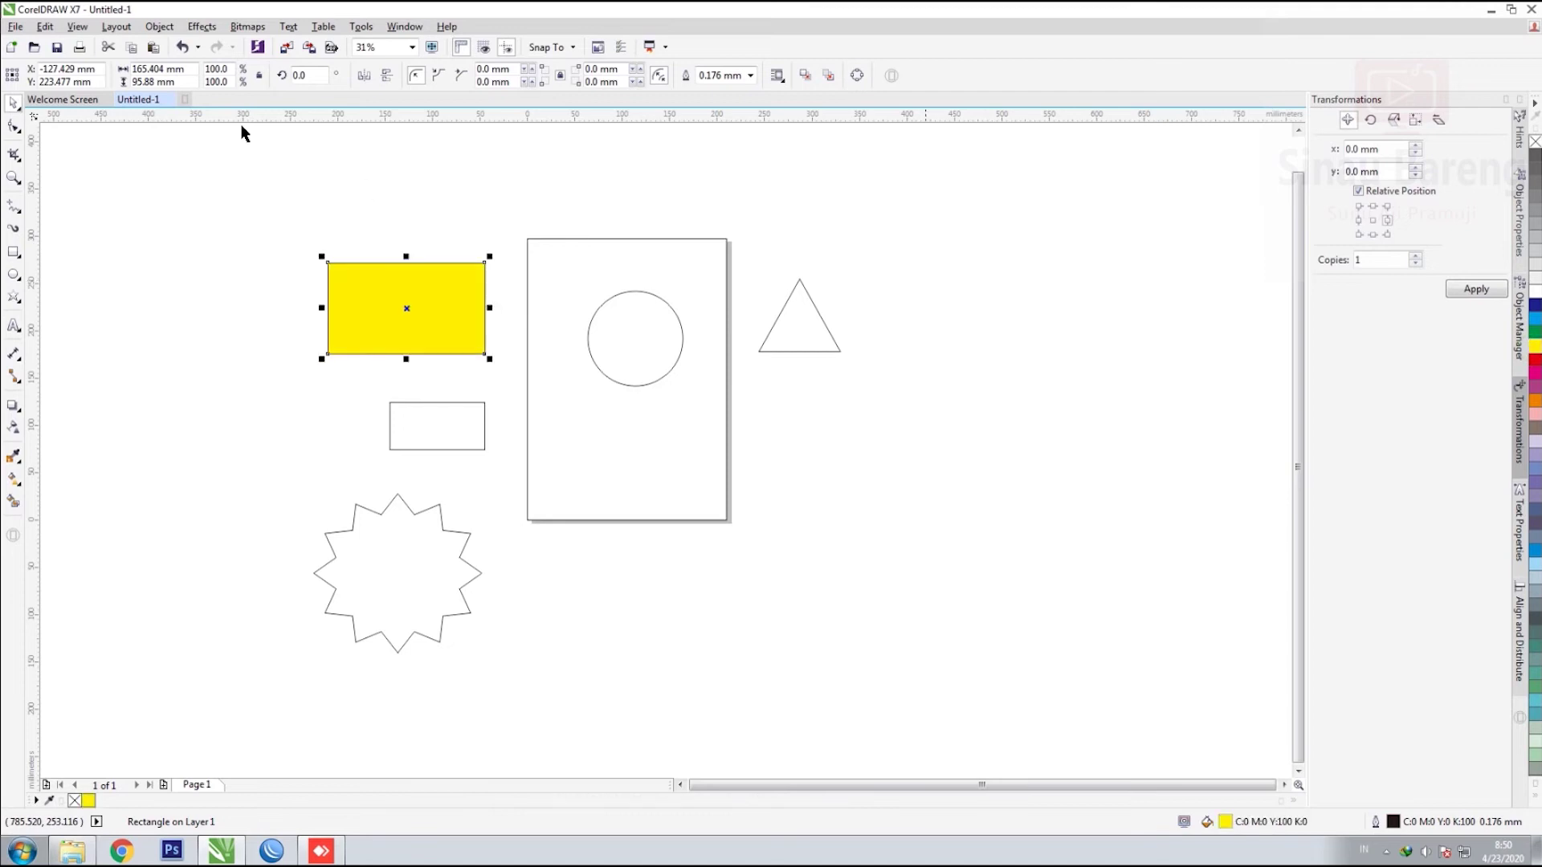
{"action": "left_click", "coordinate": [241, 172]}
Fill the circle on the page with red.
{"action": "left_click", "coordinate": [647, 363]}
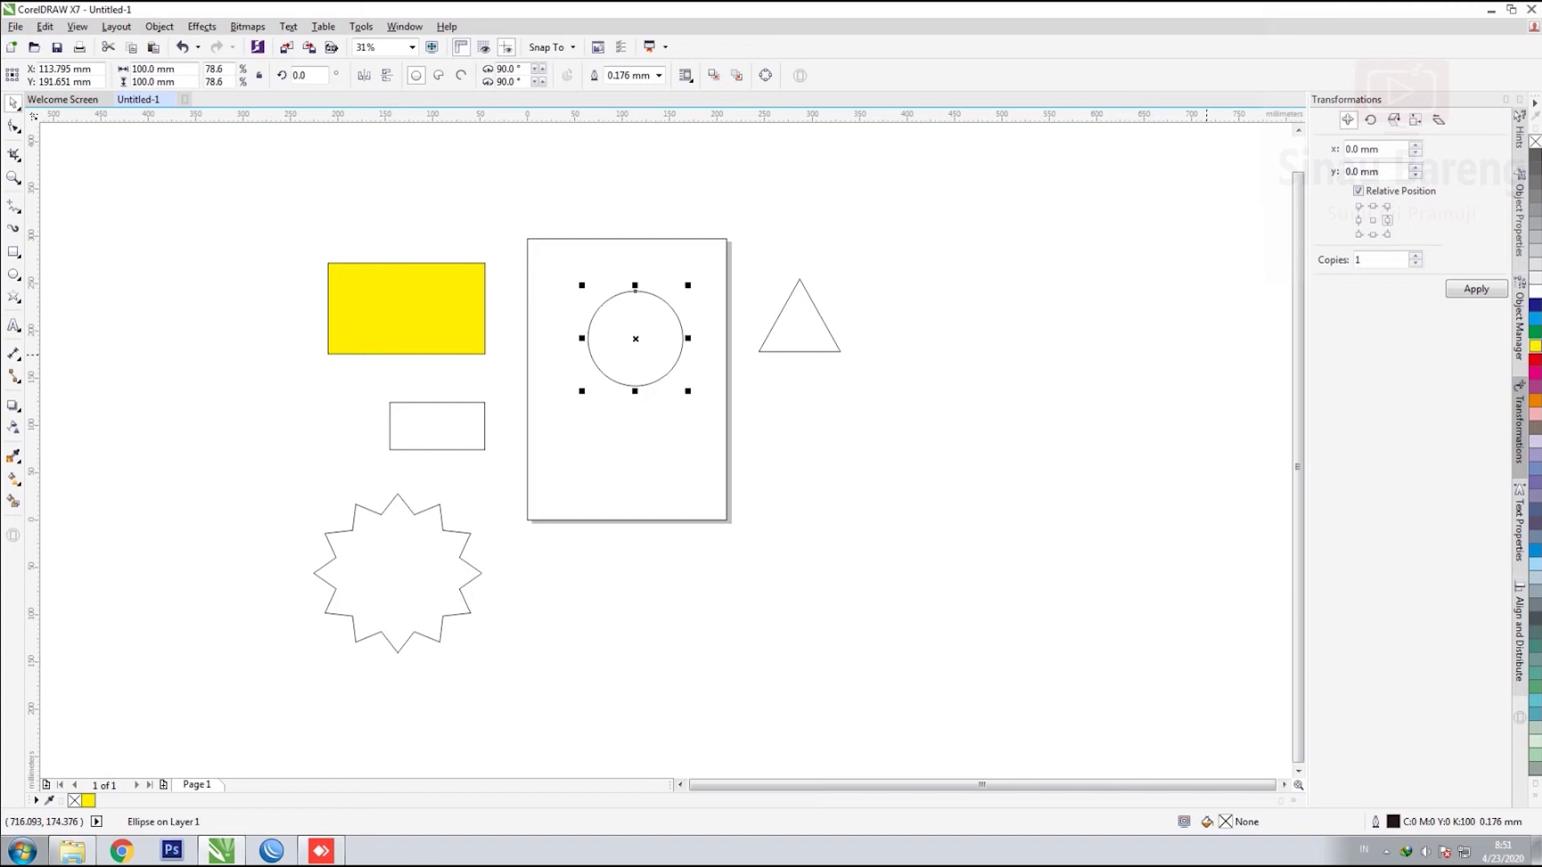
{"action": "left_click", "coordinate": [1536, 359]}
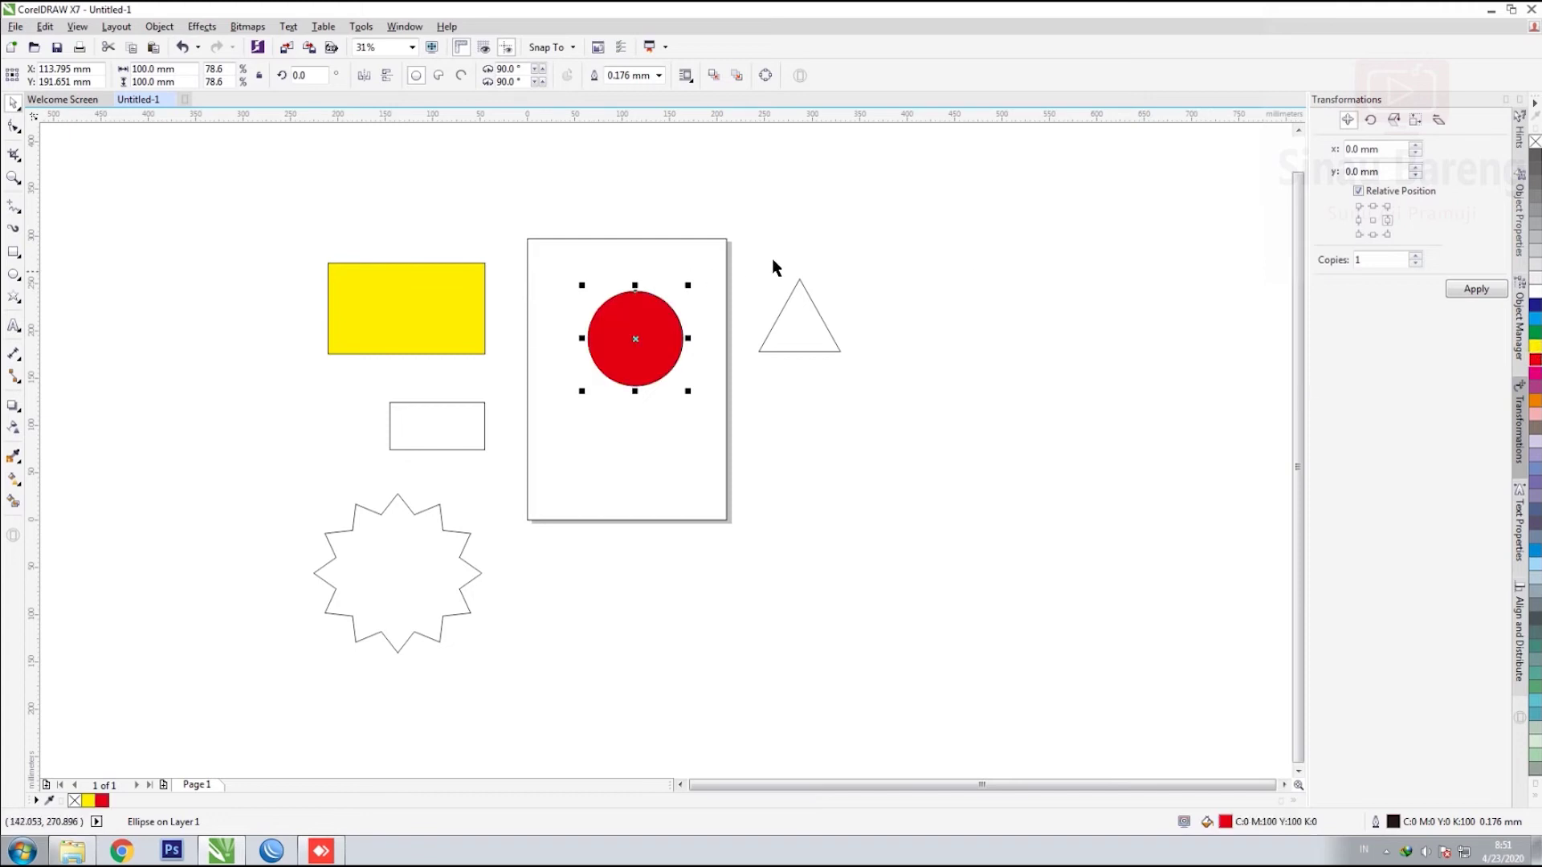
{"action": "left_click", "coordinate": [819, 237]}
Centre the red circle horizontally and vertically on the page.
{"action": "left_click", "coordinate": [633, 345]}
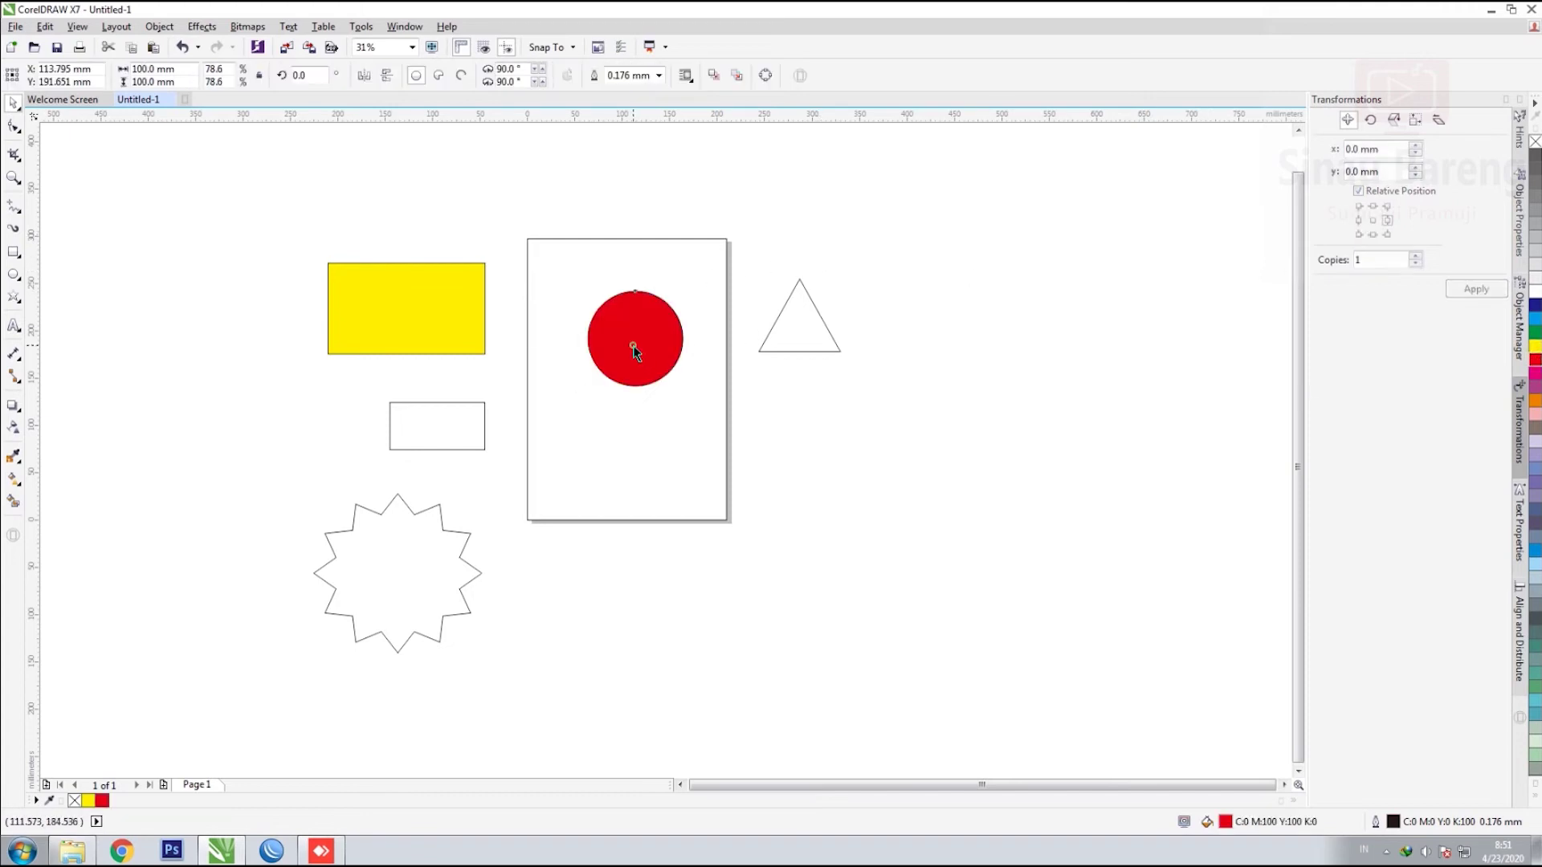
{"action": "left_click", "coordinate": [883, 401]}
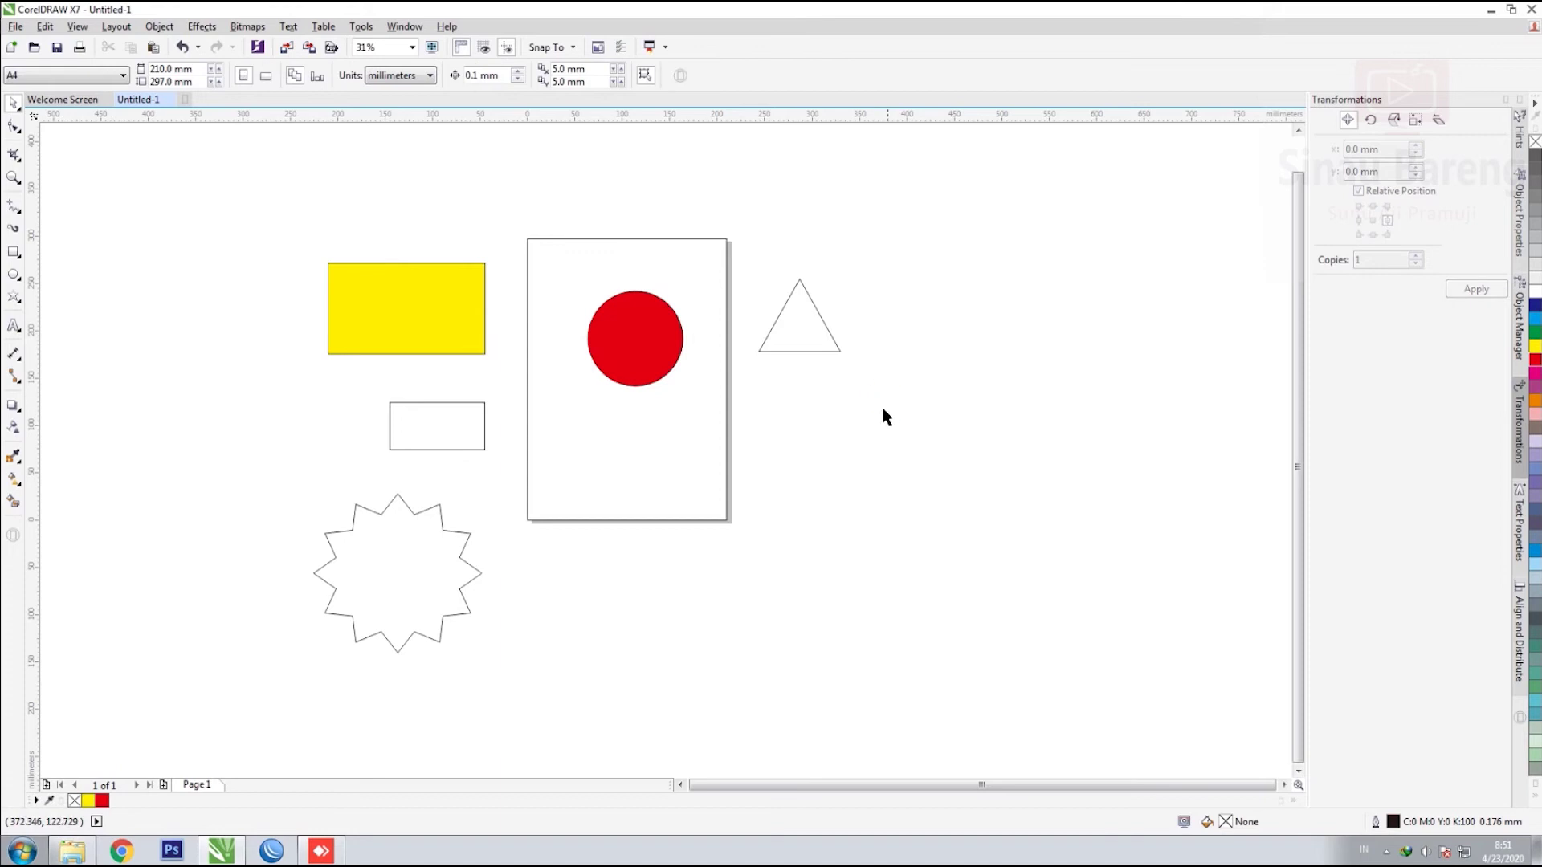
{"action": "left_click", "coordinate": [679, 350]}
{"action": "scroll", "coordinate": [680, 350], "scroll_direction": "up", "scroll_amount": 1}
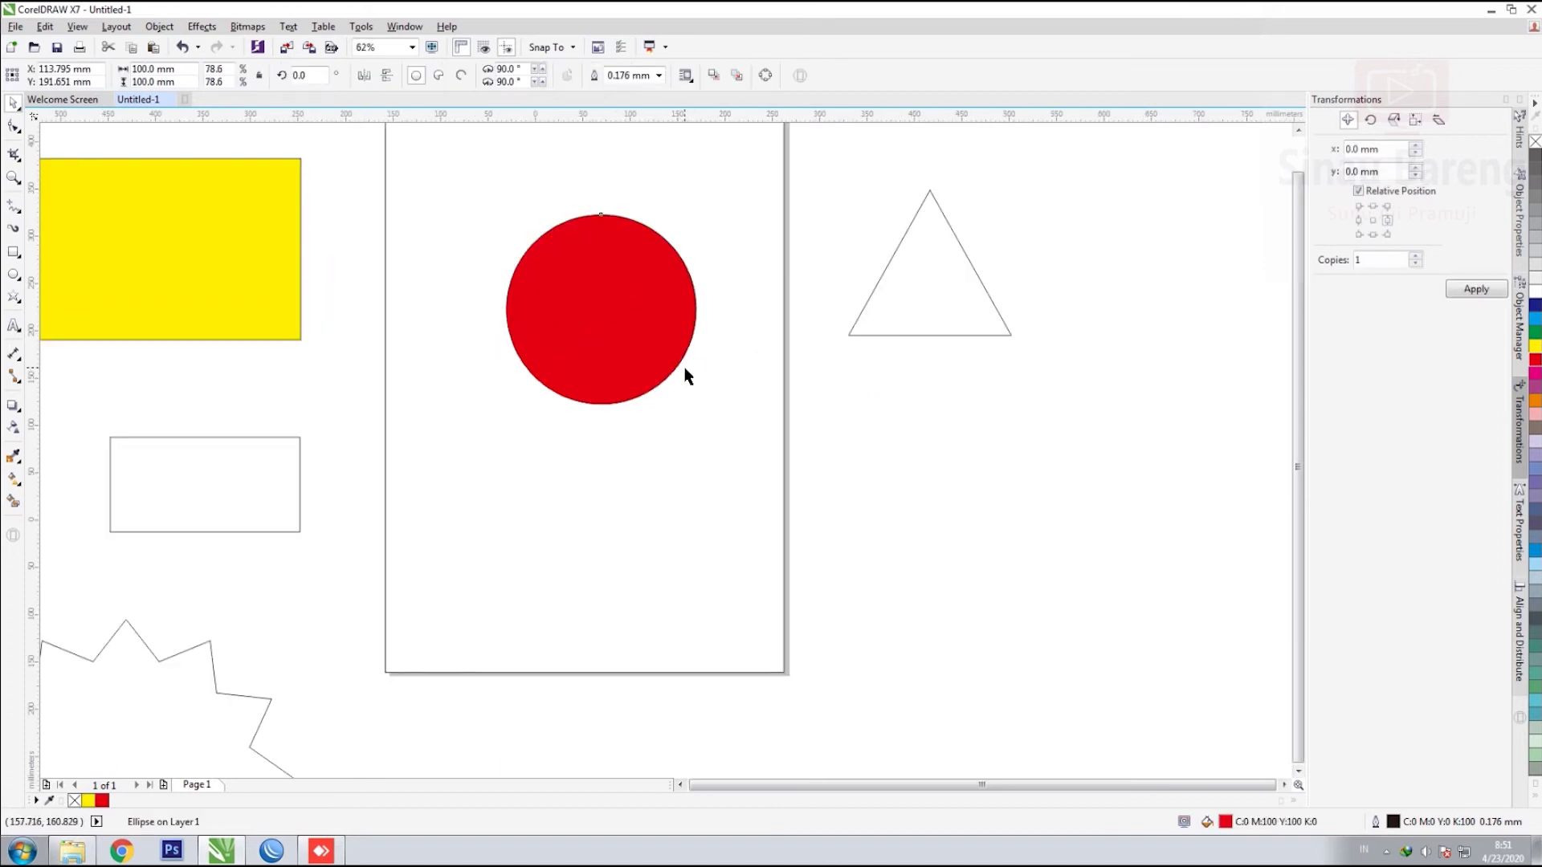
{"action": "scroll", "coordinate": [687, 375], "scroll_direction": "down", "scroll_amount": 1}
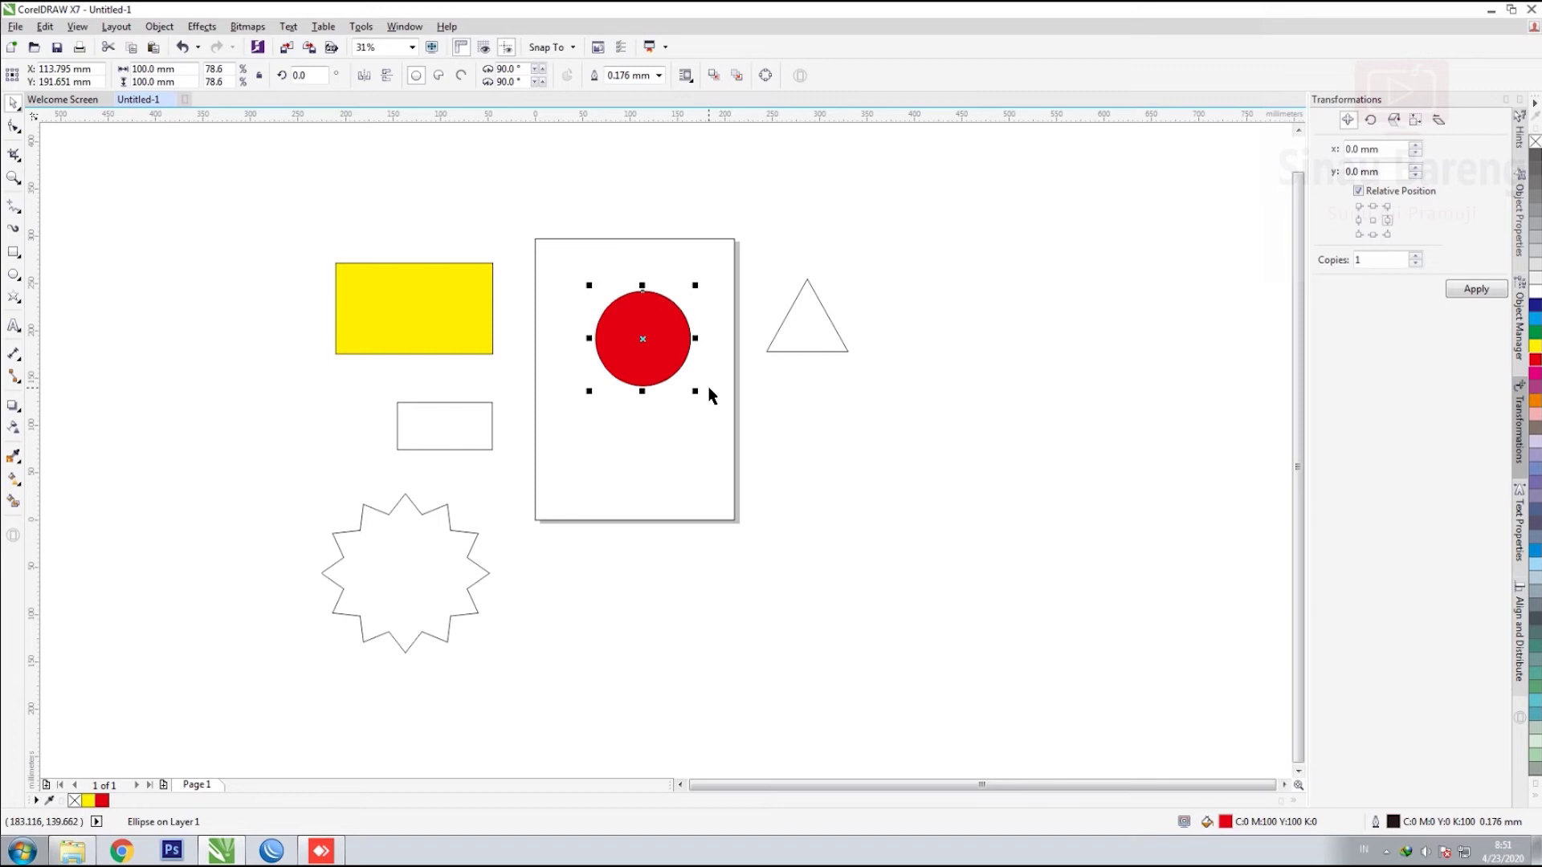
{"action": "key", "text": "p"}
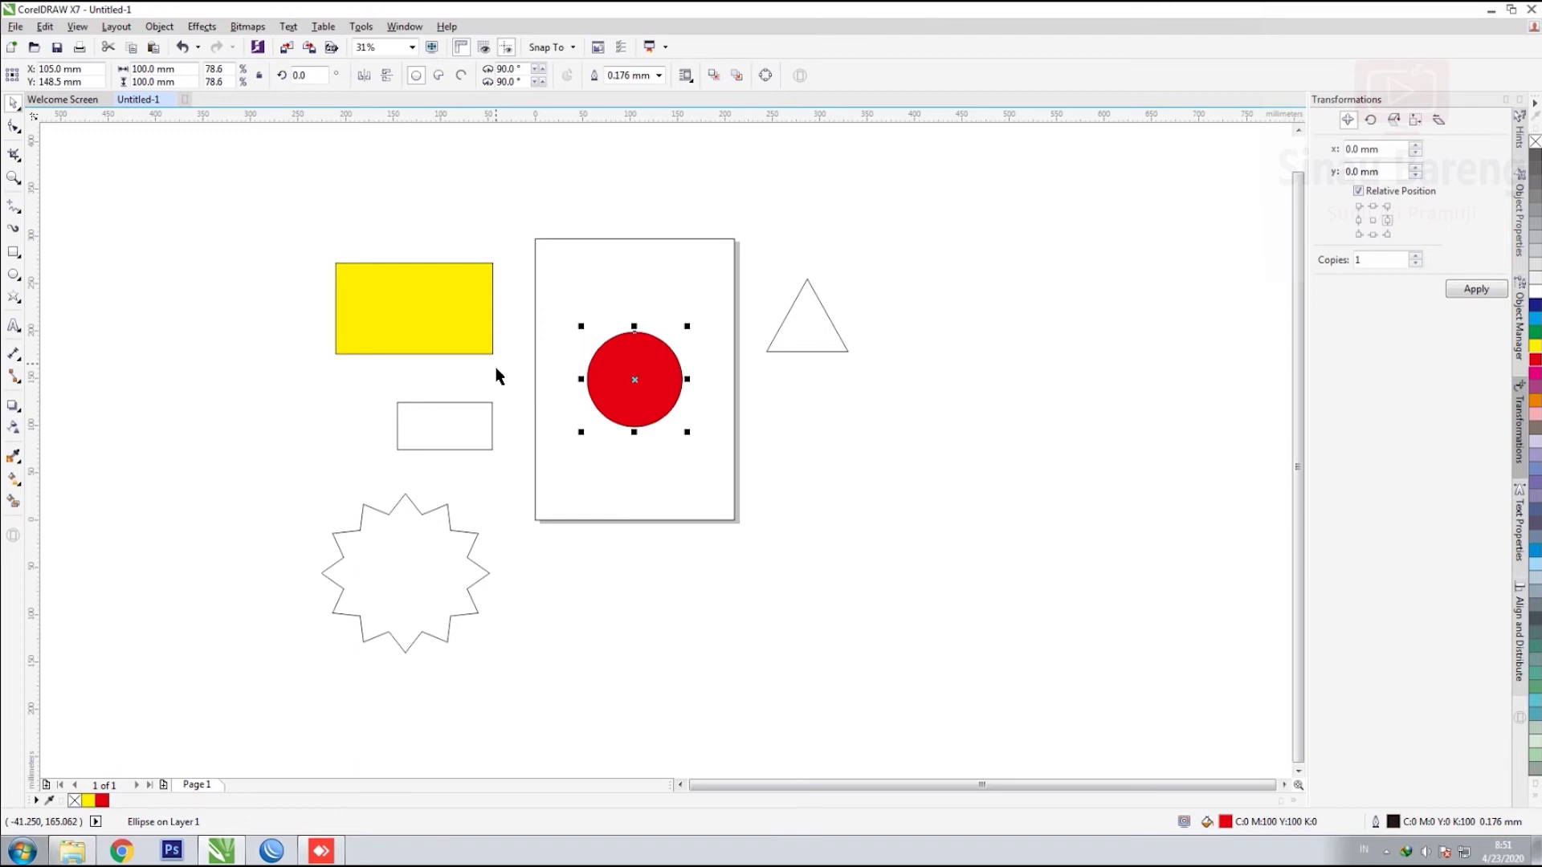
{"action": "left_click", "coordinate": [828, 216]}
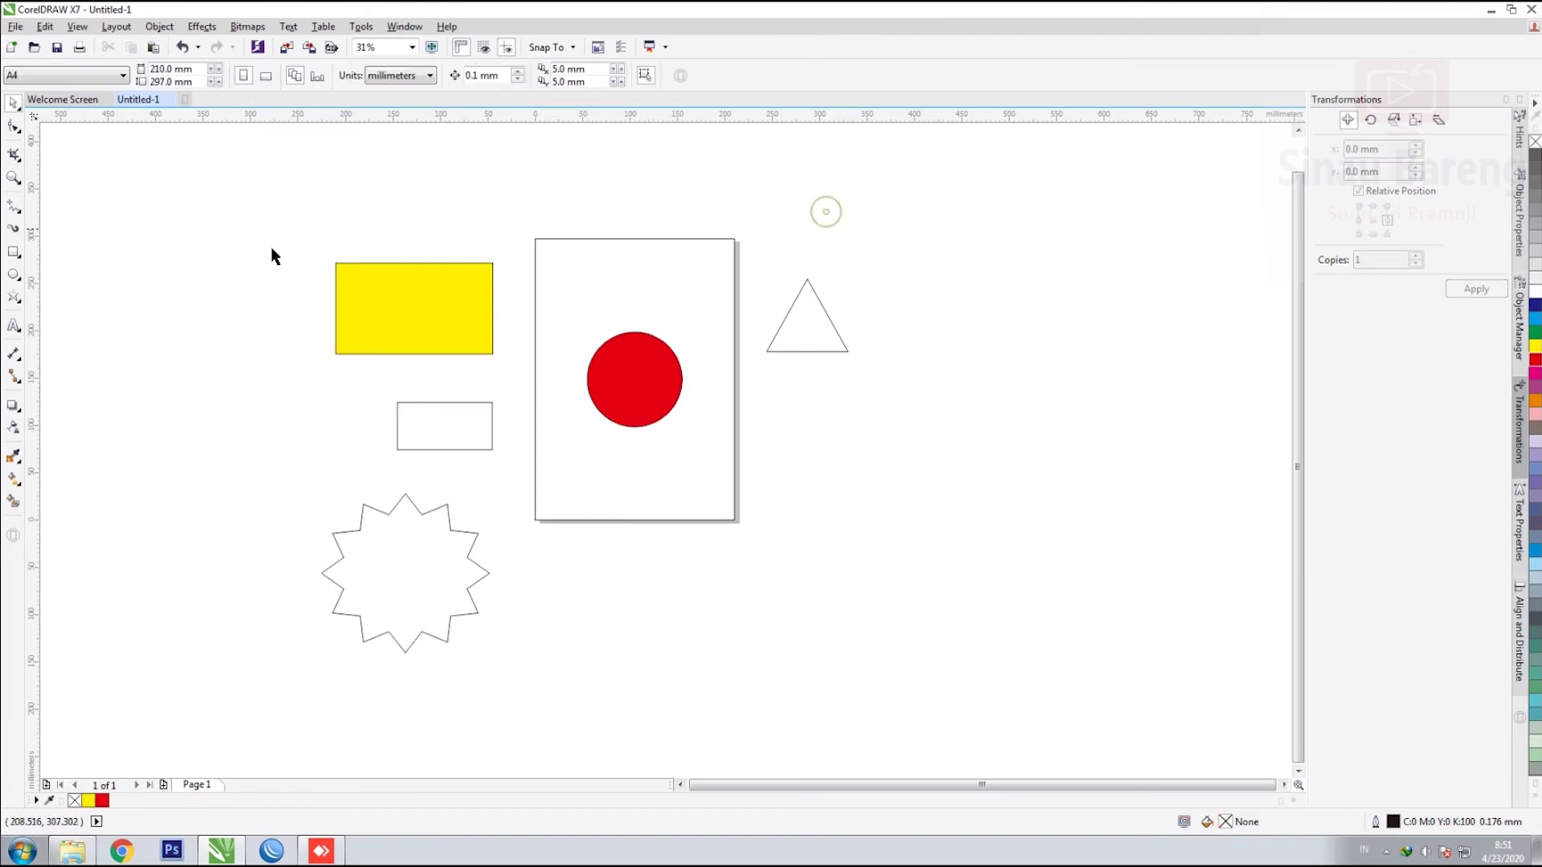
Add a short line of random letters in 24 pt Arial above the page and move it to about X 1 mm, Y 344 mm.
{"action": "left_click", "coordinate": [13, 326]}
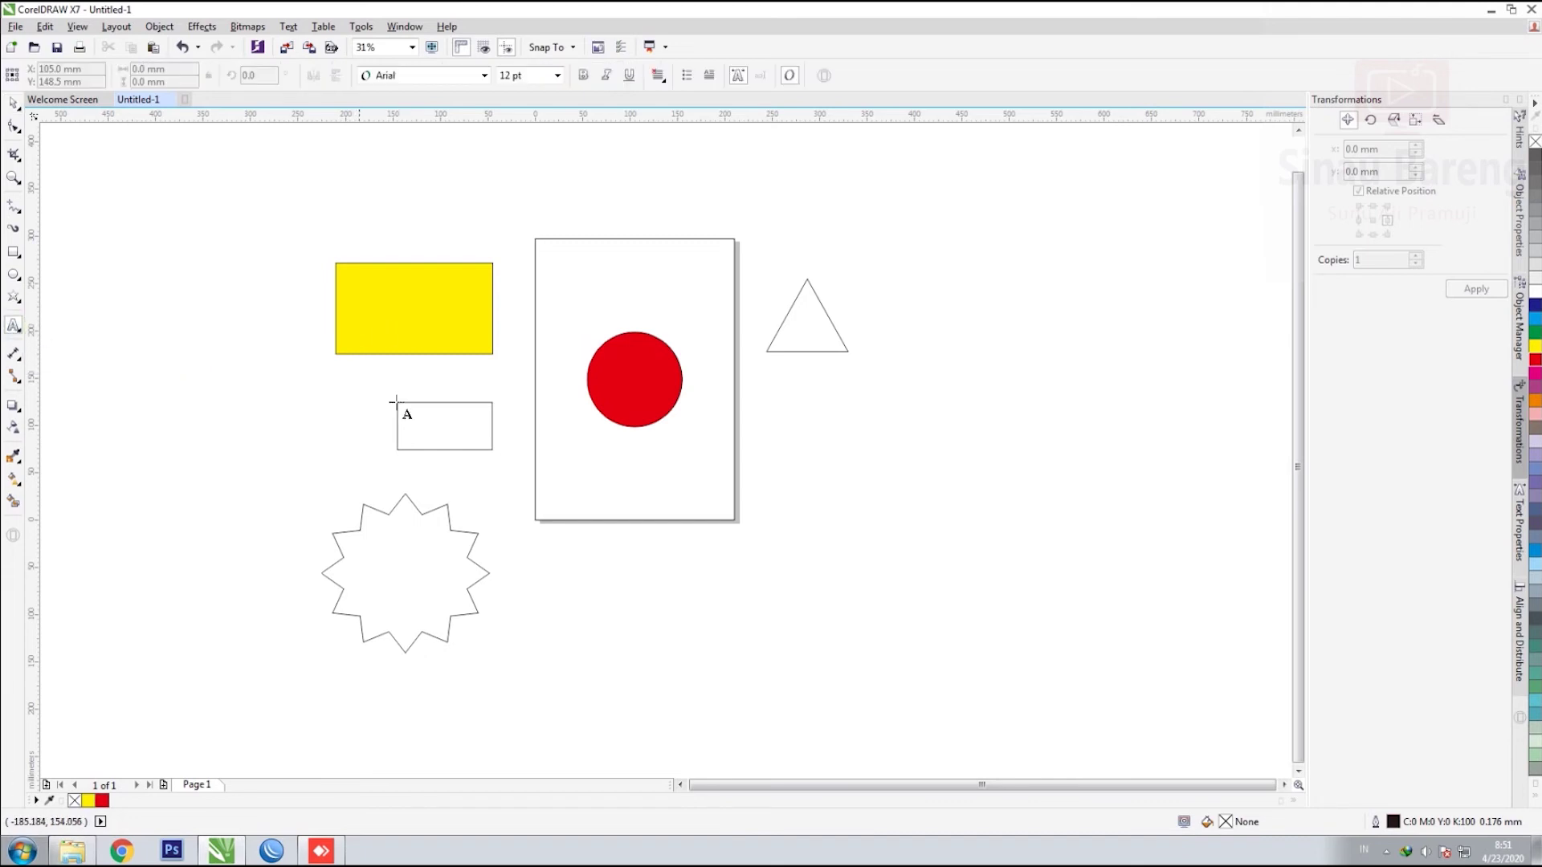
{"action": "left_click", "coordinate": [493, 201]}
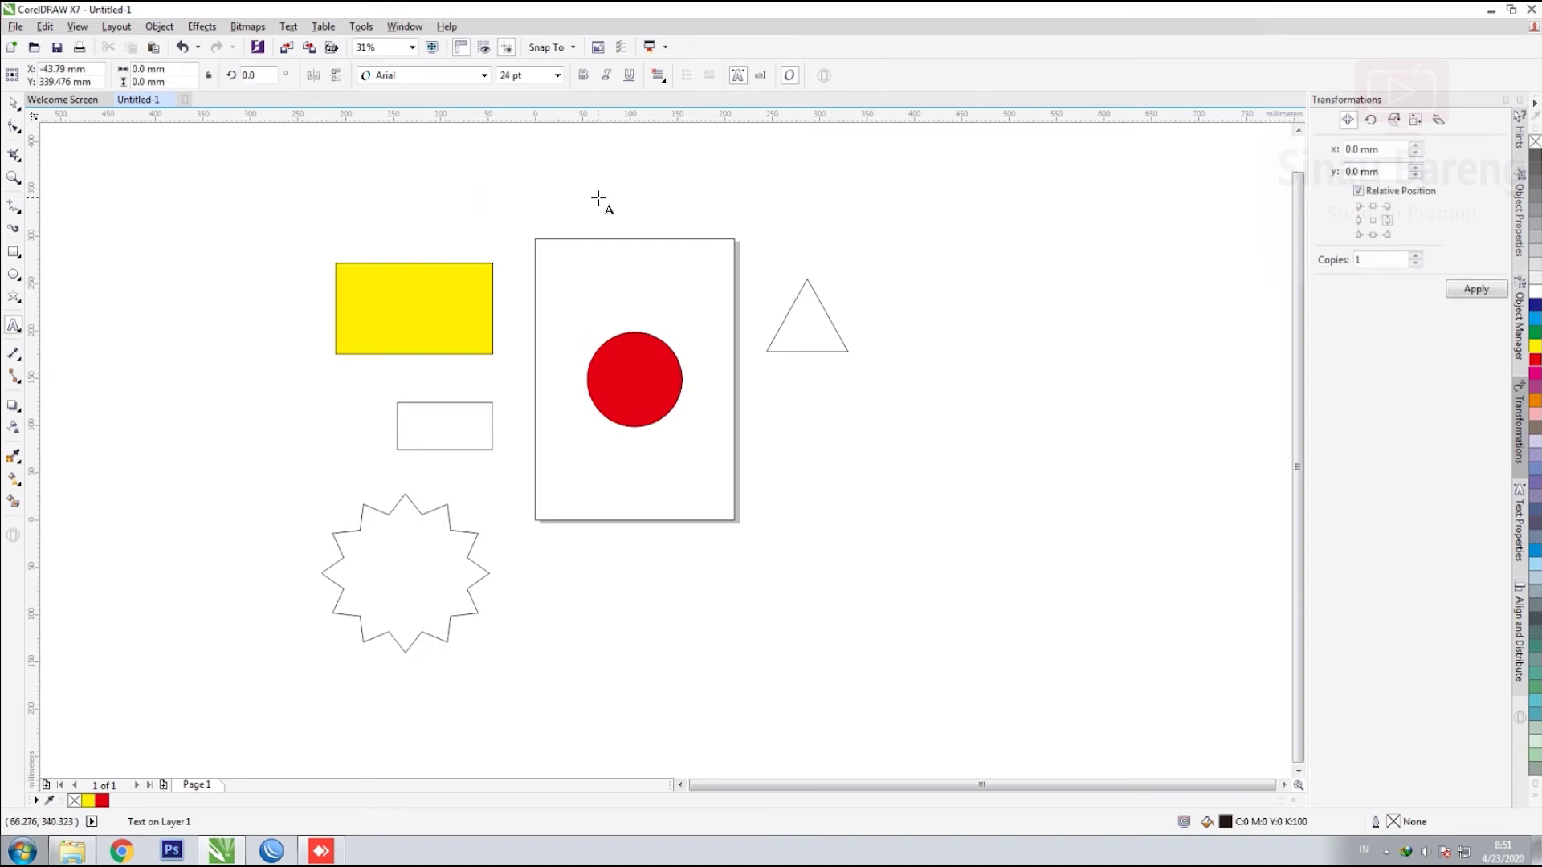
{"action": "type", "text": "asdasdas"}
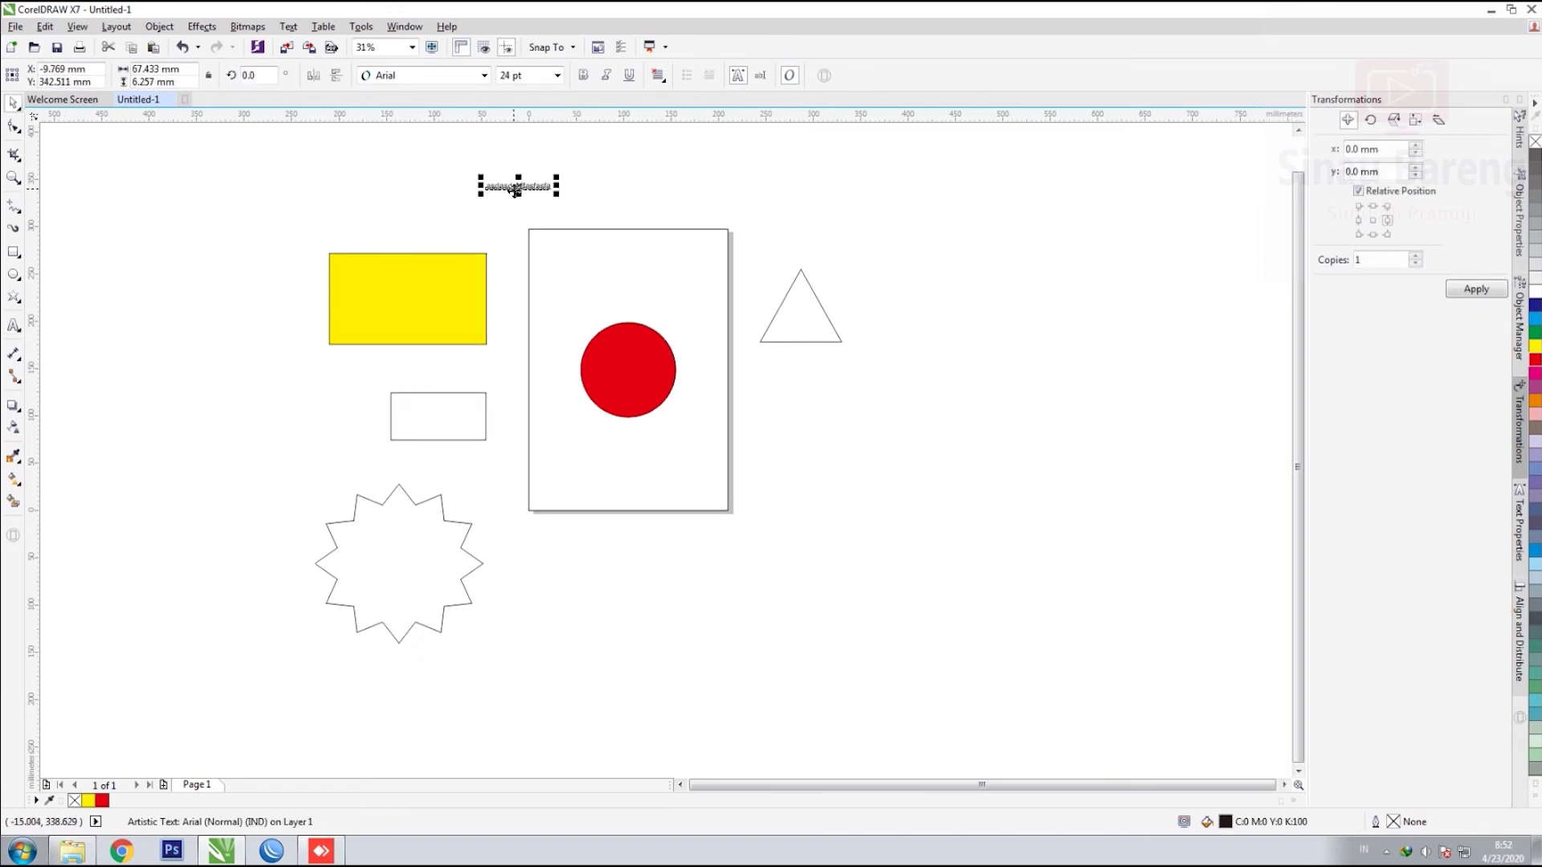
{"action": "mouse_move", "coordinate": [517, 189]}
{"action": "left_mouse_down"}
{"action": "mouse_move", "coordinate": [575, 232]}
{"action": "mouse_move", "coordinate": [548, 189]}
{"action": "mouse_move", "coordinate": [479, 183]}
{"action": "mouse_move", "coordinate": [523, 184]}
{"action": "left_mouse_up"}
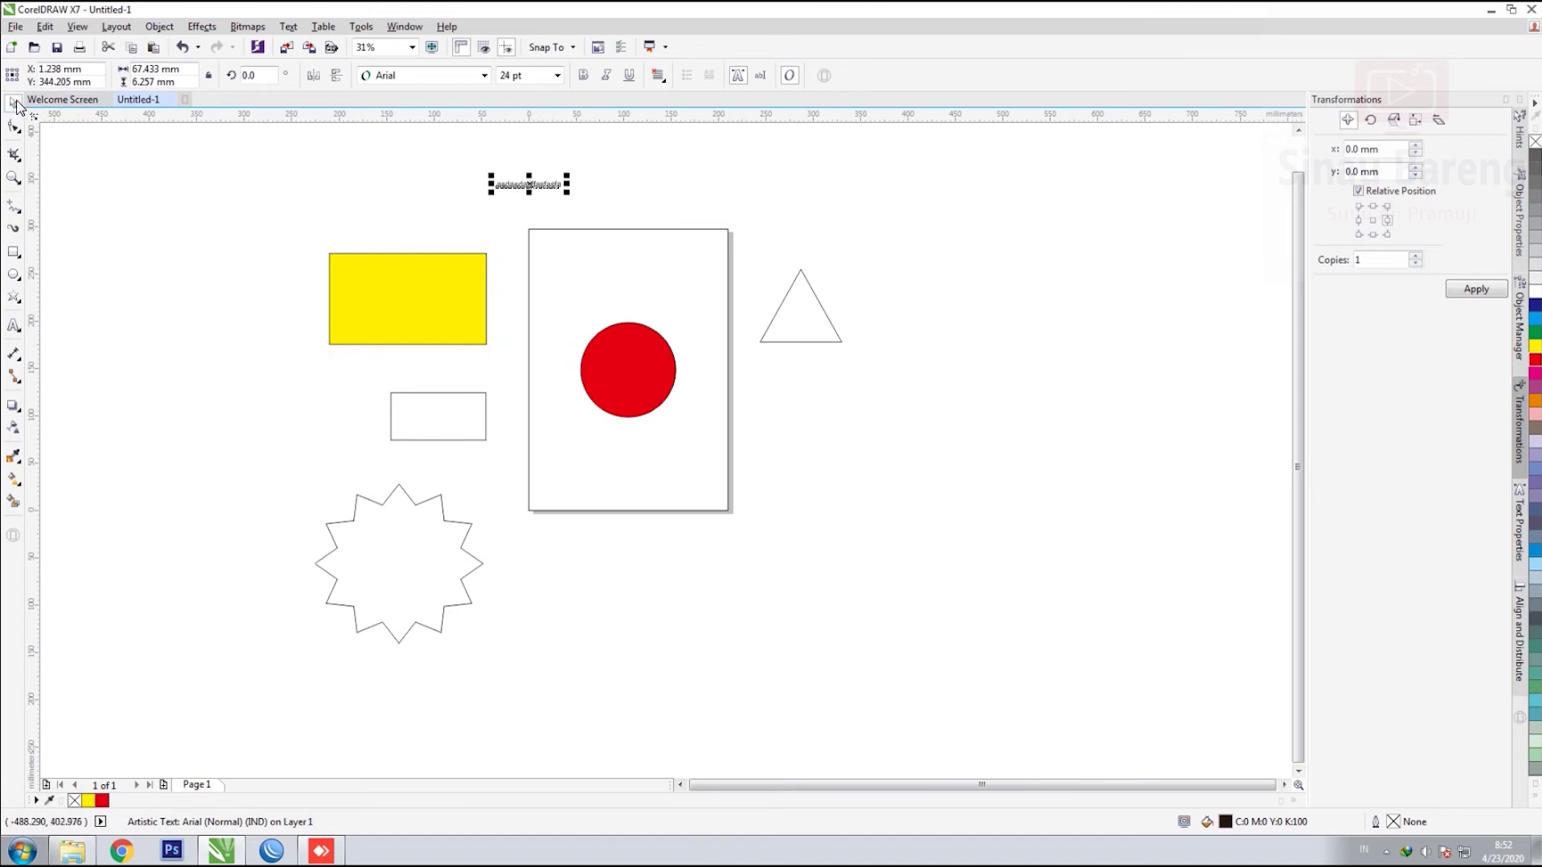
Move the line of text above the page to about X 39 mm, Y 328 mm and deselect it.
{"action": "left_click", "coordinate": [524, 196]}
{"action": "left_click", "coordinate": [530, 185]}
{"action": "left_click_drag", "start_coordinate": [534, 184], "coordinate": [567, 200]}
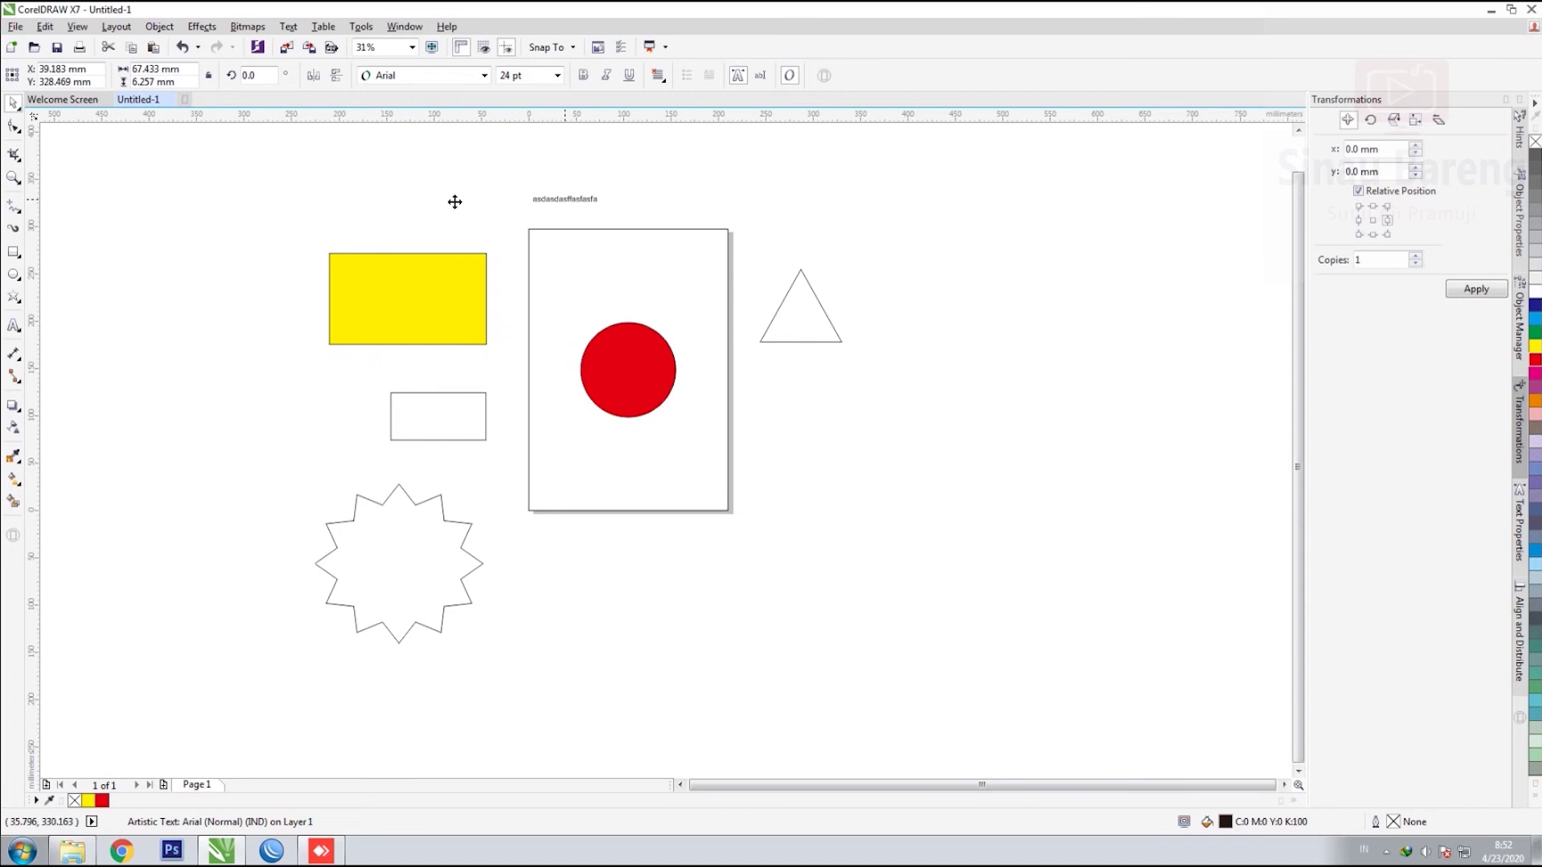
{"action": "left_click", "coordinate": [400, 199]}
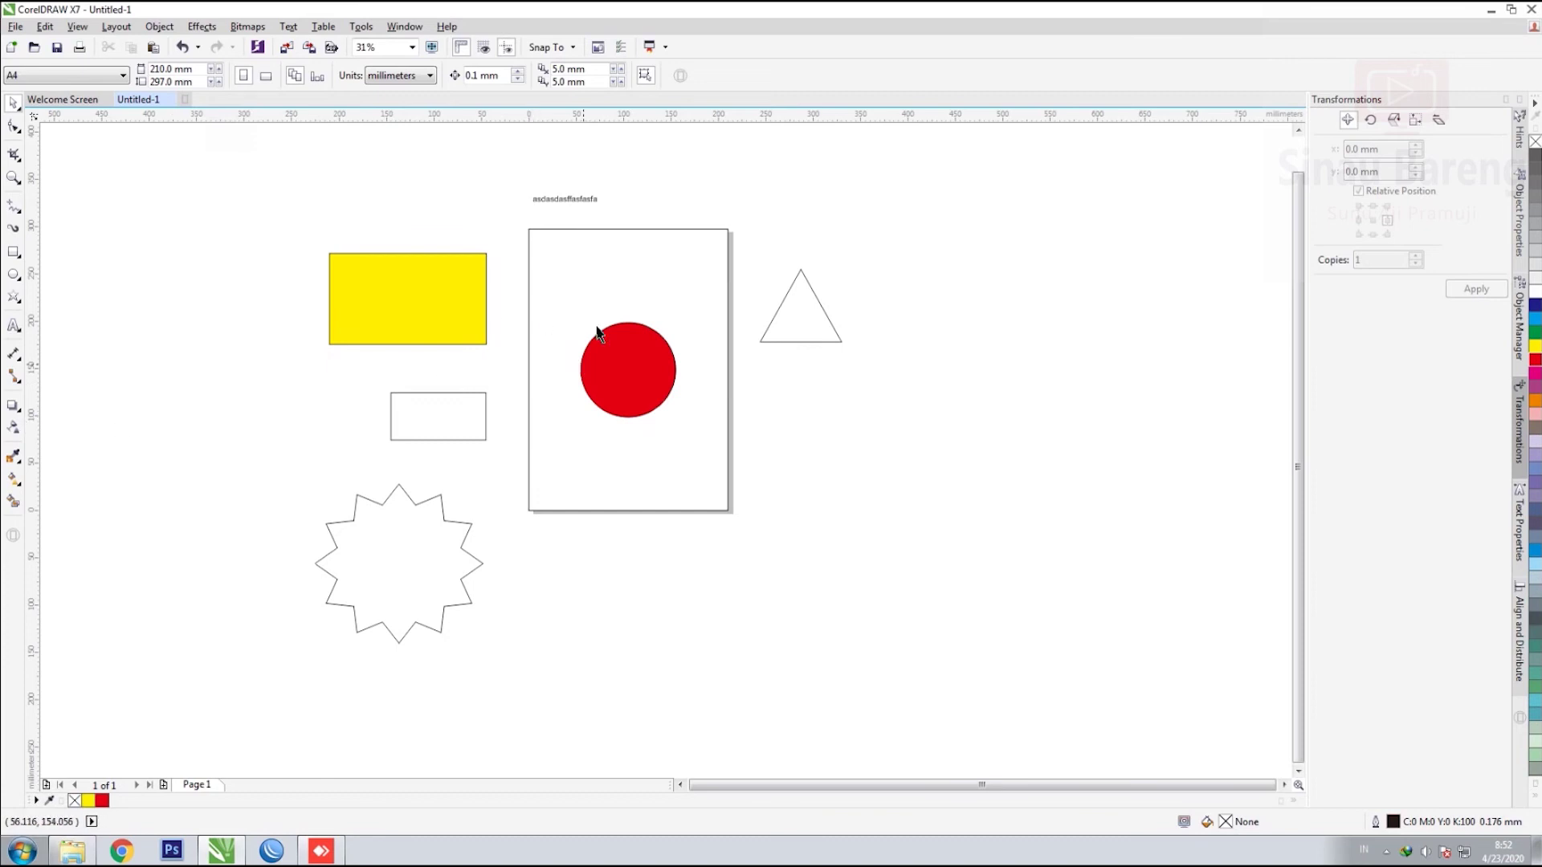
Add a Flat Bottom Right preset drop shadow to the yellow rectangle, offset about 6.4 mm horizontally and -5.7 mm vertically.
{"action": "scroll", "coordinate": [547, 275], "scroll_direction": "up", "scroll_amount": 1}
{"action": "scroll", "coordinate": [356, 324], "scroll_direction": "down", "scroll_amount": 1}
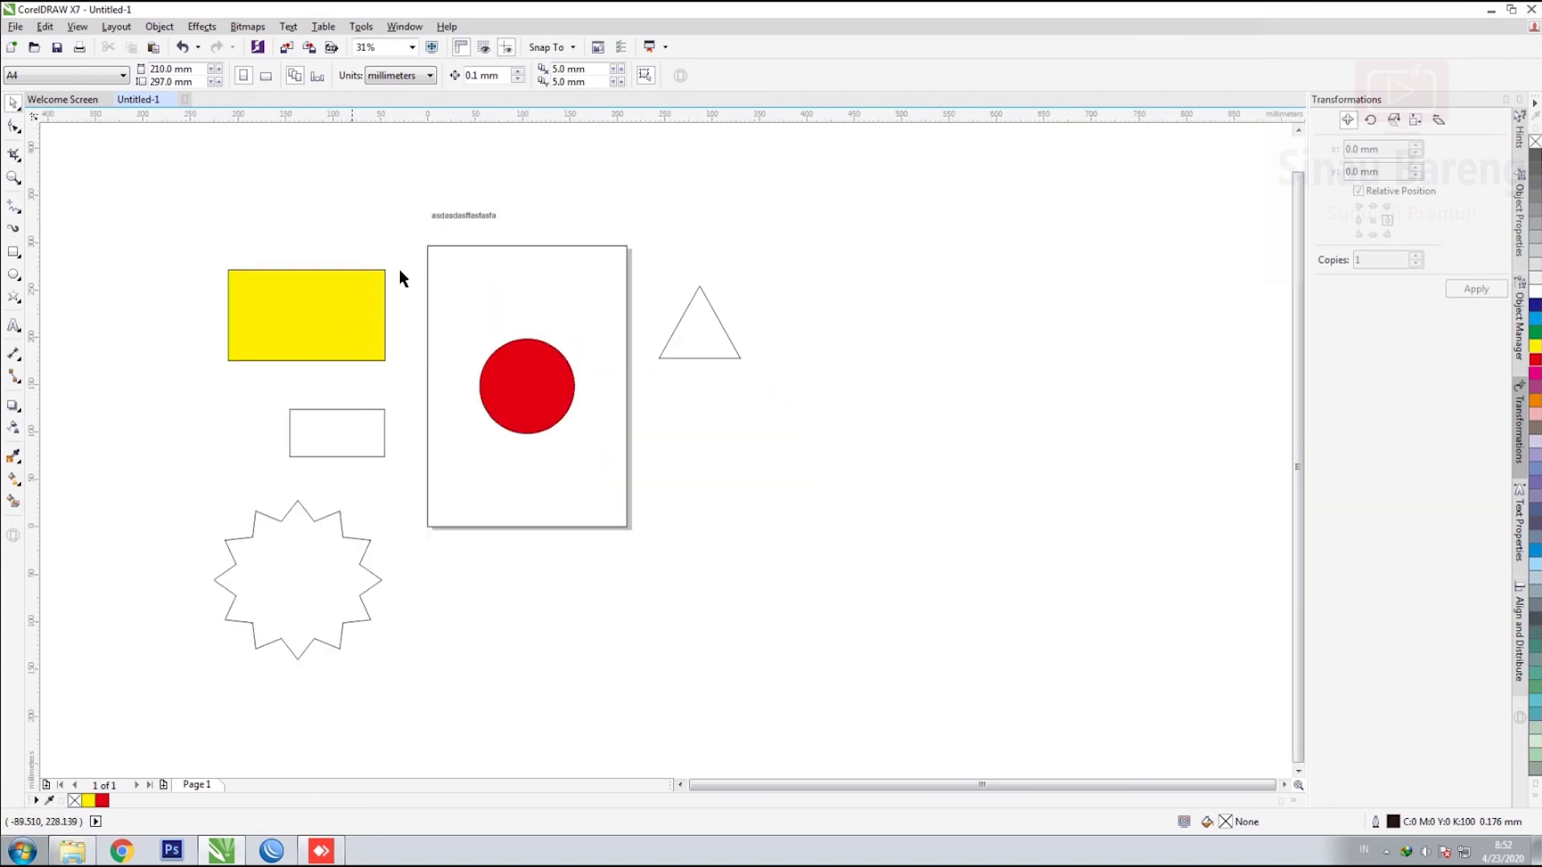
{"action": "left_click", "coordinate": [390, 307]}
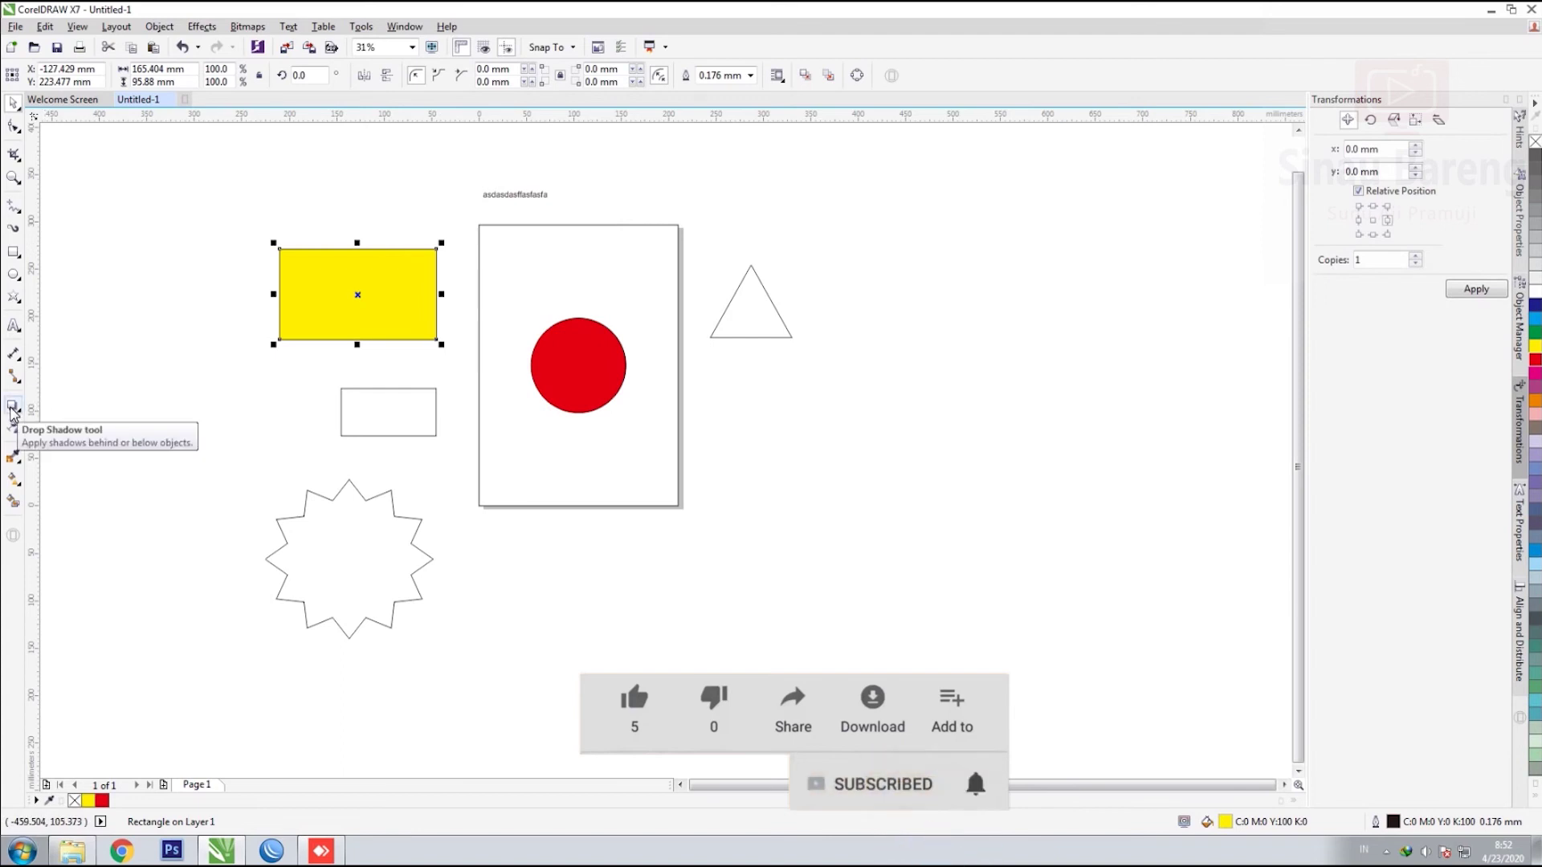
{"action": "left_click", "coordinate": [13, 409]}
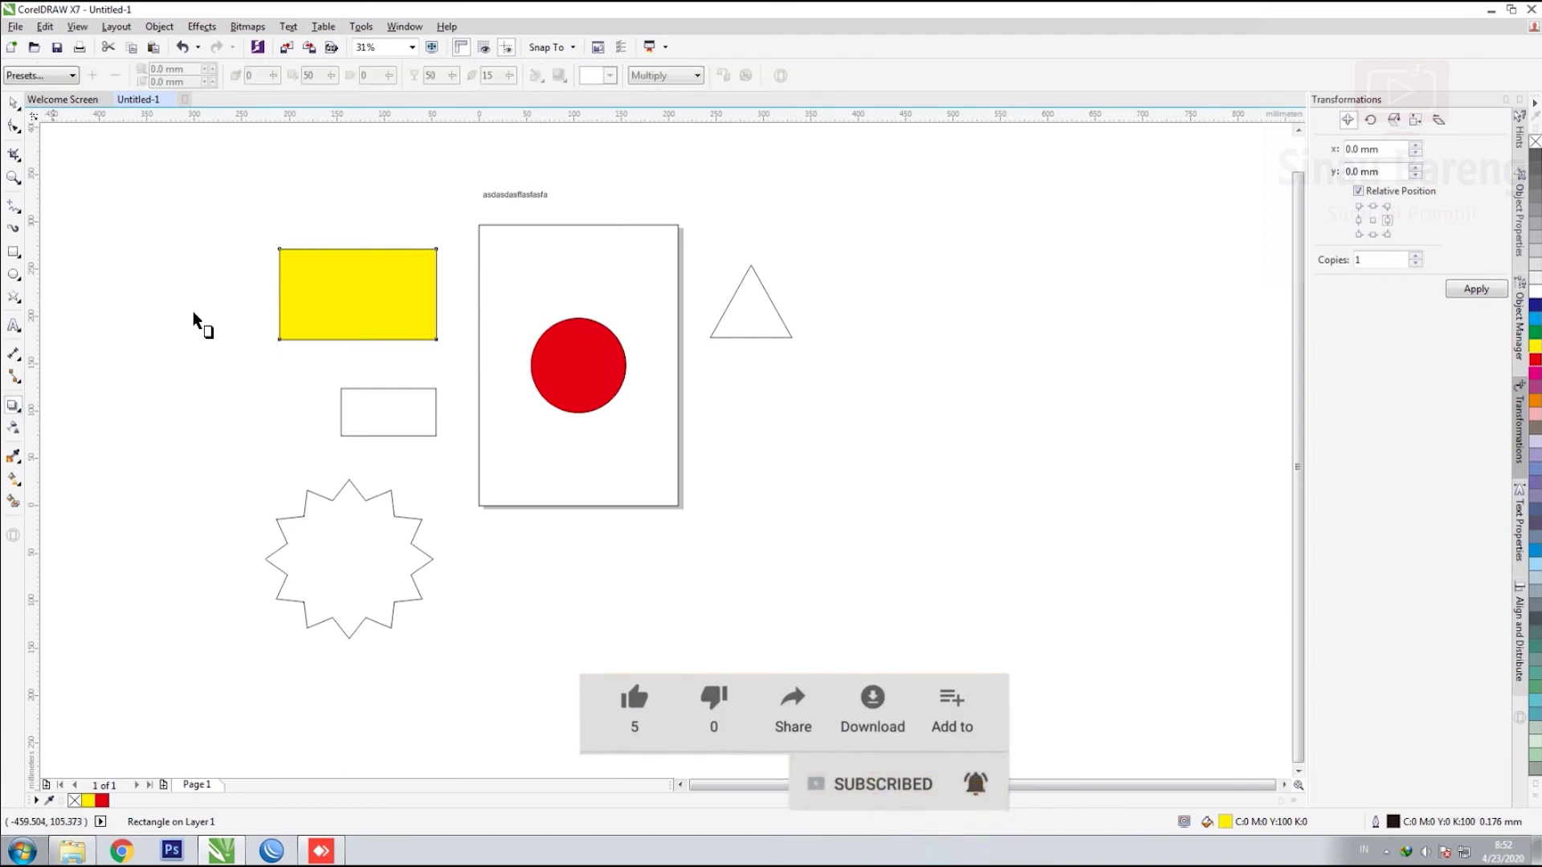
{"action": "left_click", "coordinate": [71, 75]}
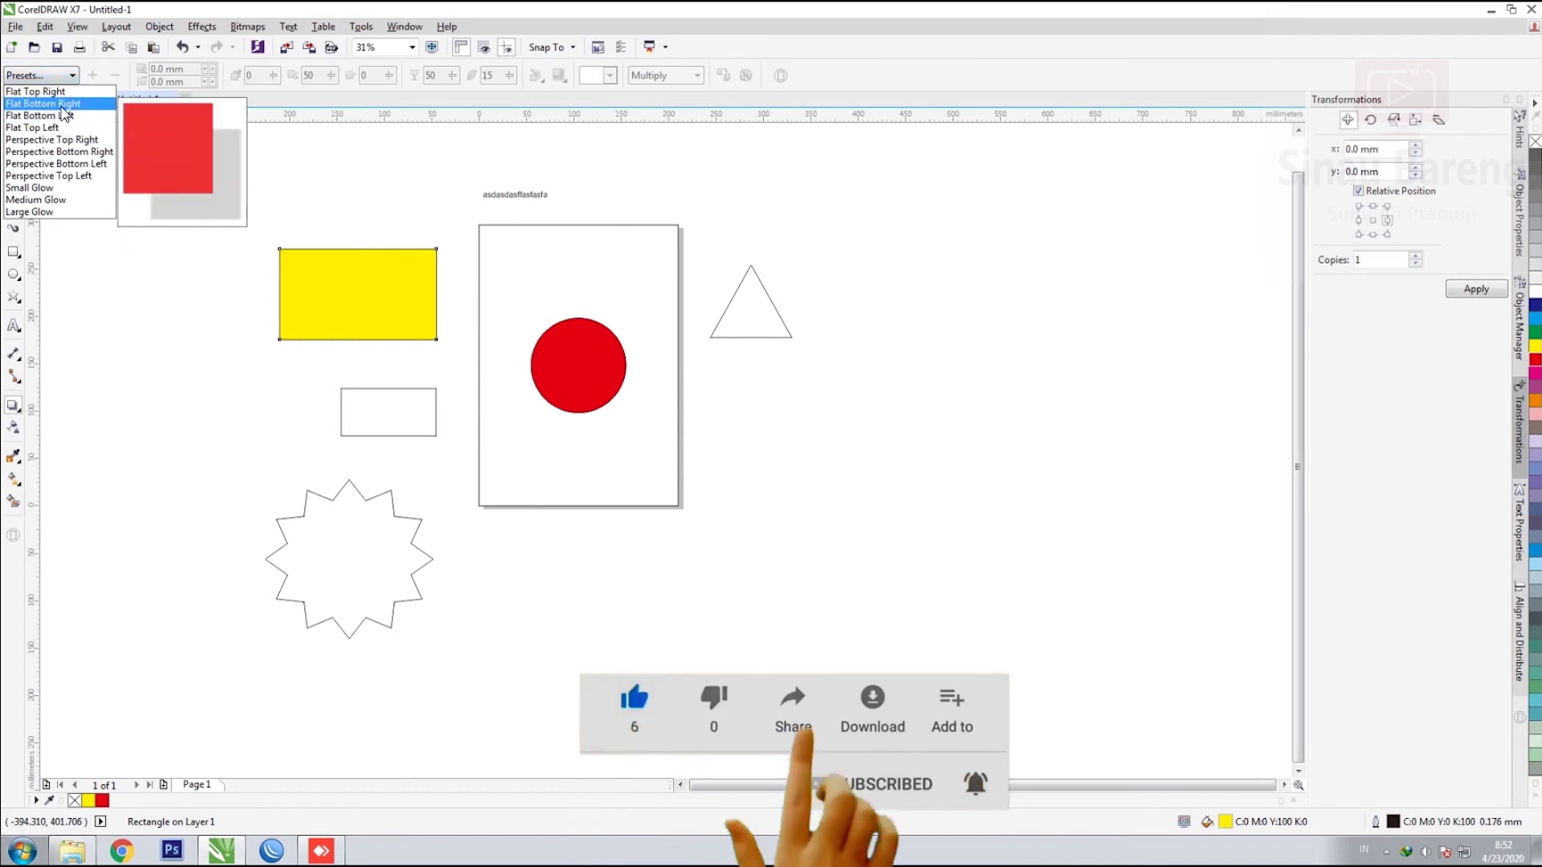
{"action": "left_click", "coordinate": [61, 106]}
{"action": "left_click_drag", "start_coordinate": [424, 355], "coordinate": [377, 312]}
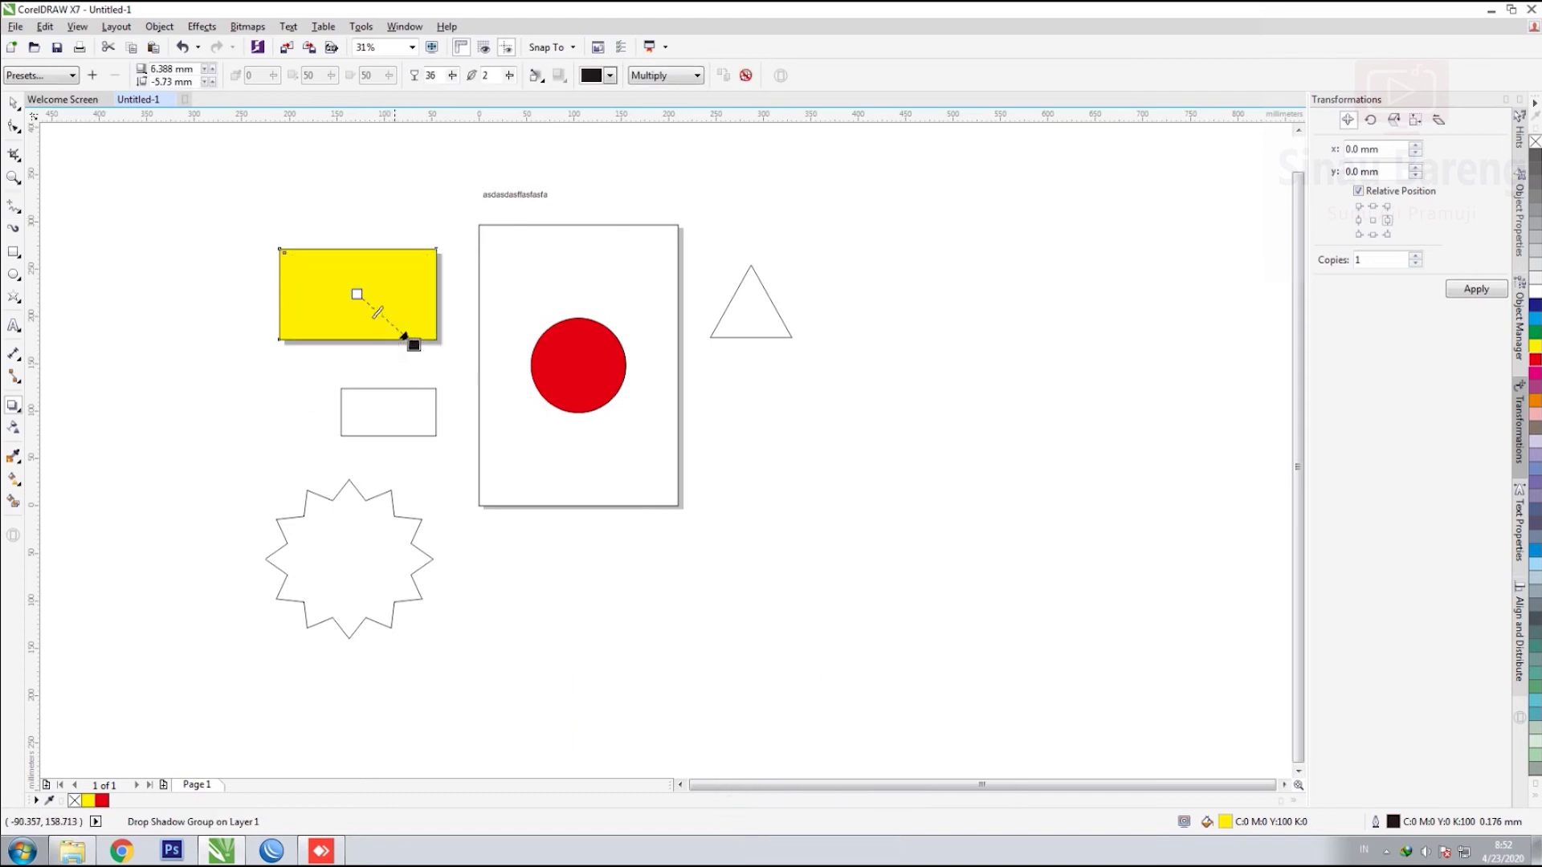
{"action": "left_click", "coordinate": [14, 104]}
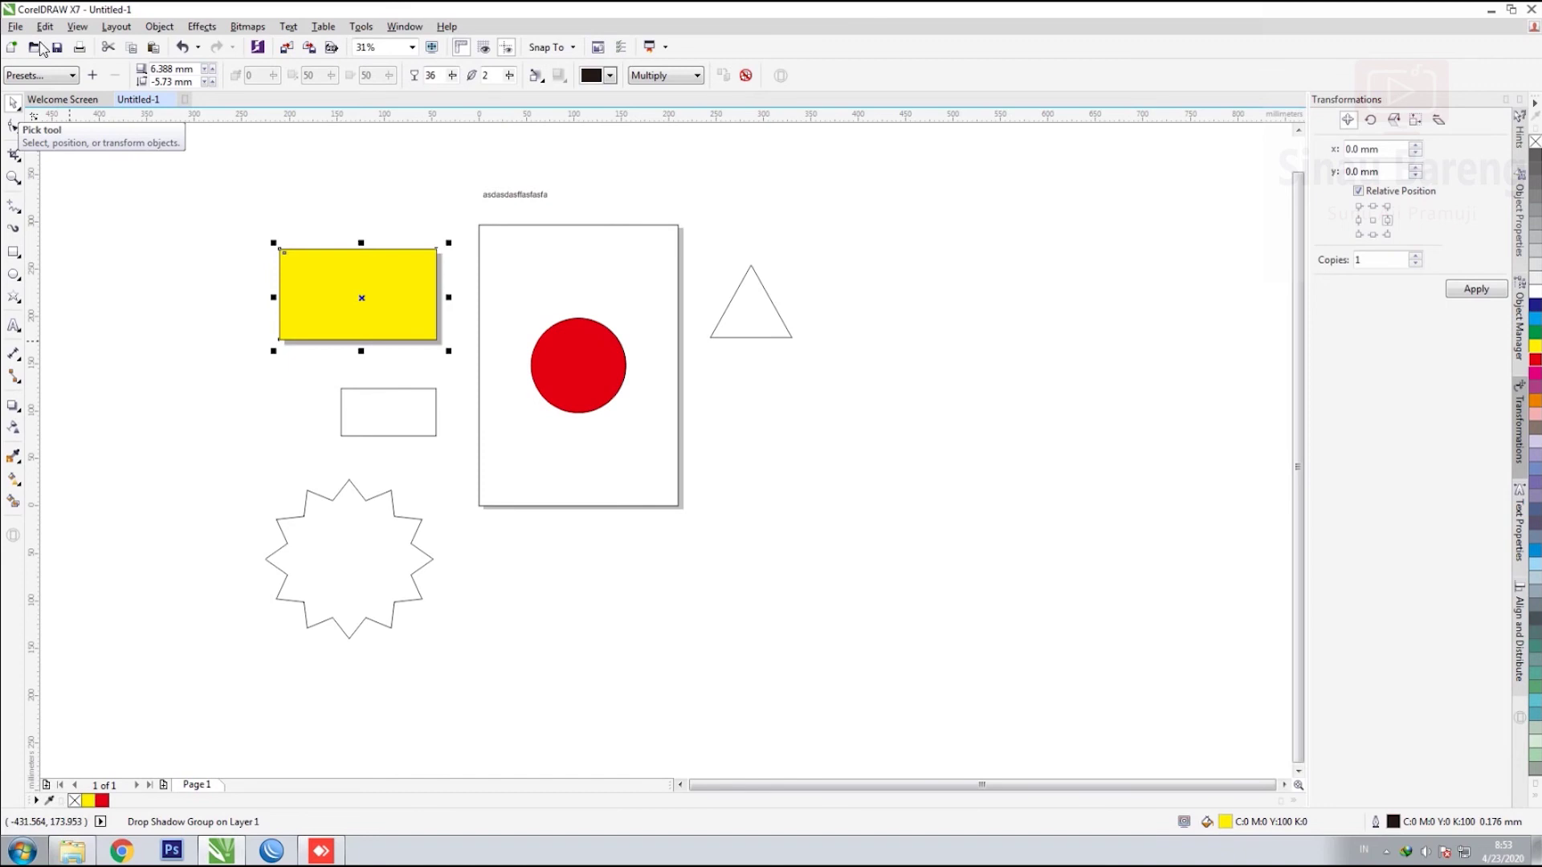
{"action": "left_click", "coordinate": [137, 179]}
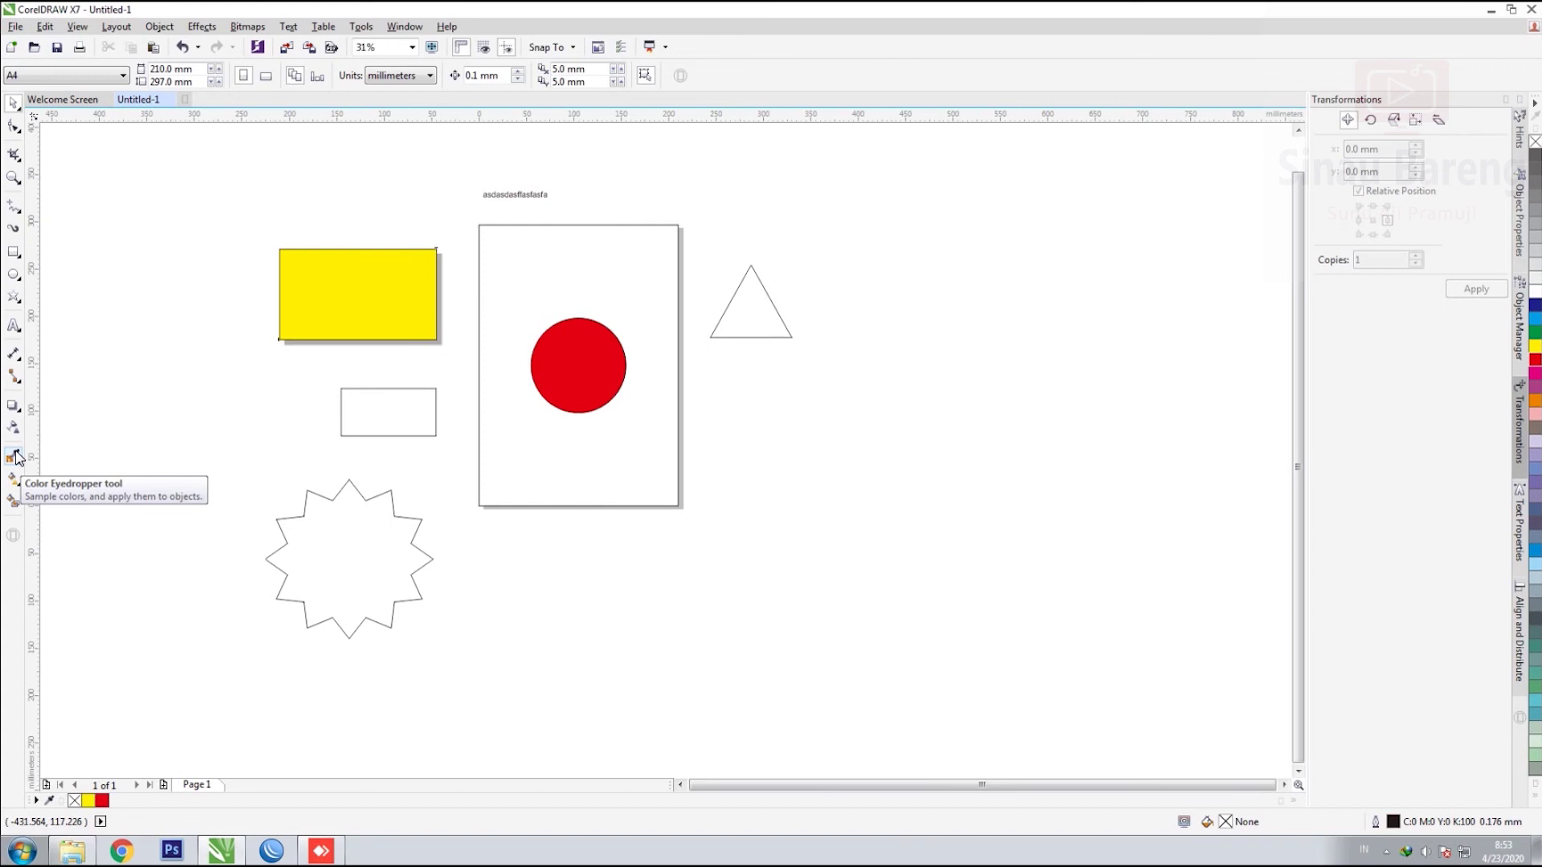
Sample the yellow of the large rectangle with the Color Eyedropper and fill the triangle with it.
{"action": "left_click", "coordinate": [14, 457]}
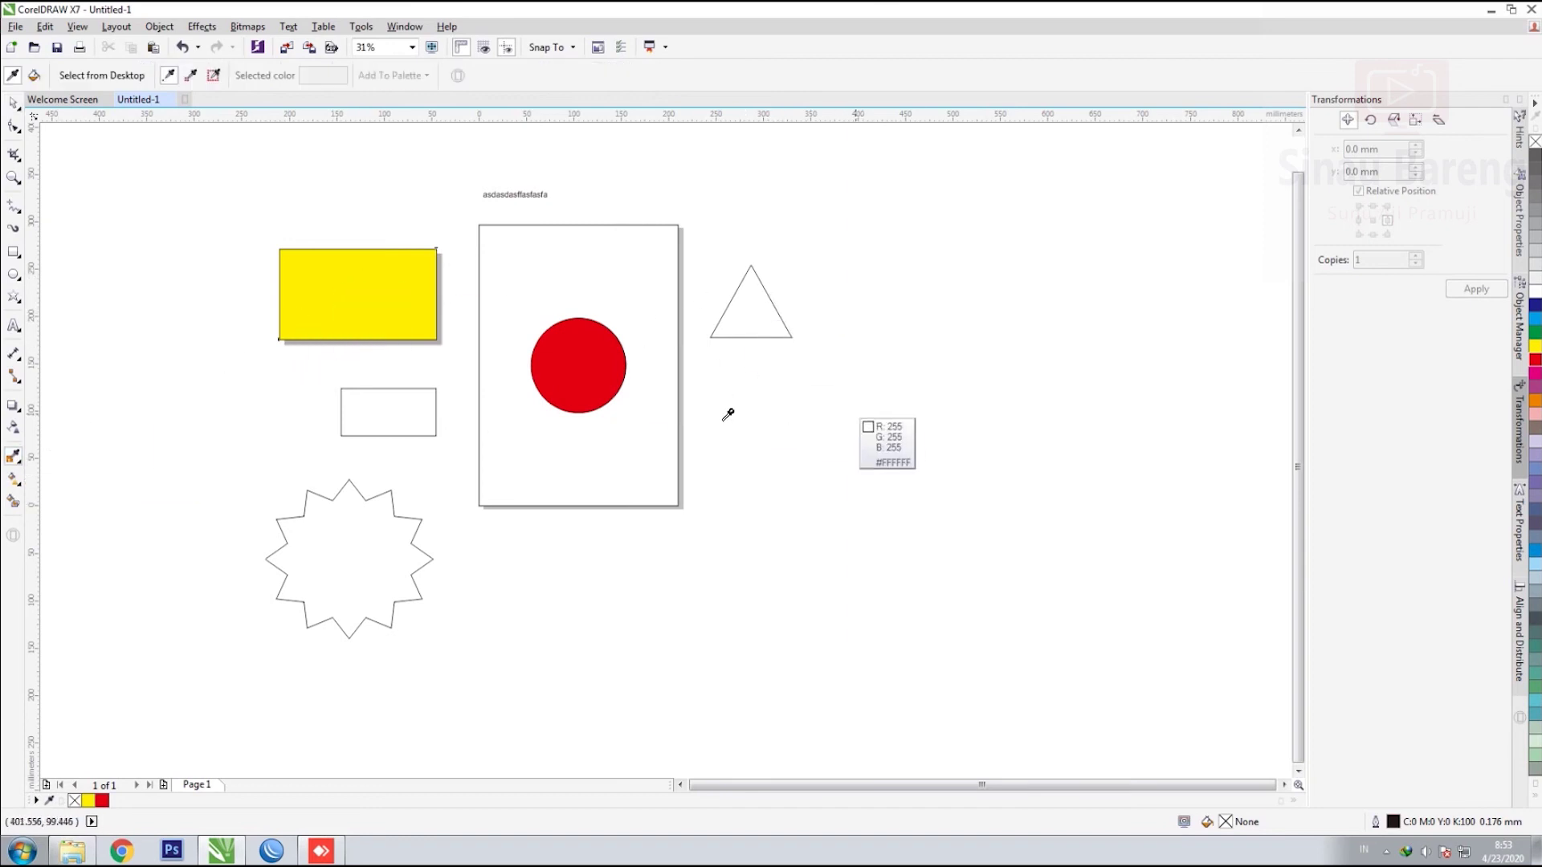
{"action": "left_click", "coordinate": [402, 280]}
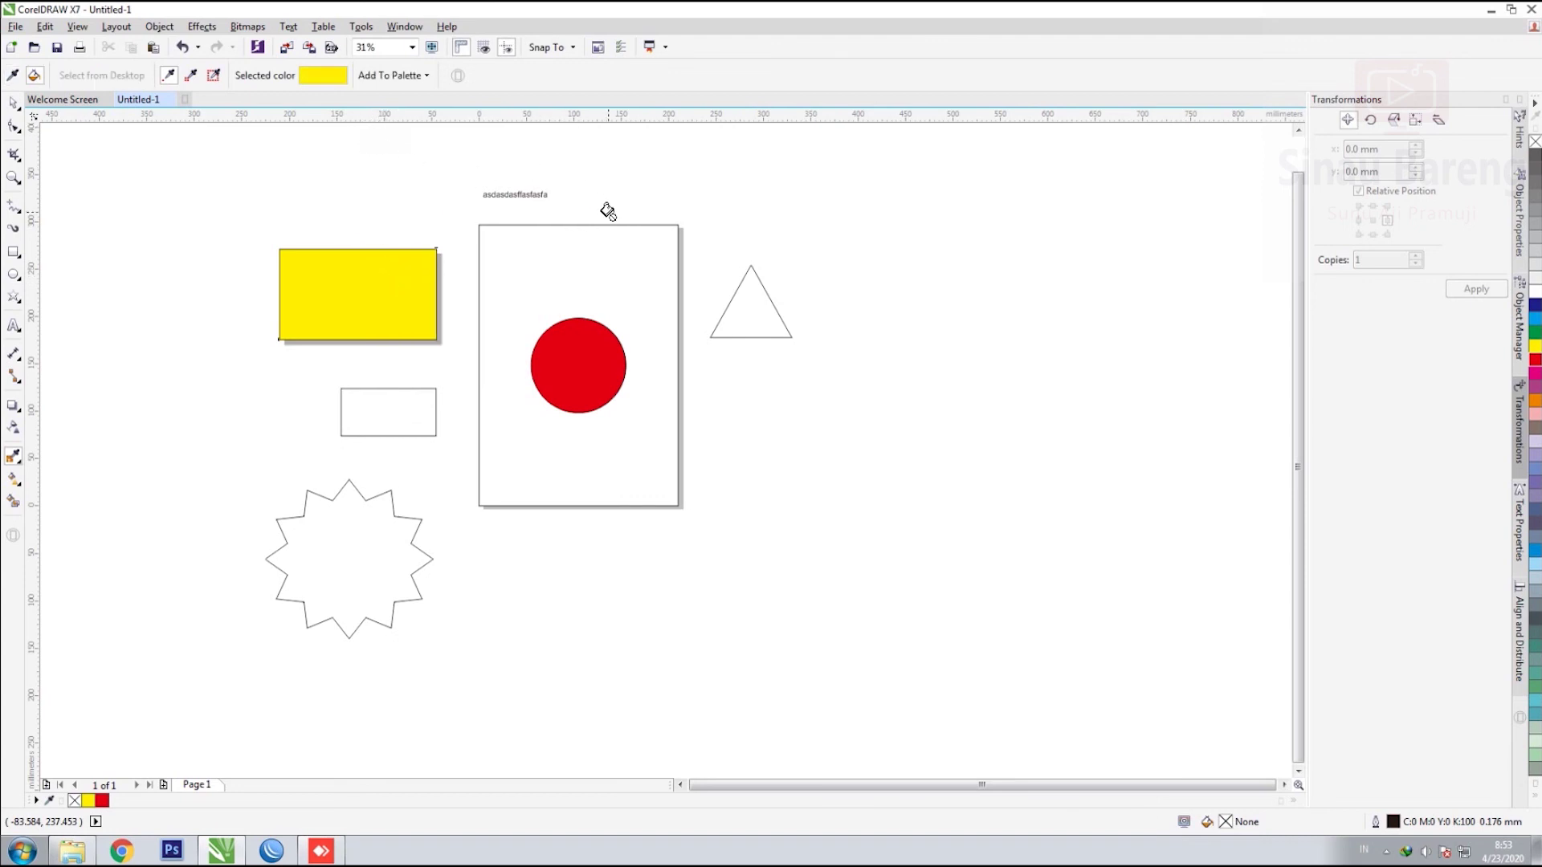
{"action": "left_click", "coordinate": [731, 310]}
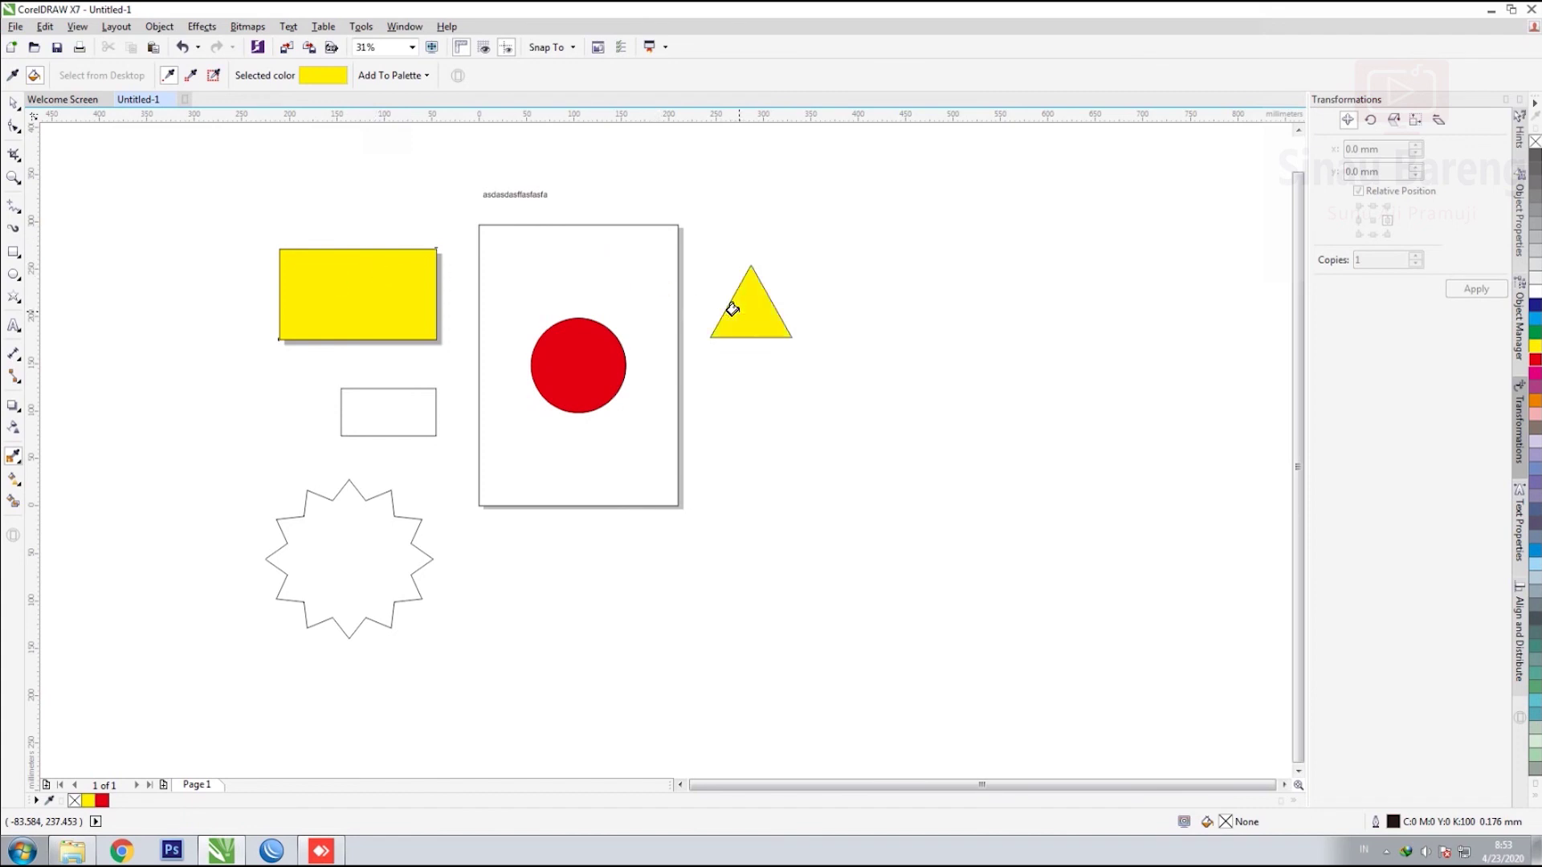